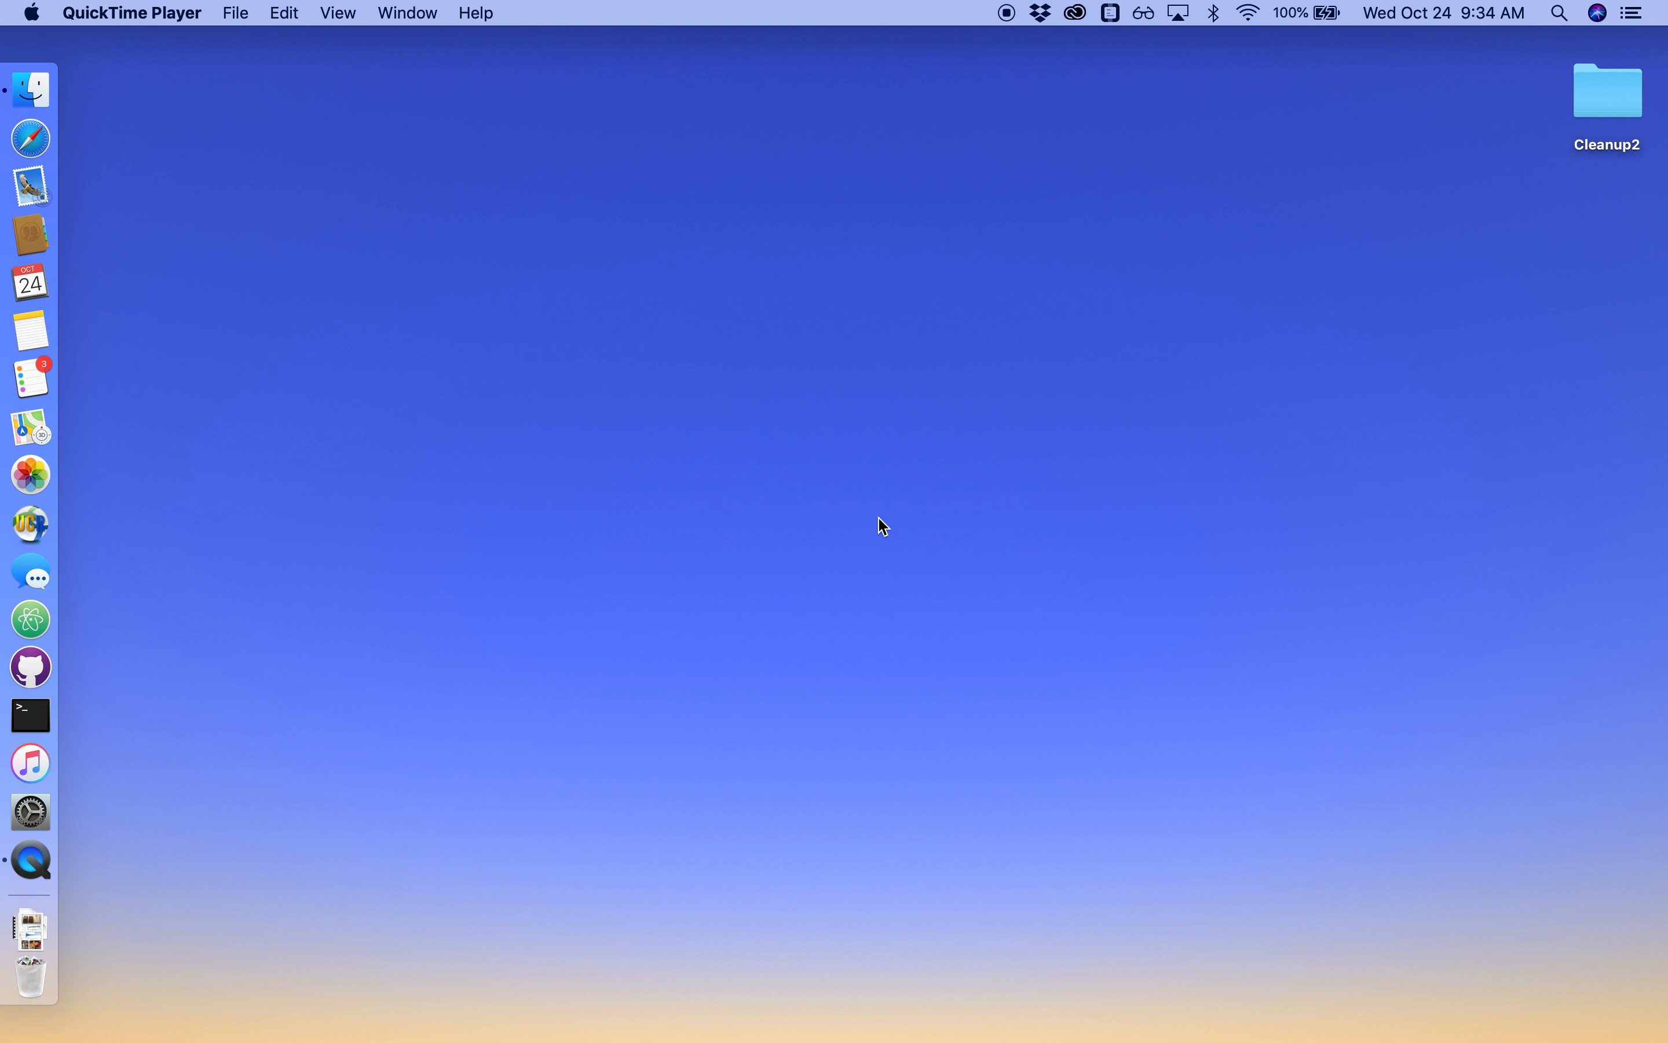
pyautogui.press('F4')
pyautogui.press('F3')
pyautogui.click(285, 262)
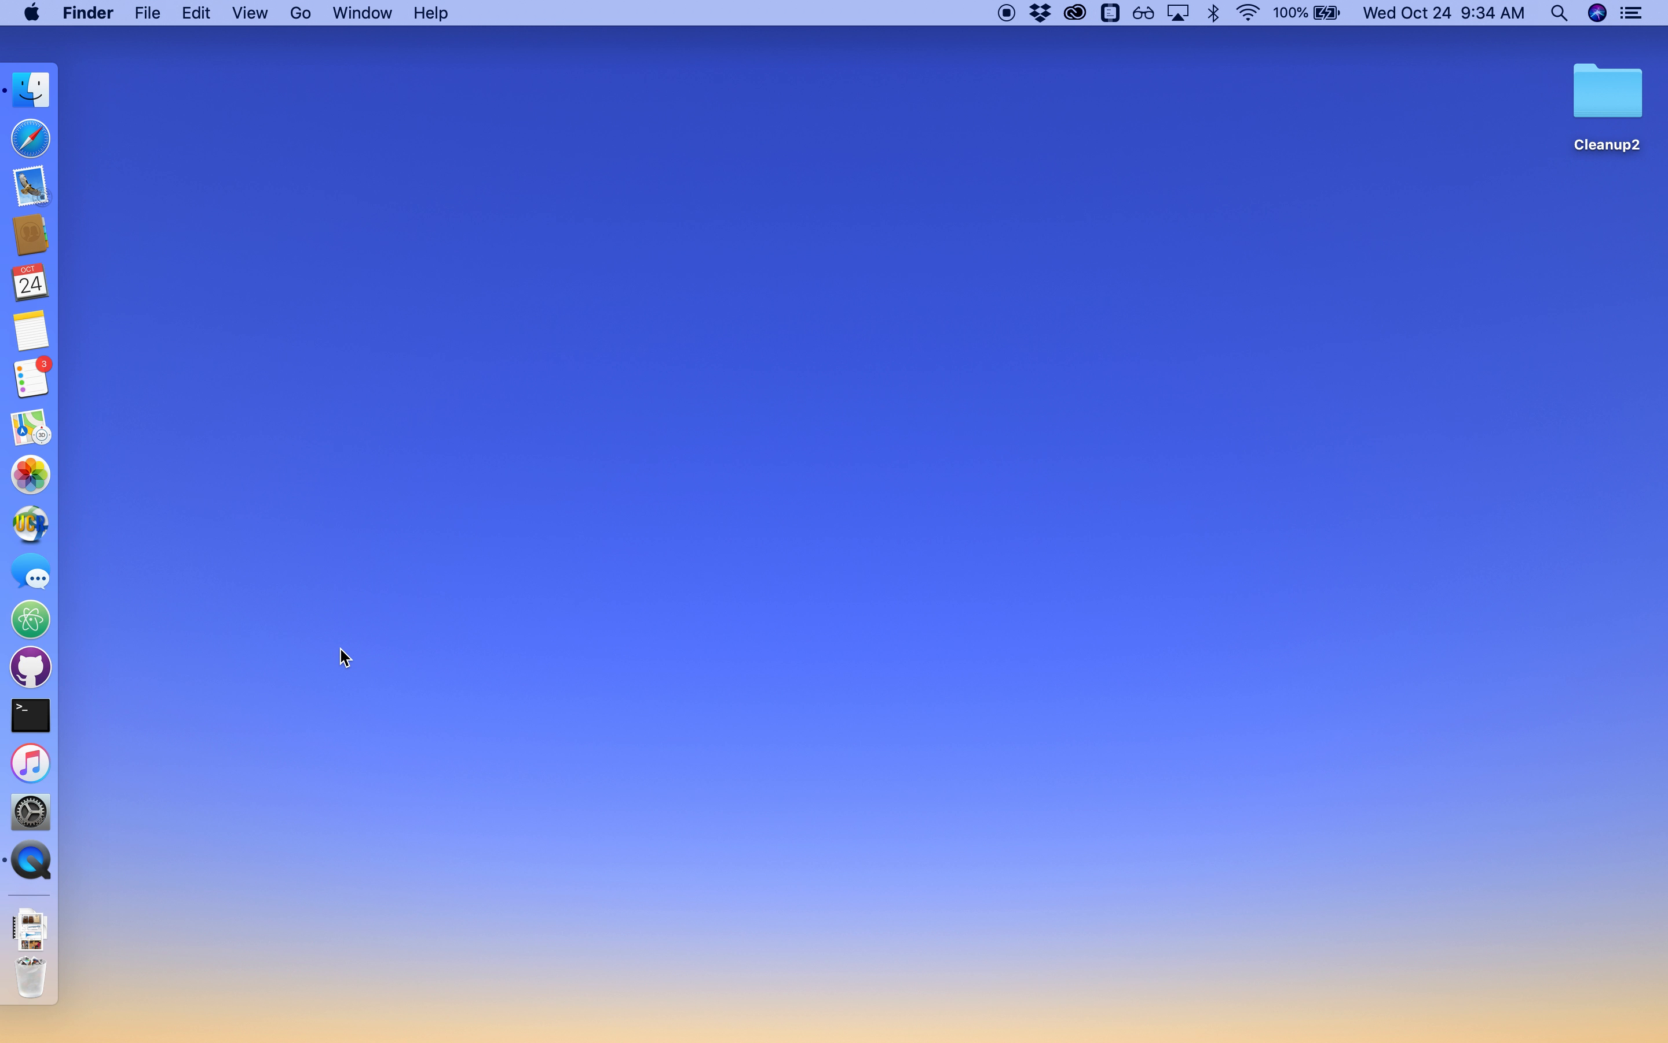
# - Launch the Cisco AnyConnect Secure Mobility Client
pyautogui.press('F4')
pyautogui.click(482, 148)
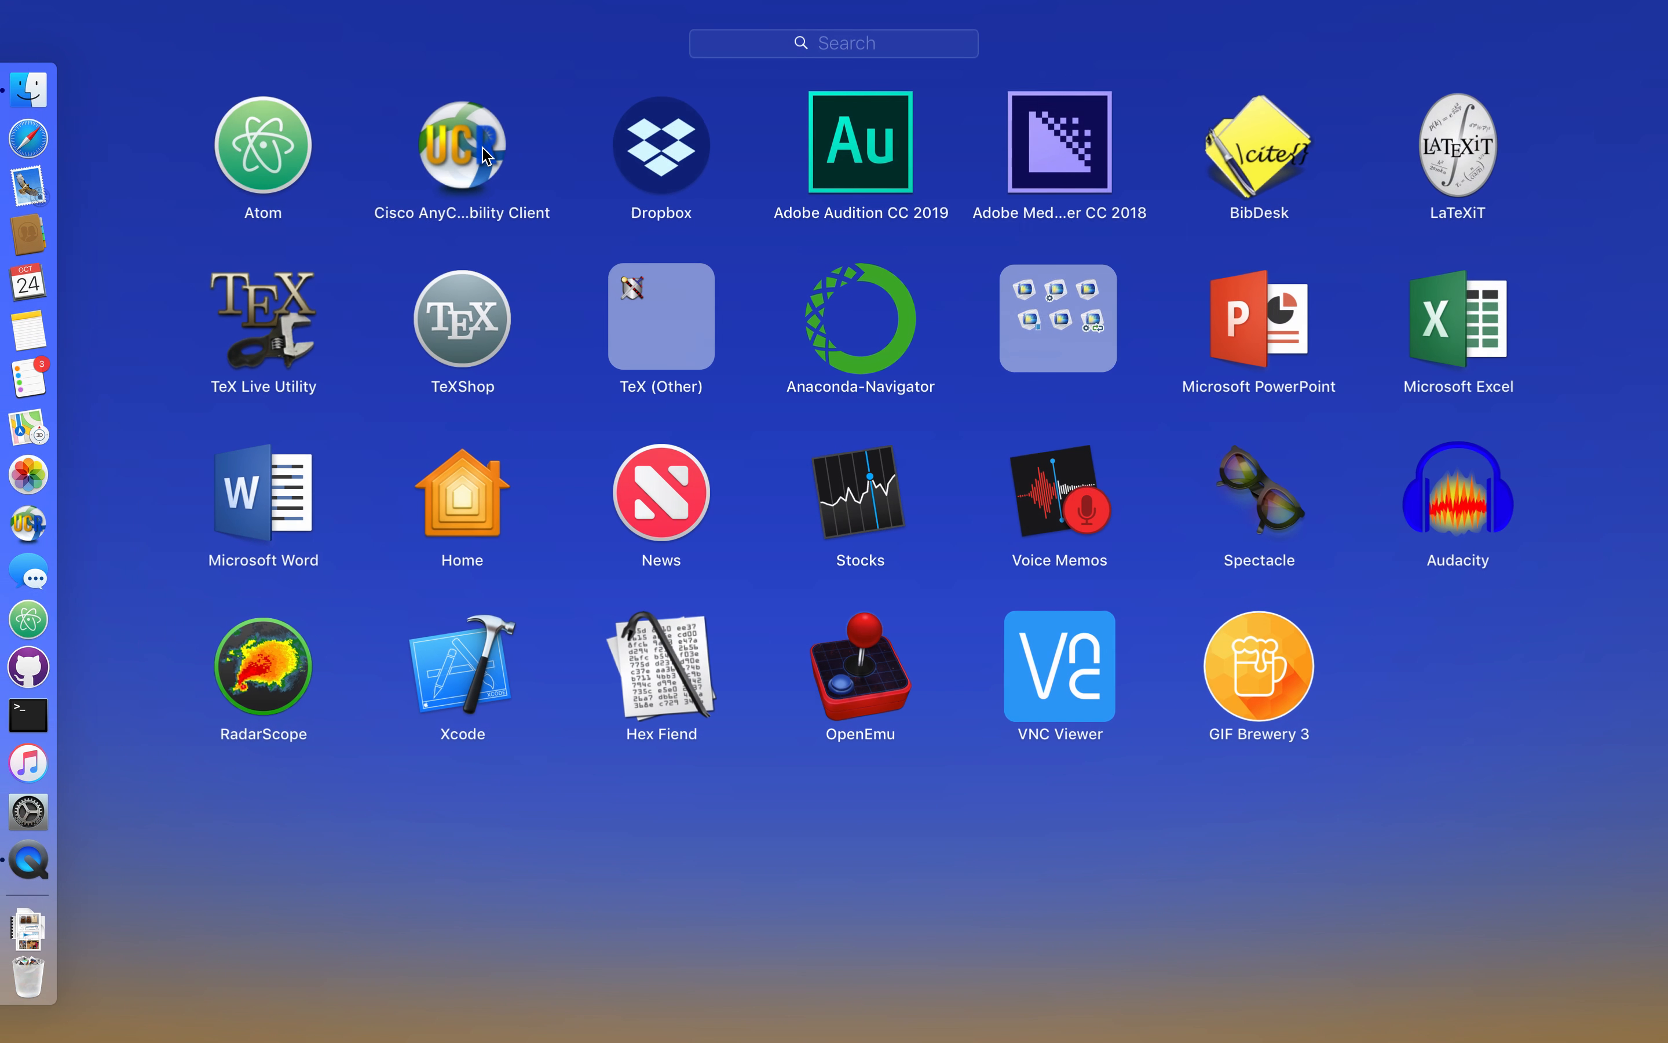
pyautogui.hscroll(-3, 666, 378)
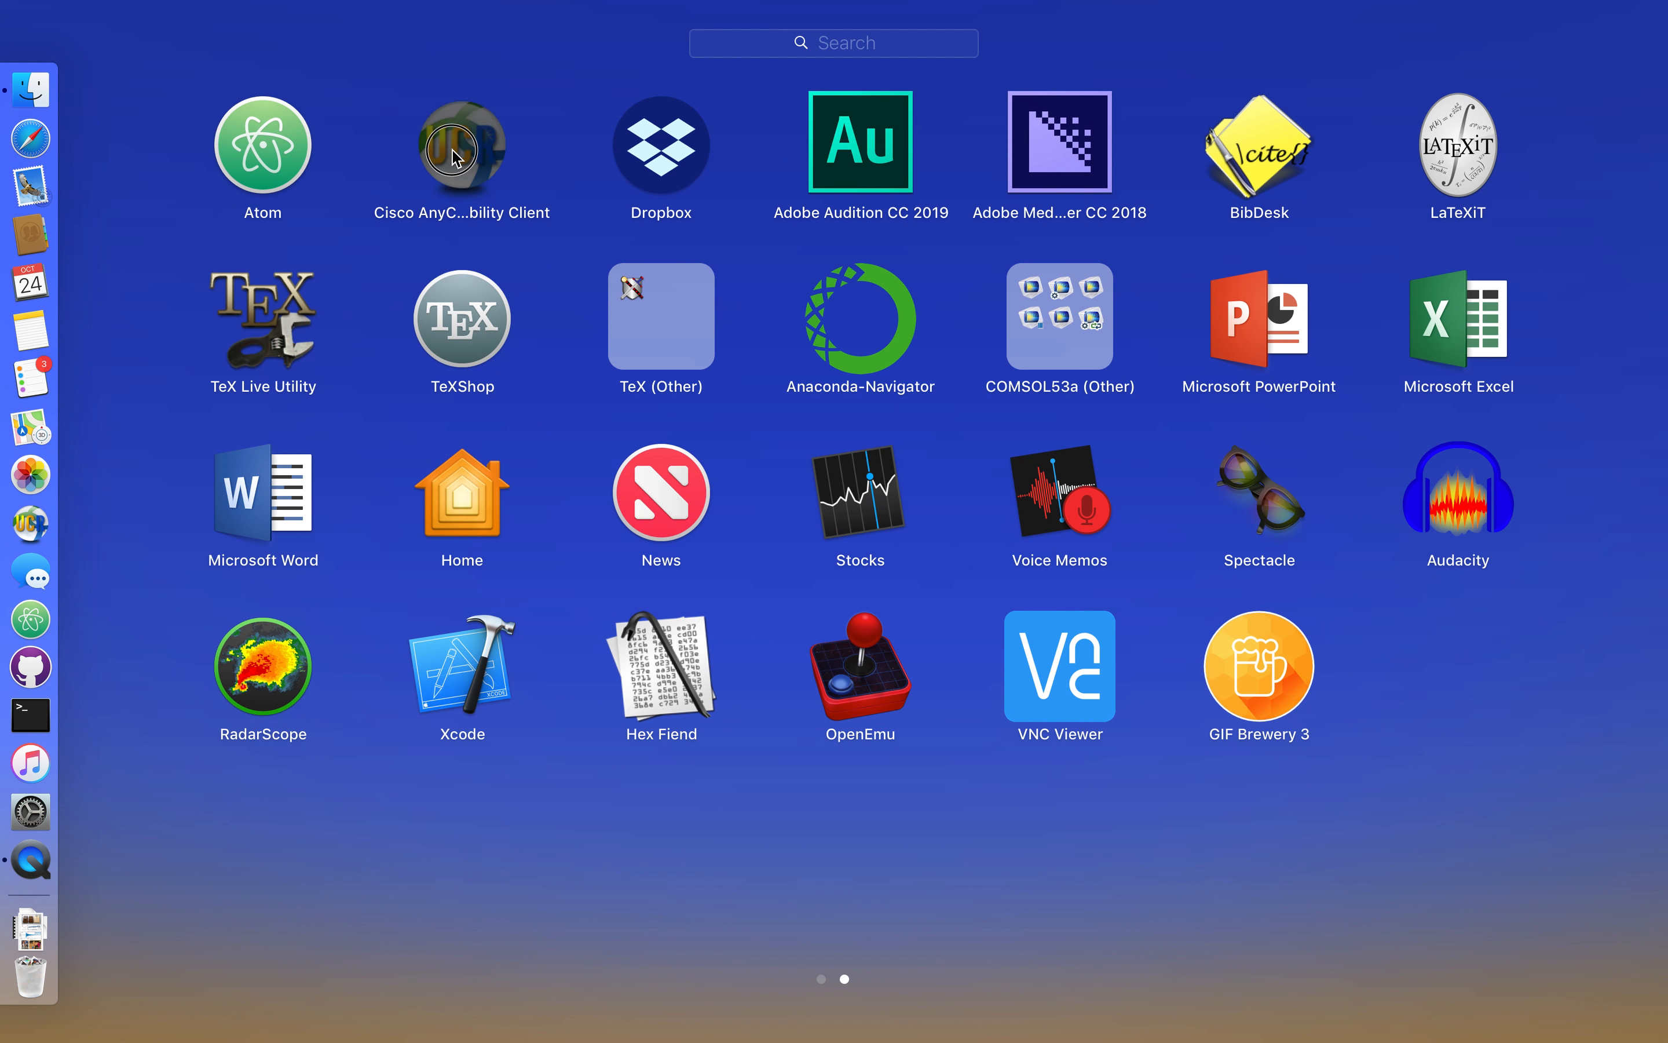
pyautogui.click(452, 150)
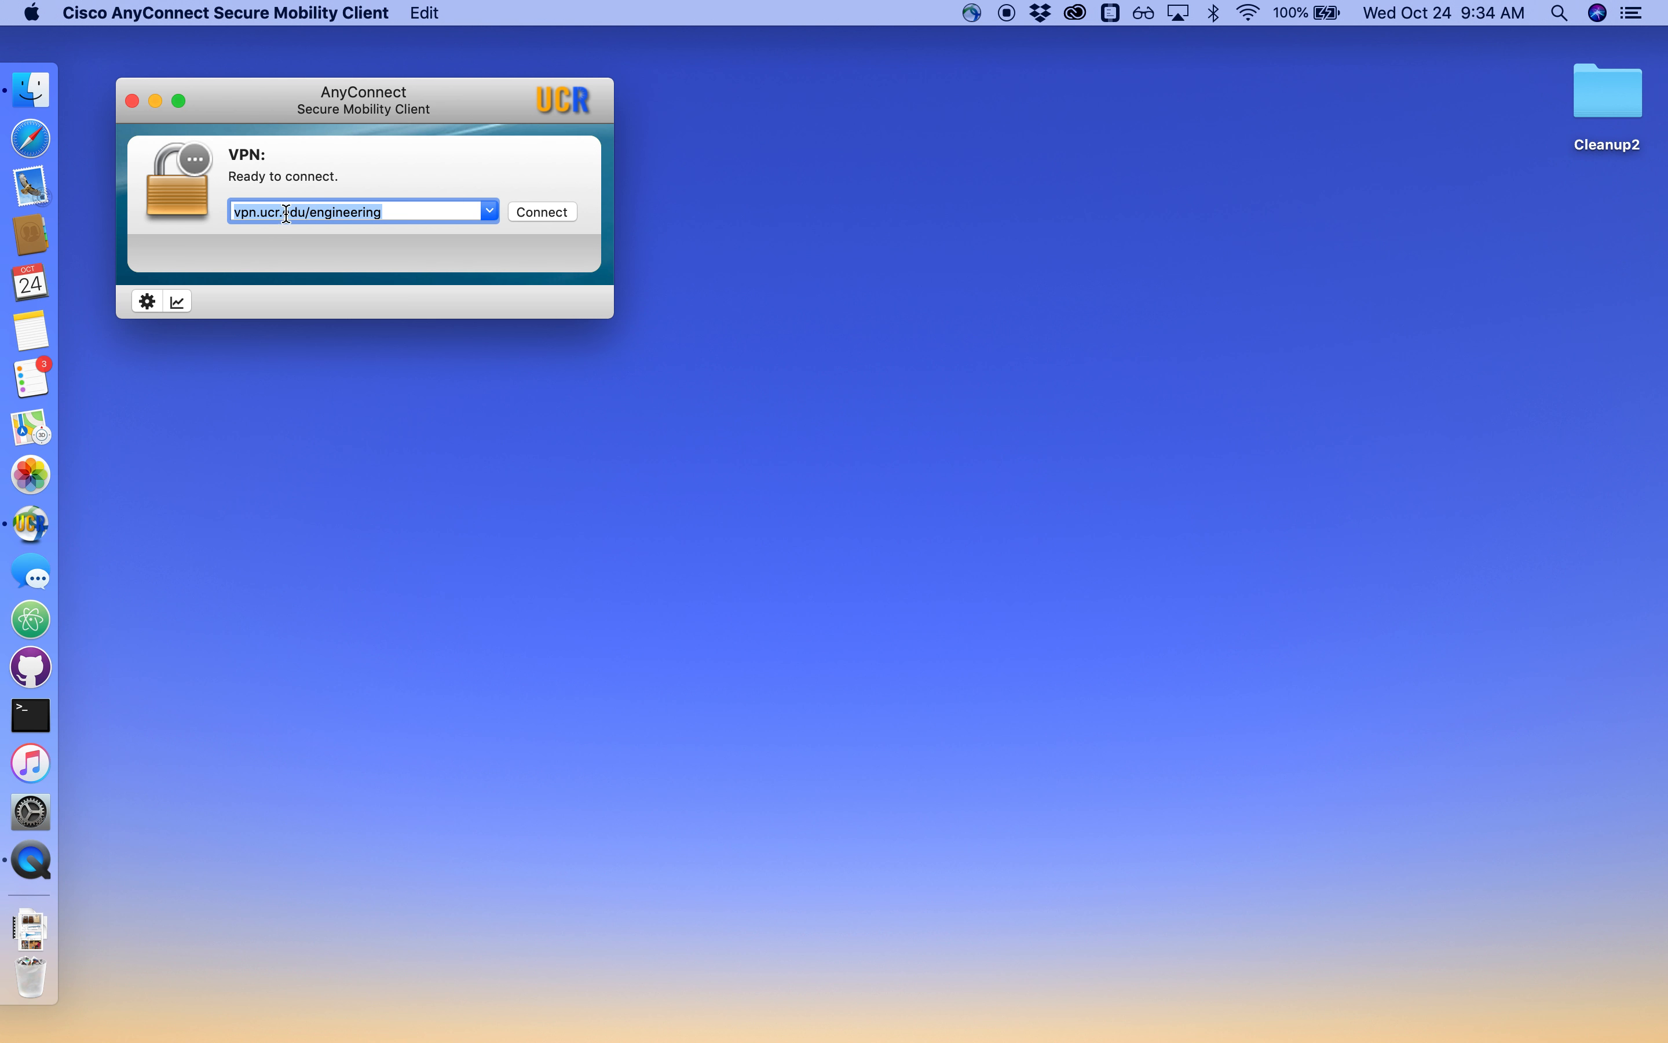
# - Connect to the VPN at vpn.ucr.edu/engineering, signing in with the account password
pyautogui.click(567, 211)
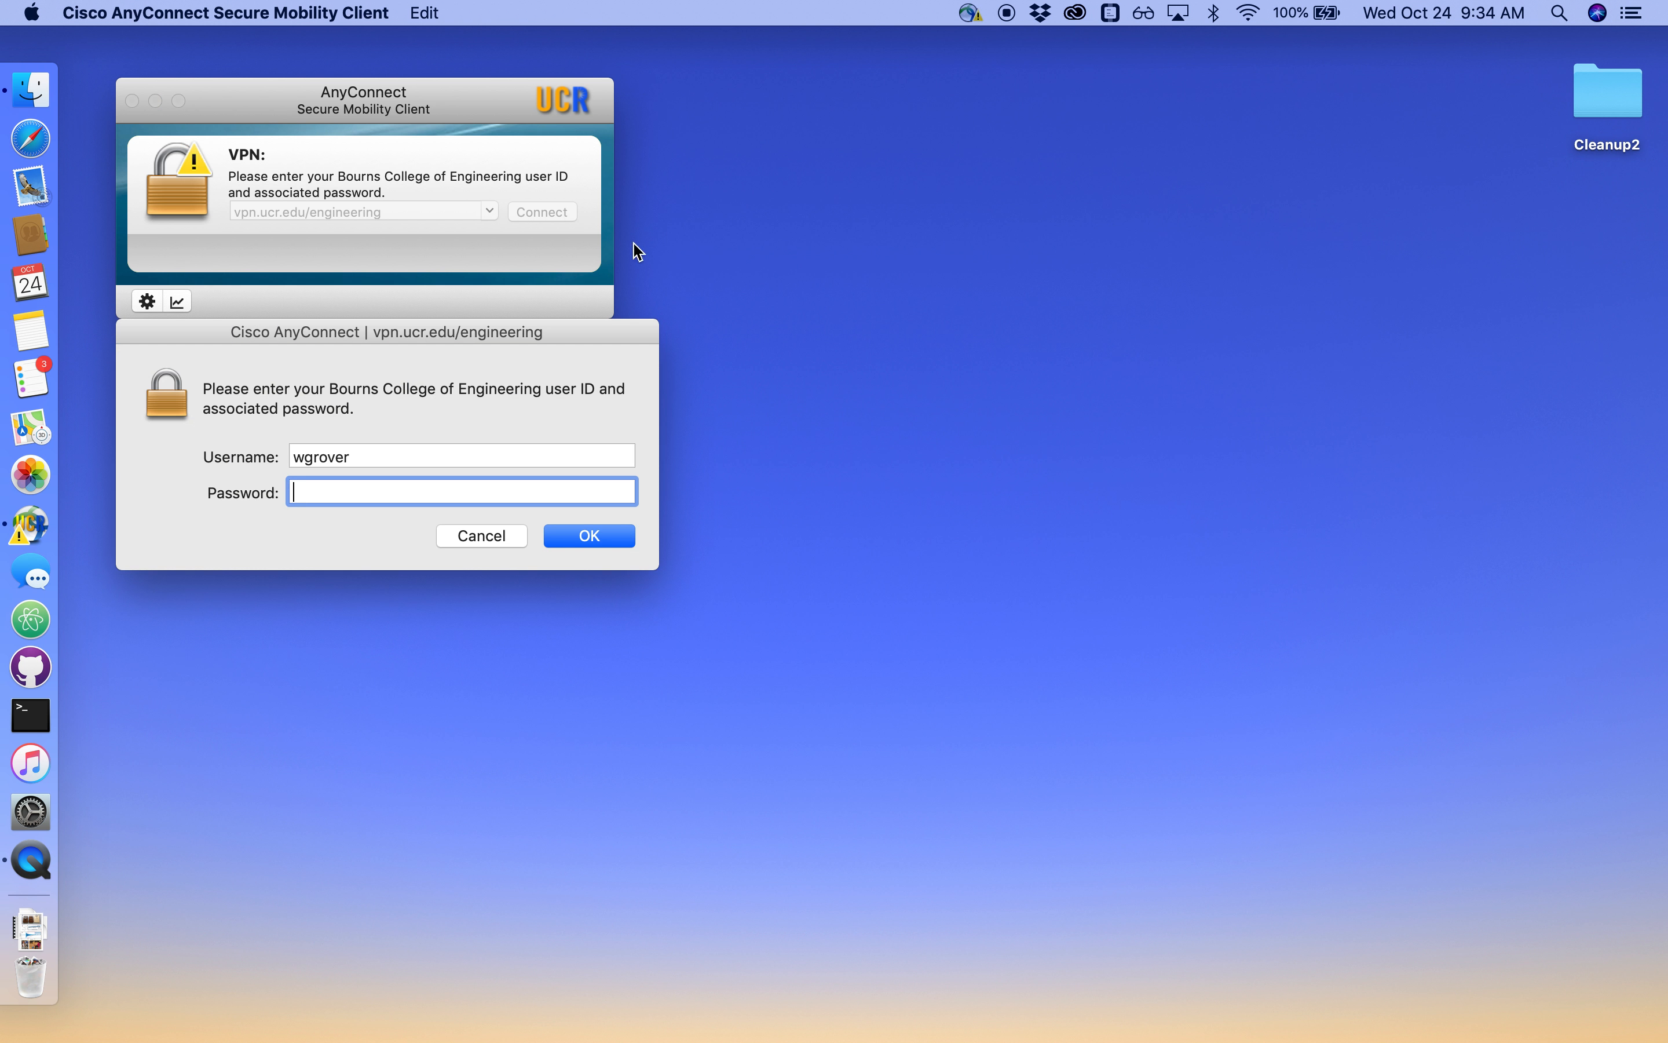
pyautogui.write('•••••••••••')
pyautogui.click(592, 535)
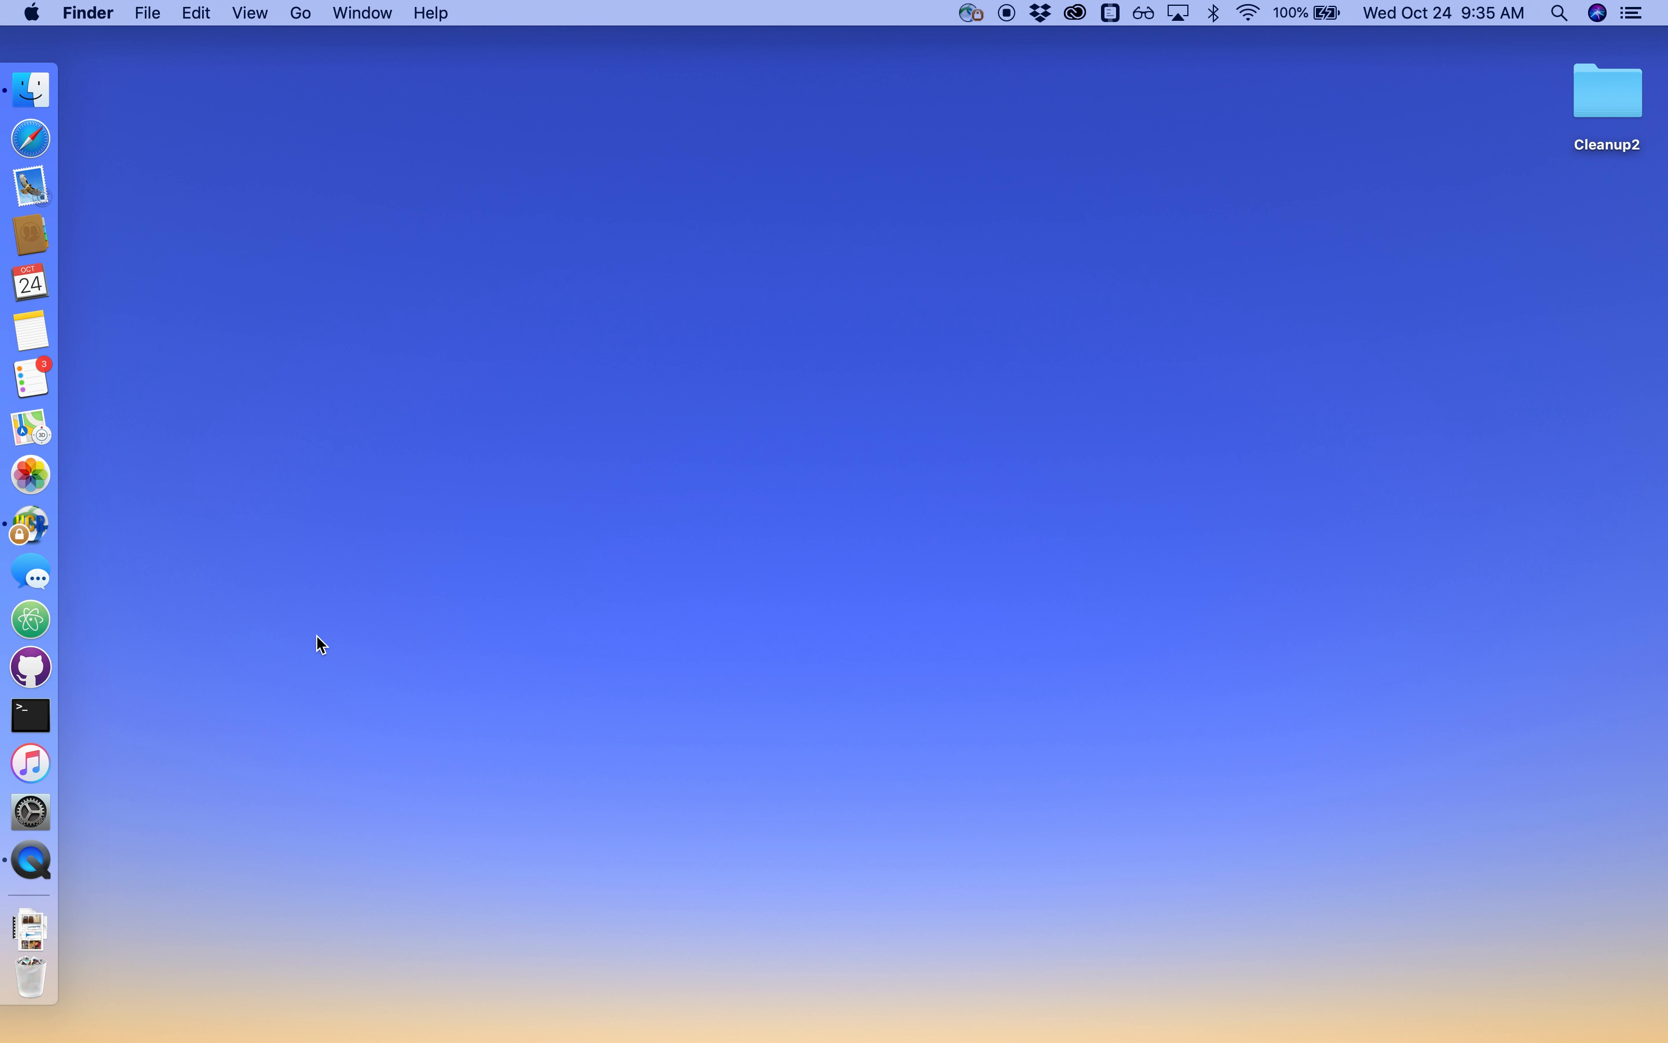
# - Launch COMSOL Multiphysics from the COMSOL53a (Other) application folder
pyautogui.press('F4')
pyautogui.click(1058, 297)
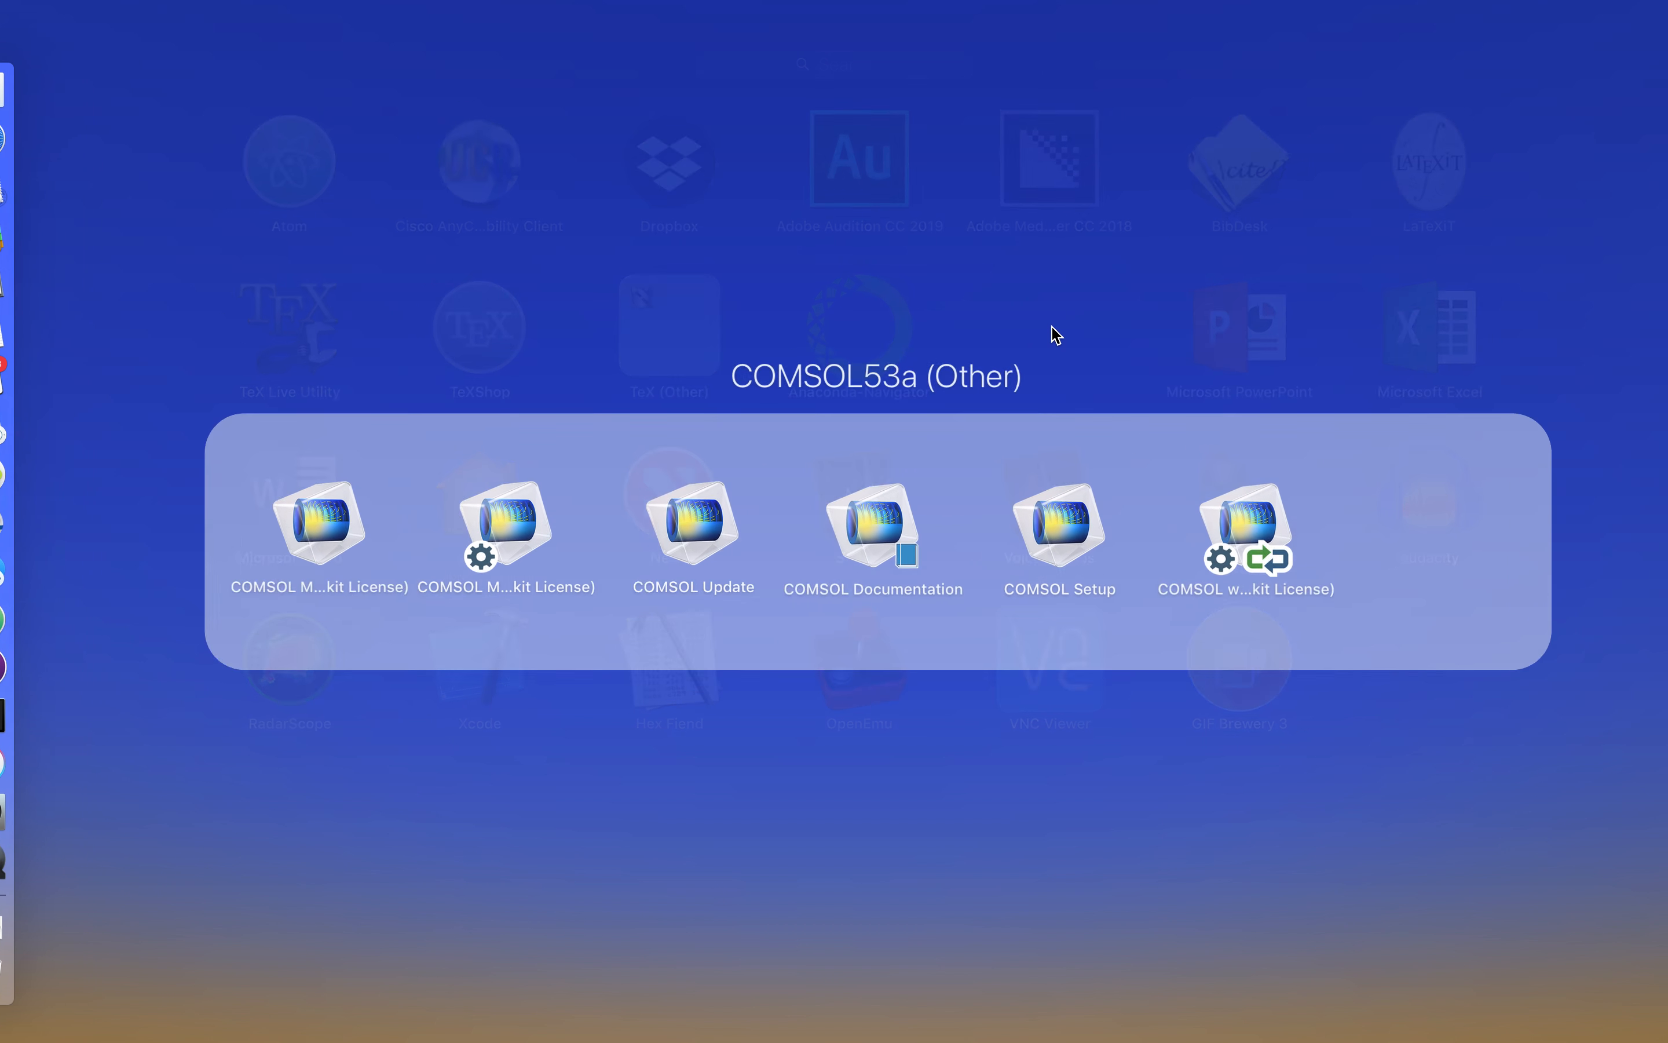
pyautogui.click(250, 552)
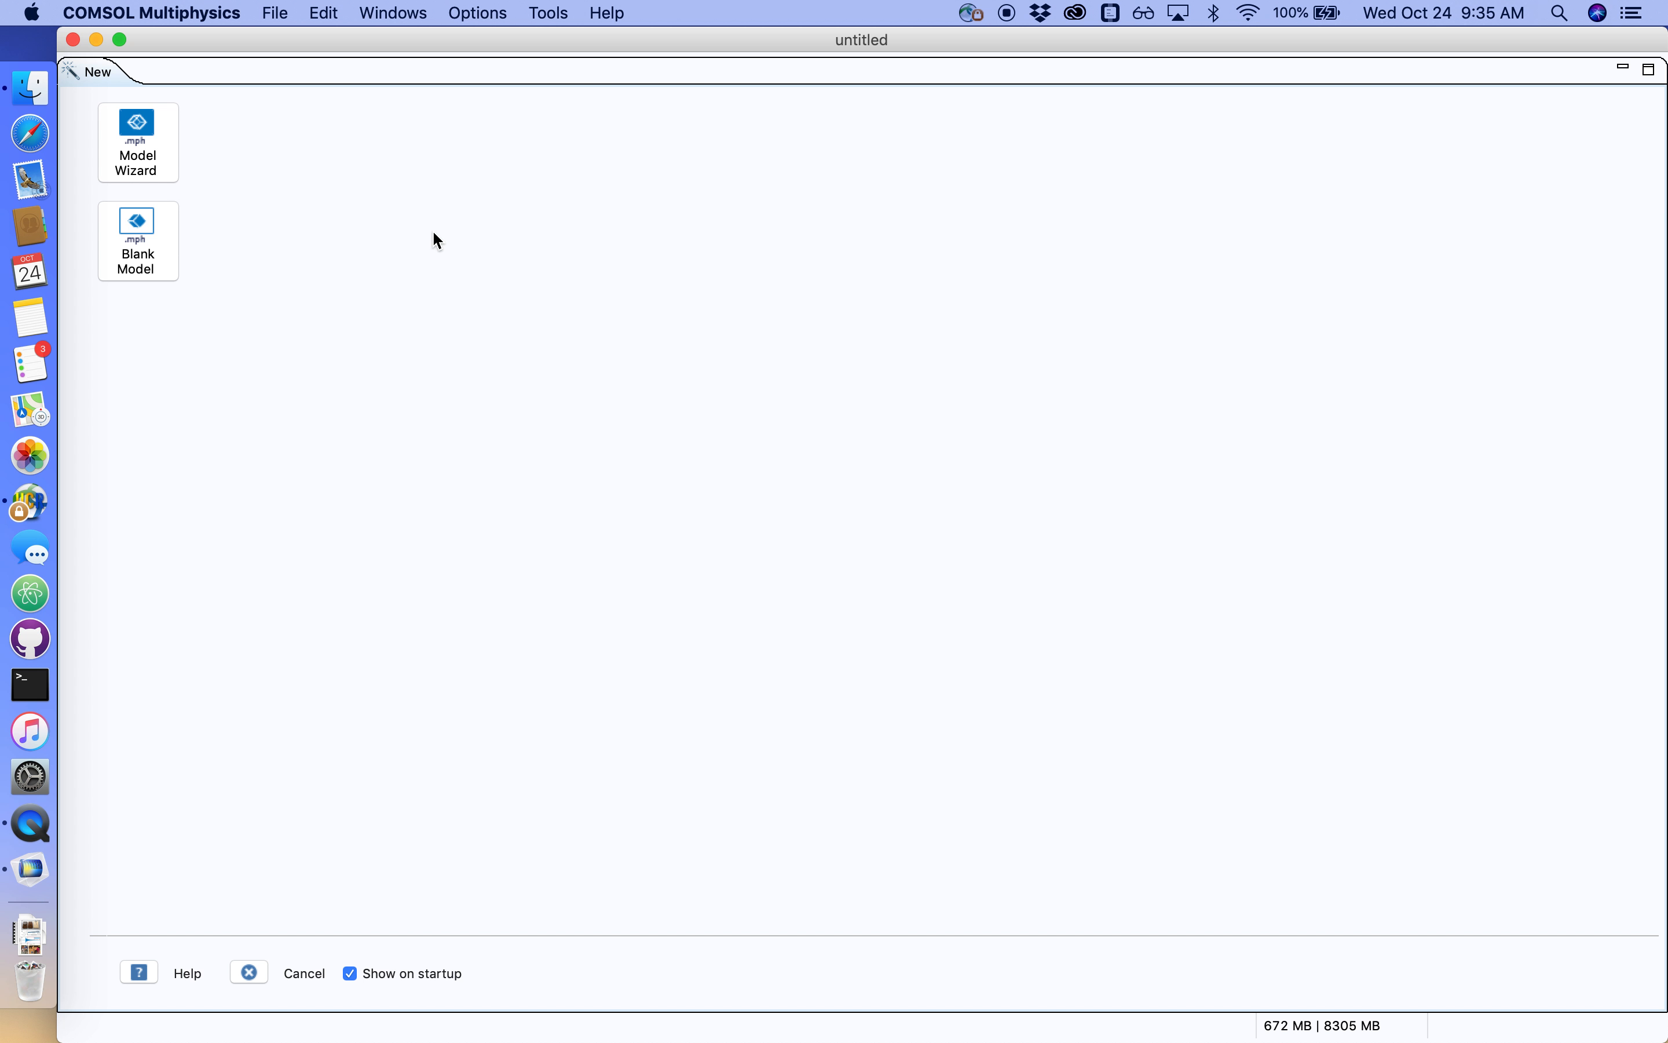
# - Start a 2D model with the Model Wizard and add the Solid Mechanics interface from Structural Mechanics
pyautogui.click(146, 152)
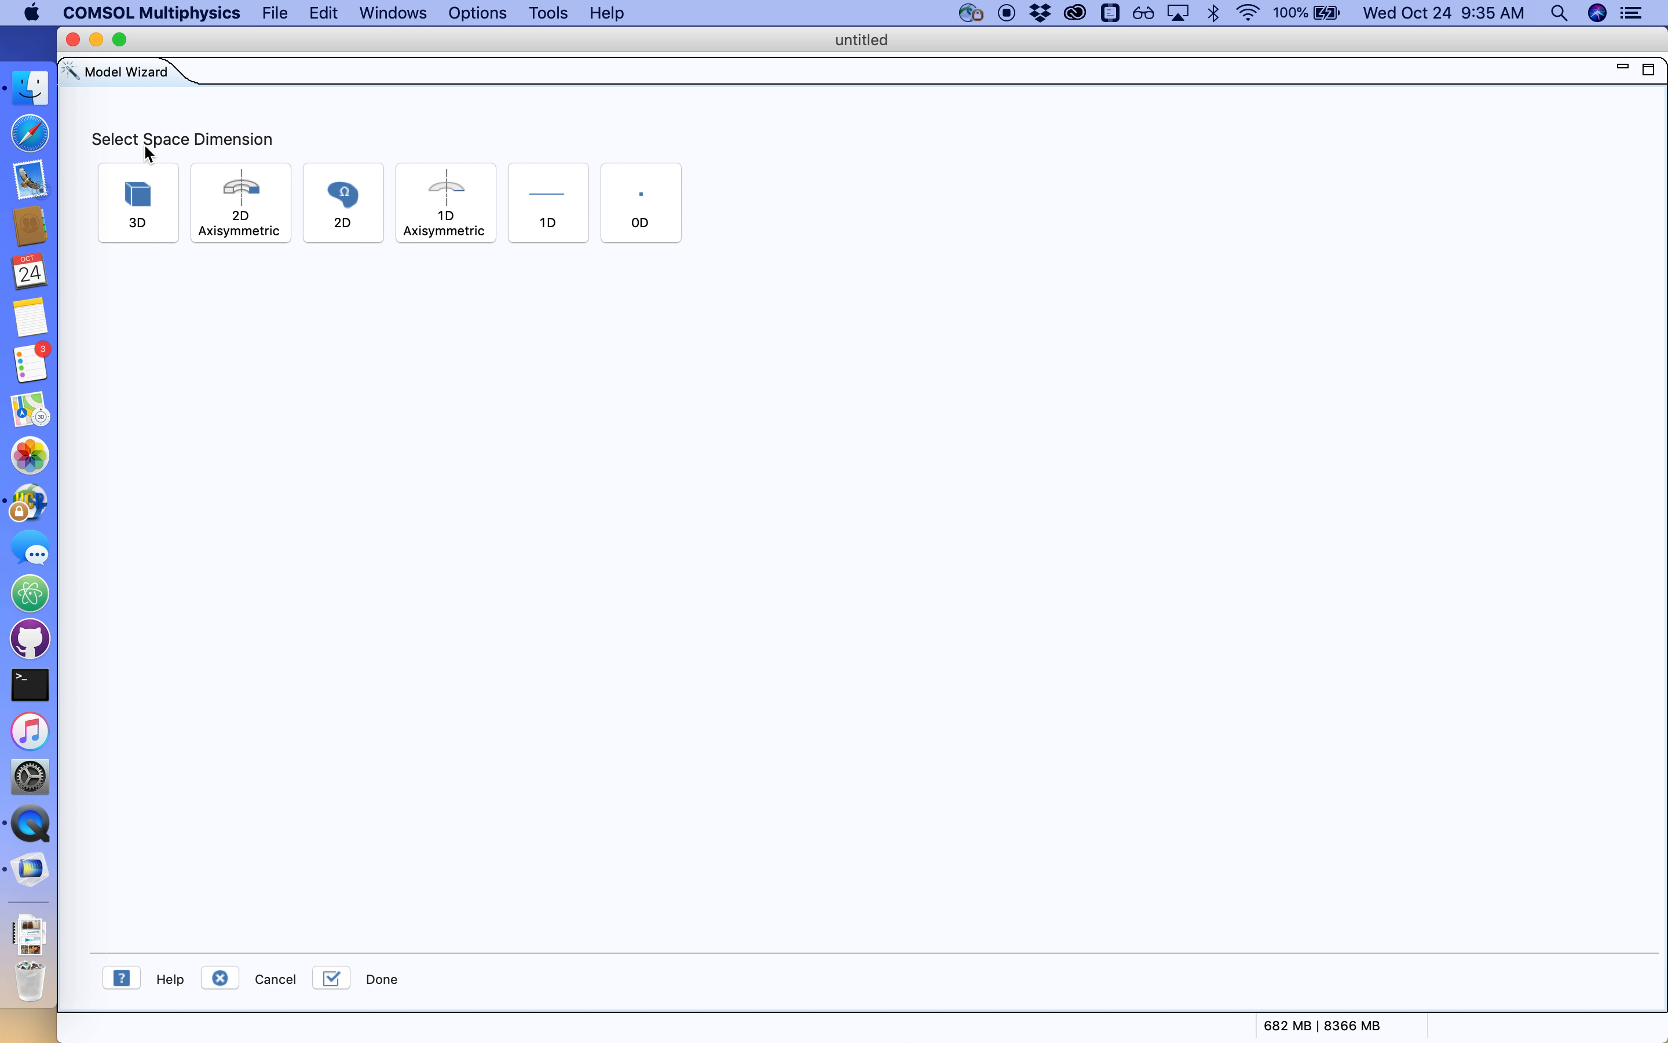
pyautogui.click(347, 218)
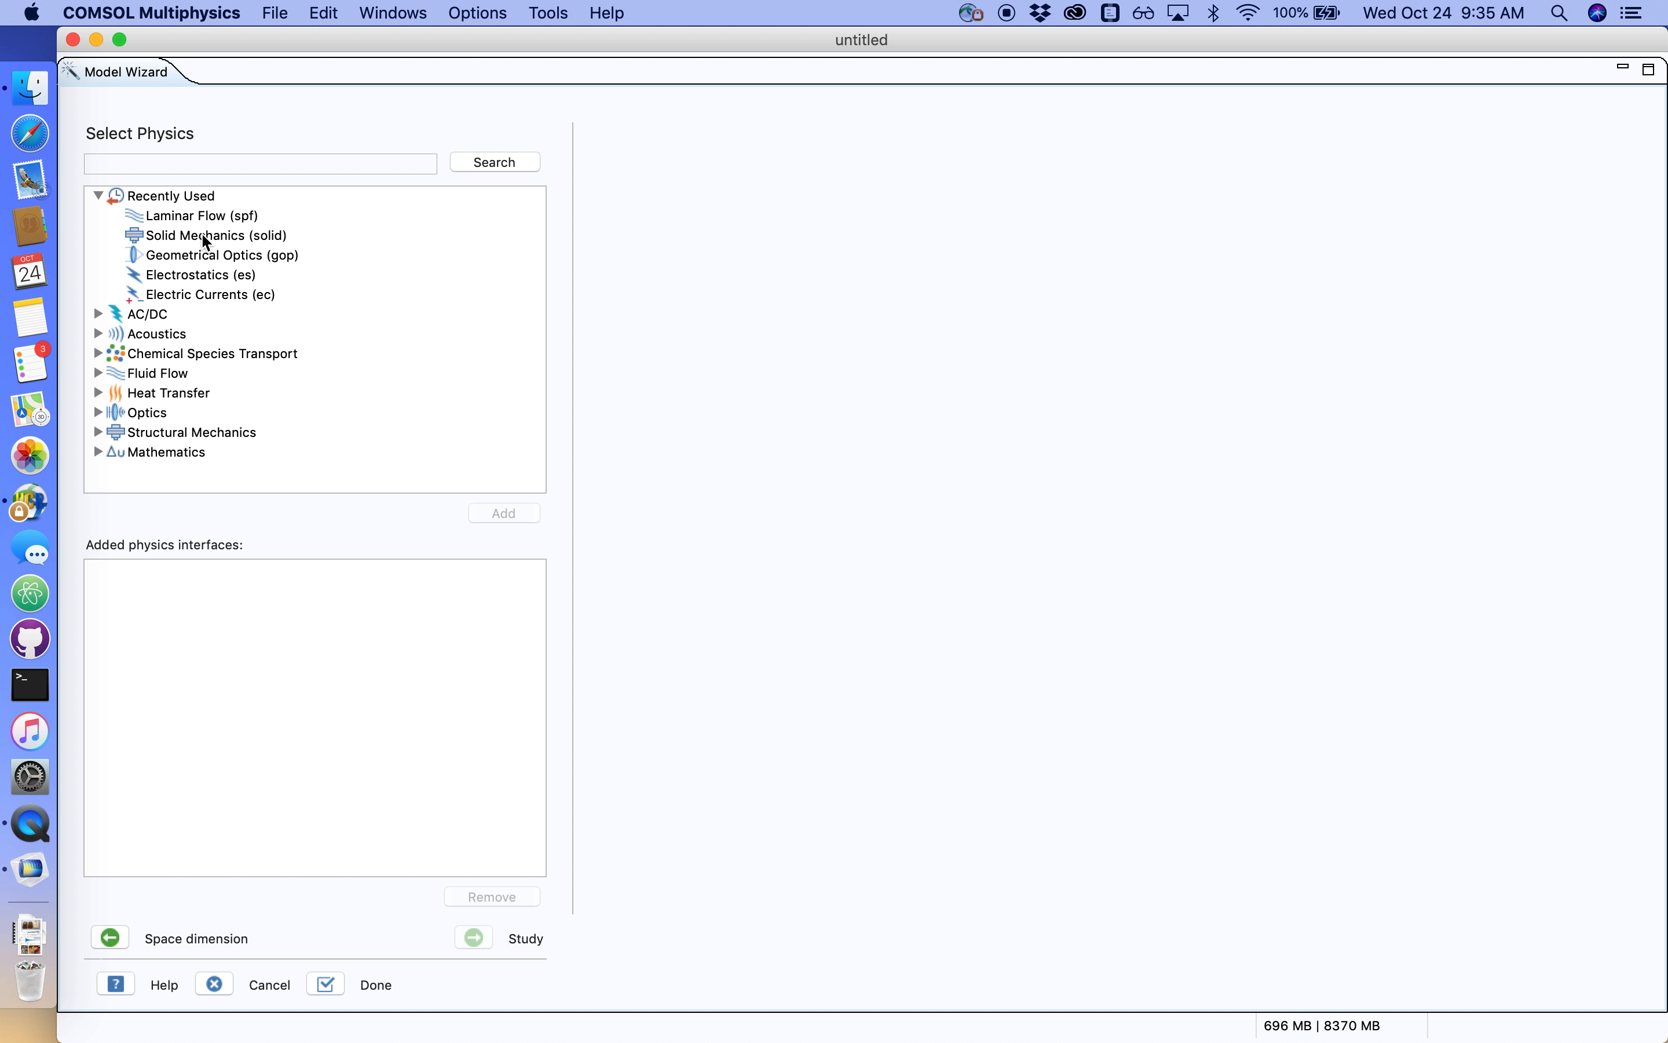
pyautogui.click(99, 433)
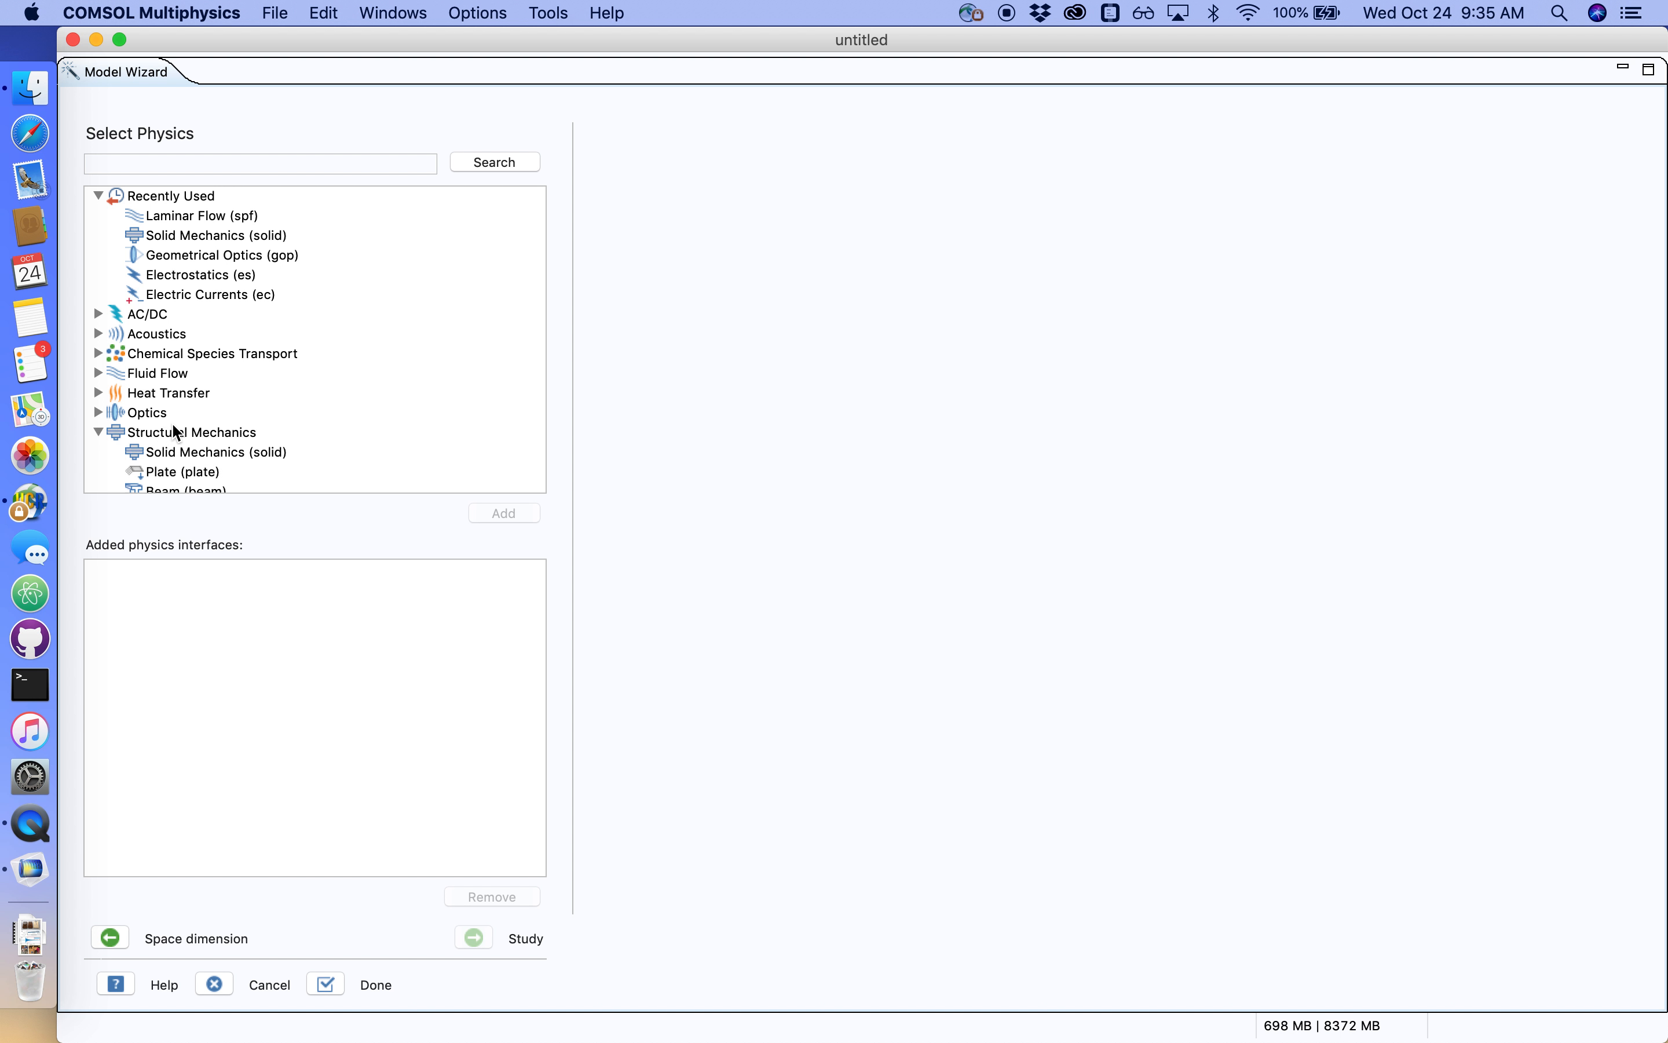
pyautogui.click(170, 452)
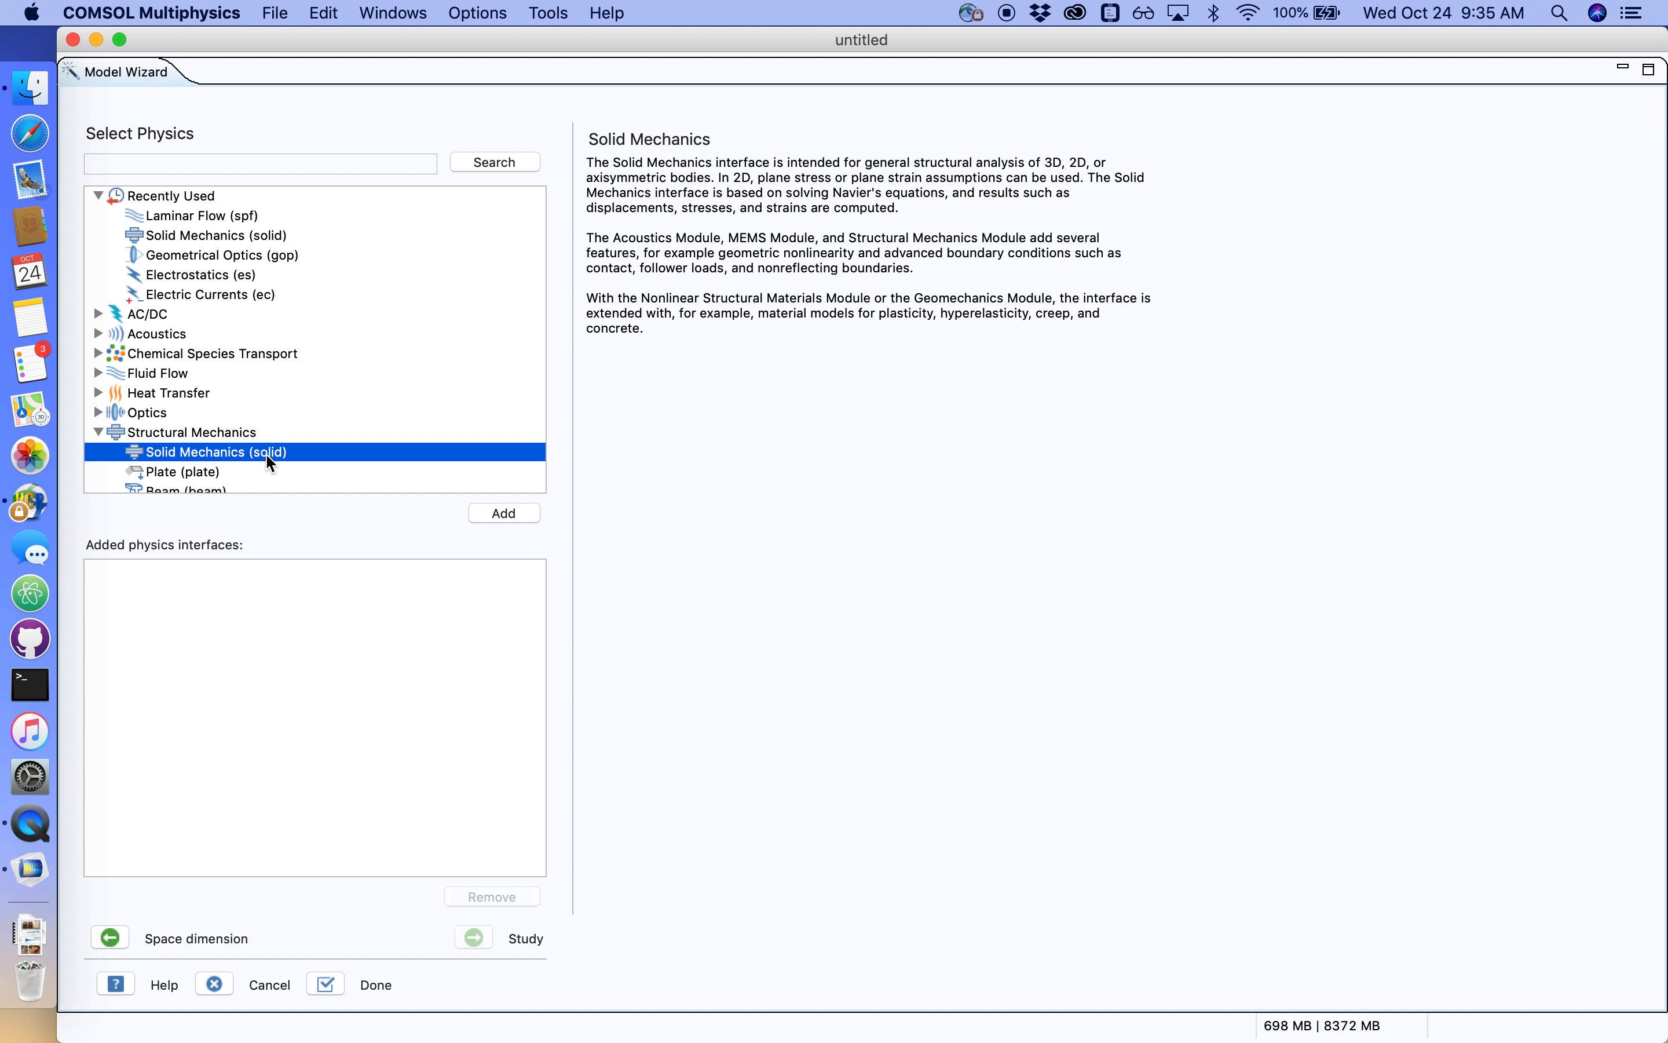
pyautogui.click(518, 513)
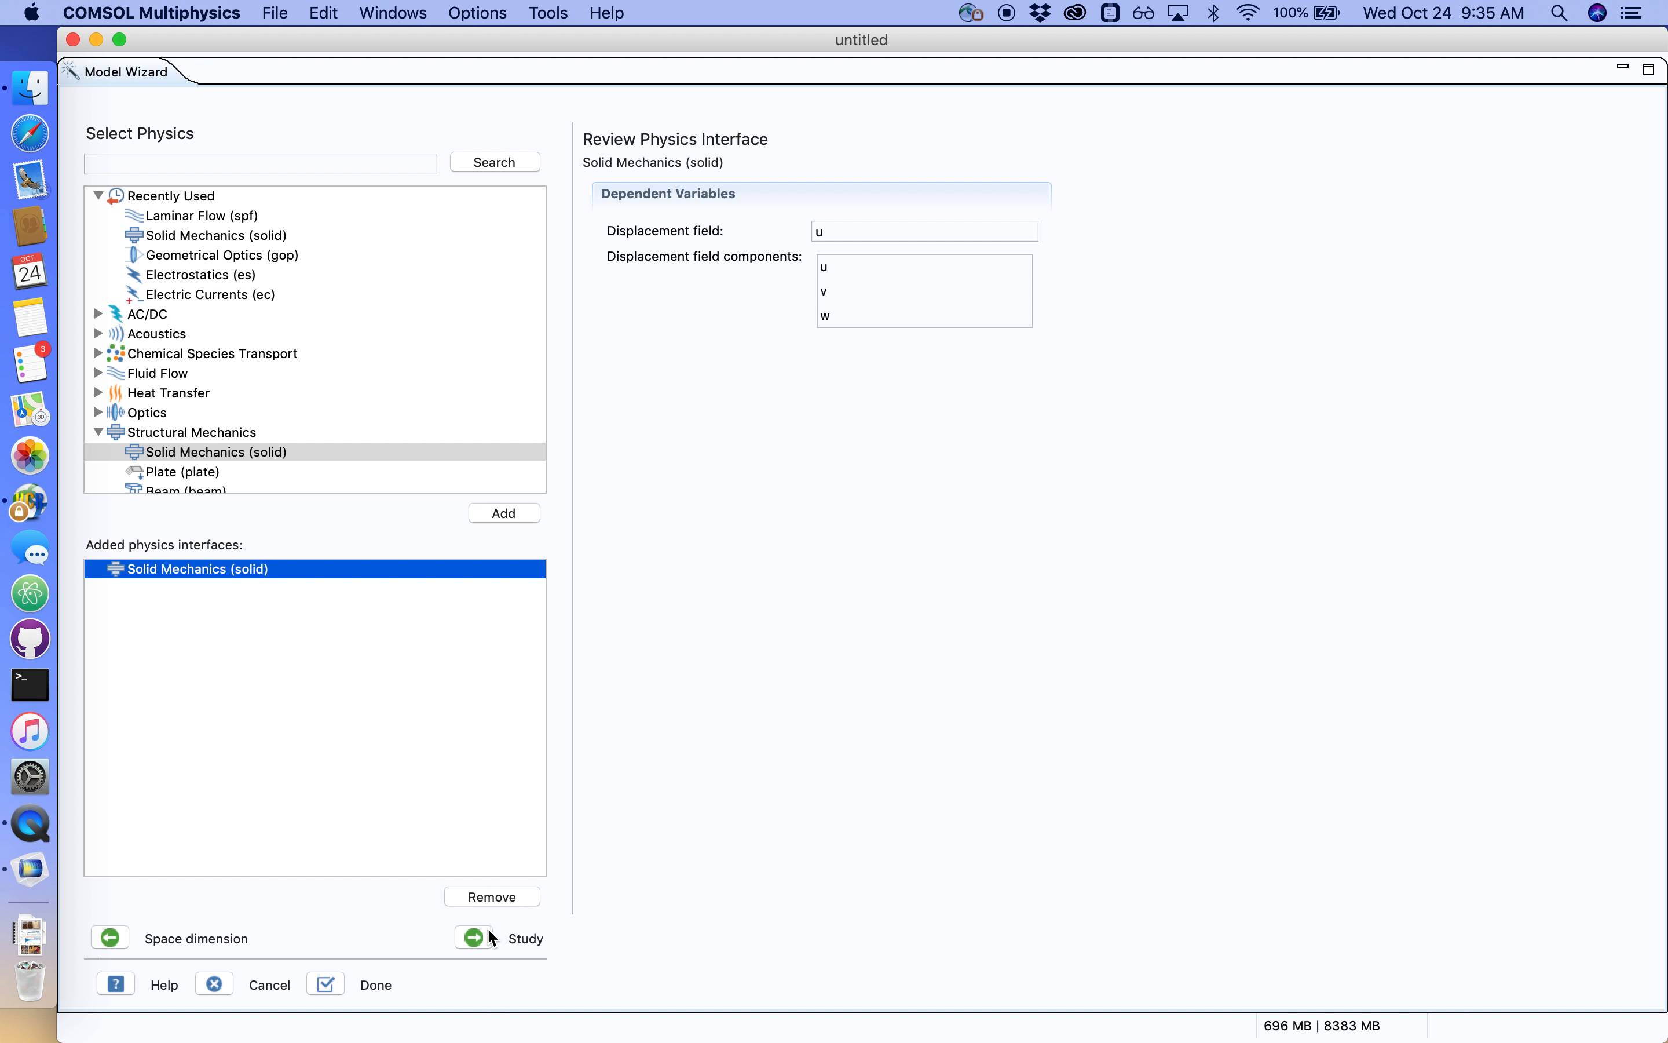
# - Choose a Stationary study for the model and finish the Model Wizard
pyautogui.click(475, 938)
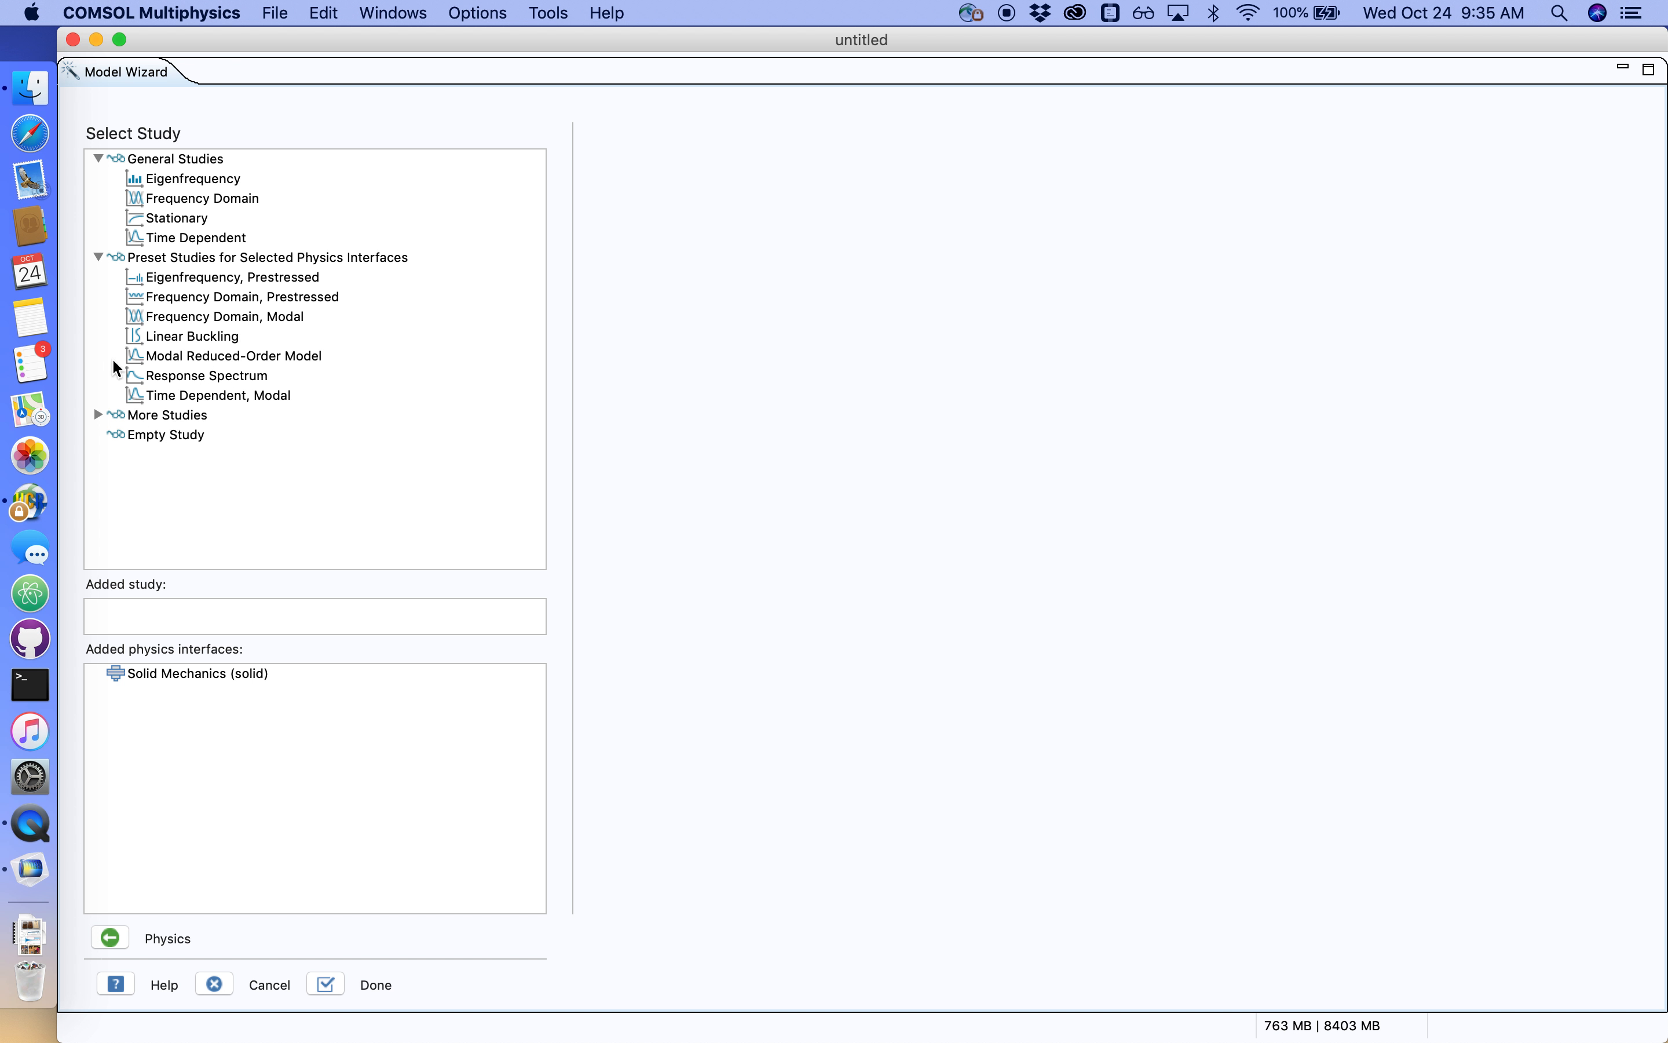
pyautogui.click(195, 223)
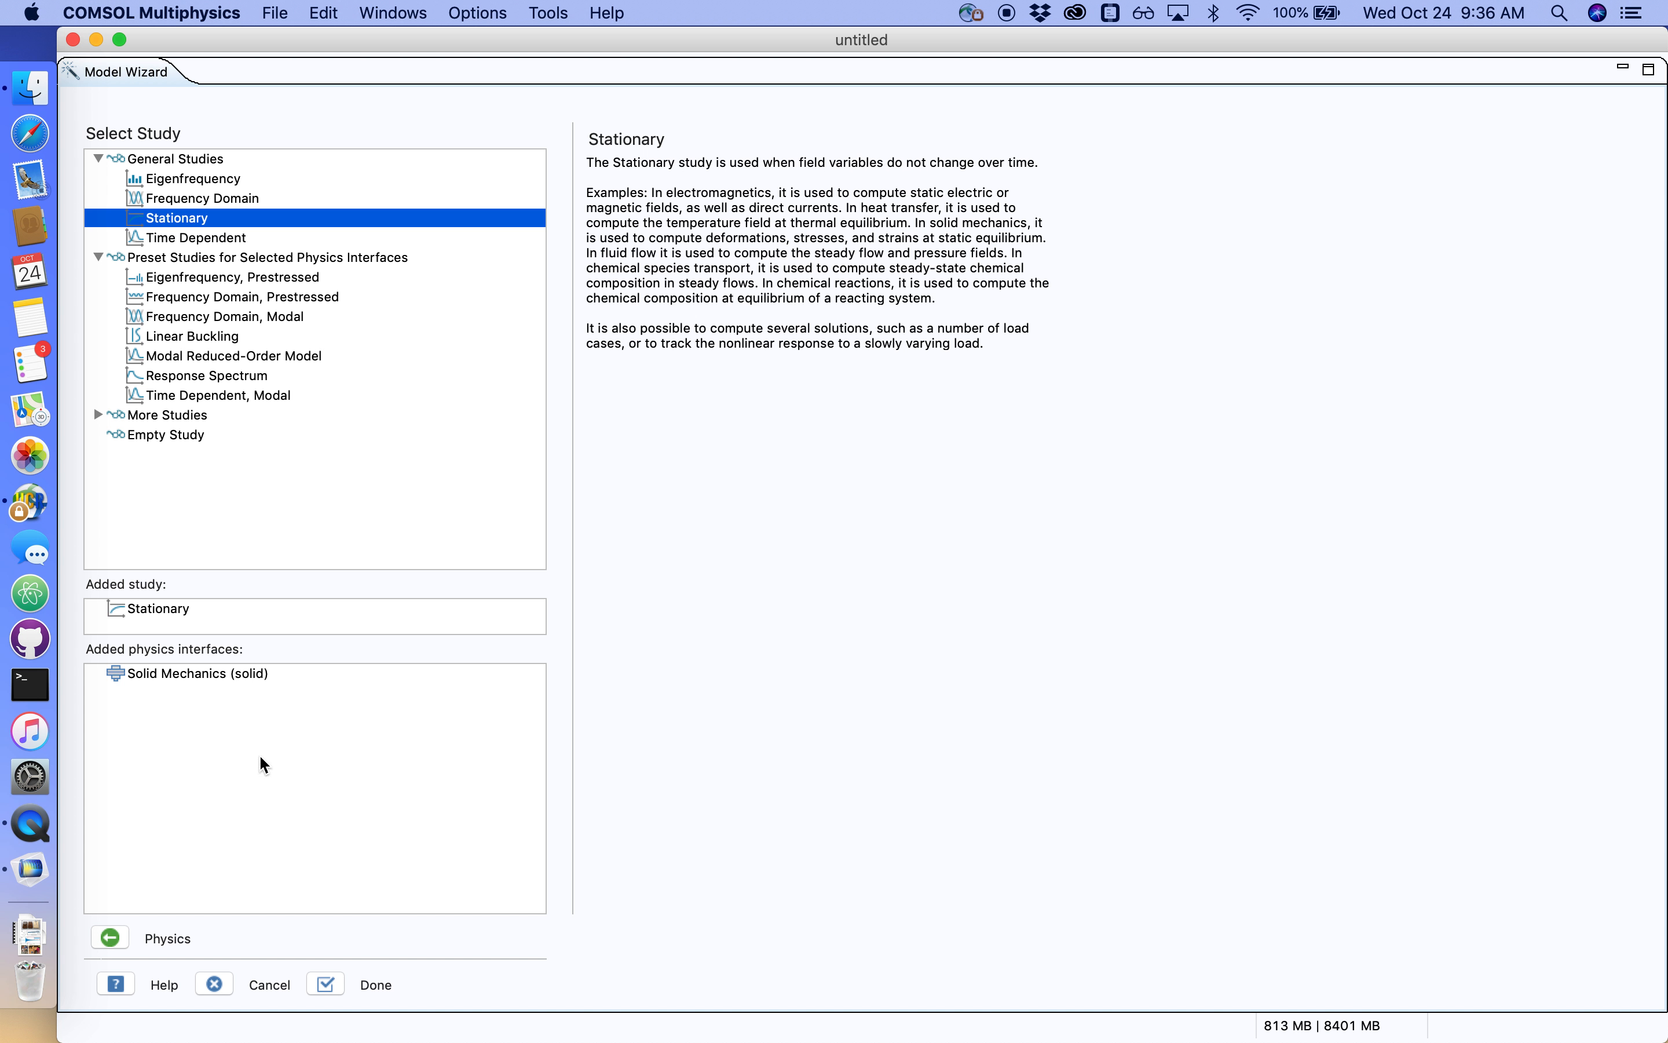
pyautogui.click(328, 984)
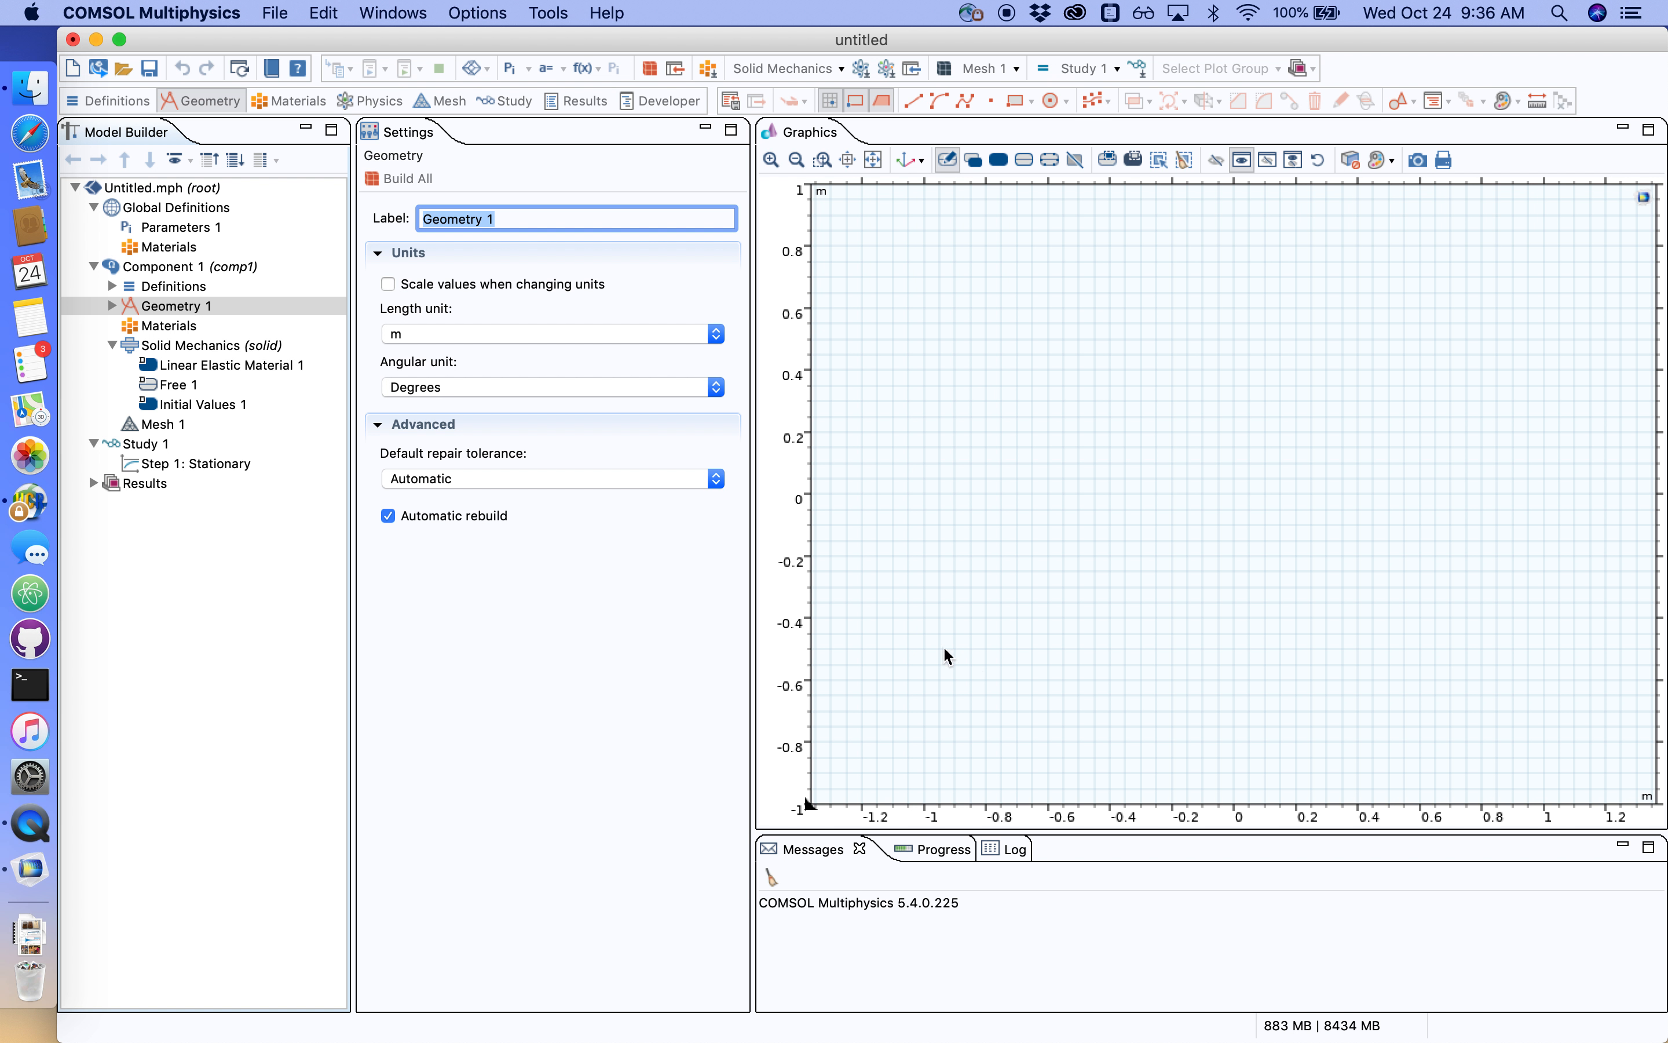
# - Set the geometry's length unit to cm
pyautogui.click(479, 336)
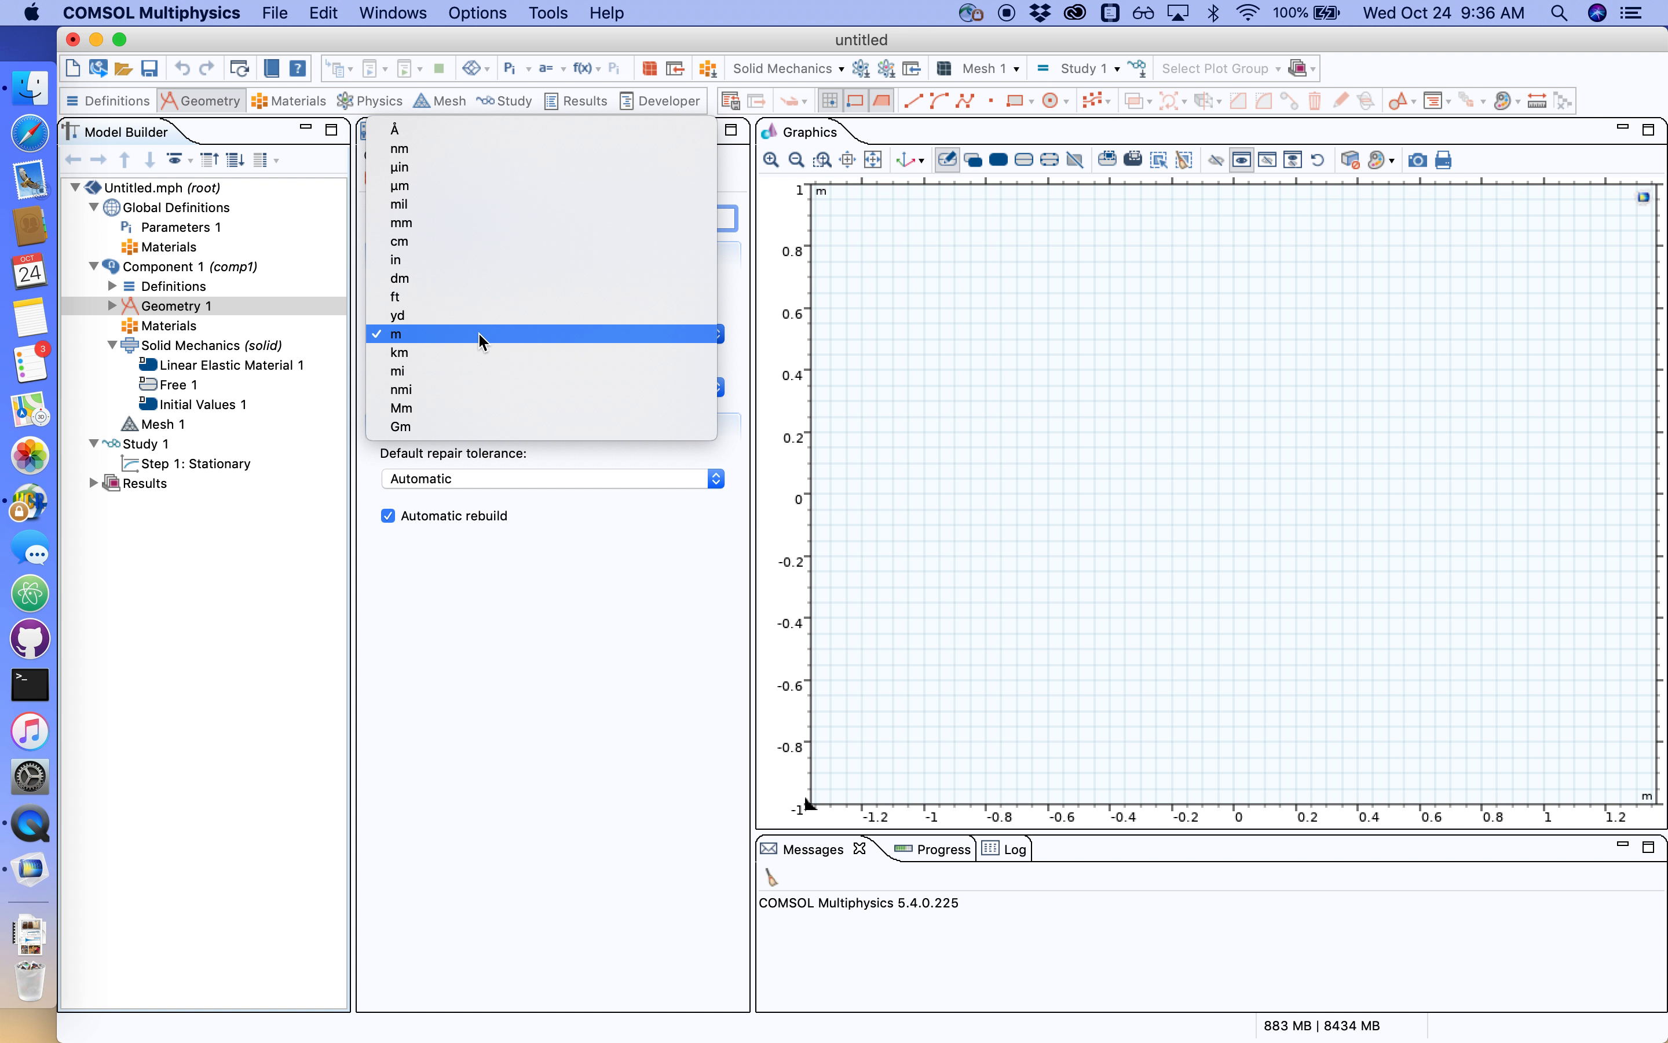
pyautogui.click(495, 243)
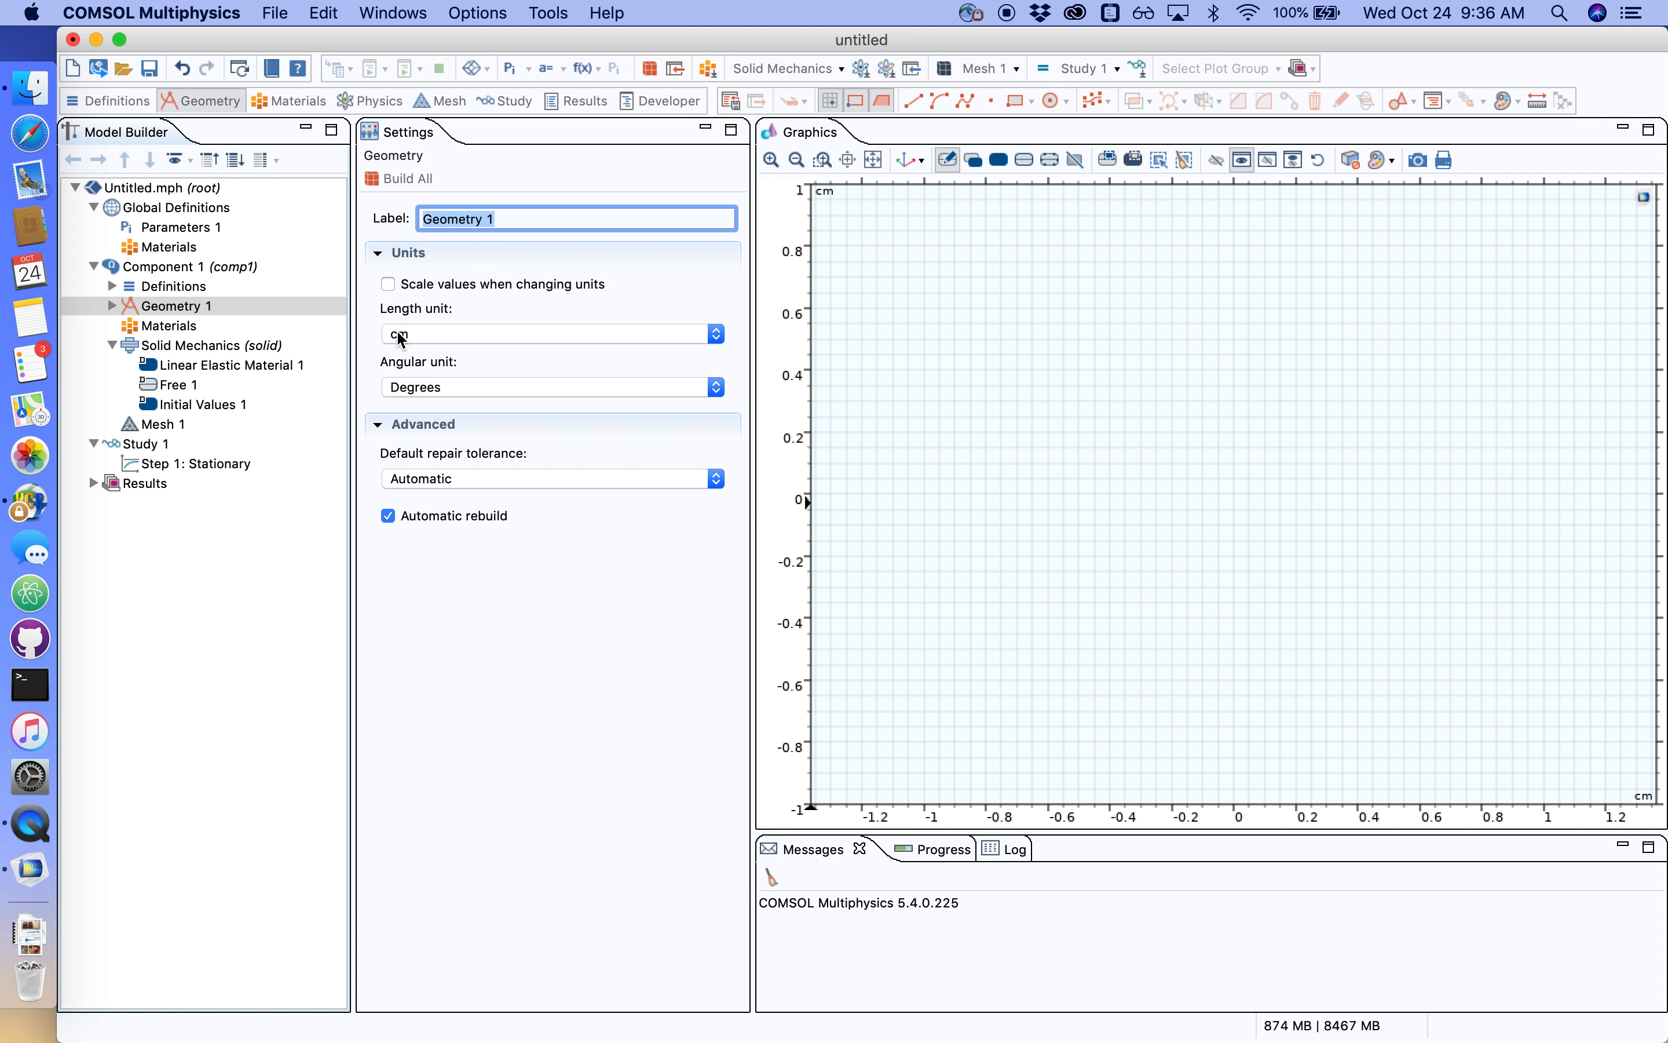
# - Draw two stacked solid rectangles sharing an edge at y = 1 cm, the upper about 3 by 13 cm and the lower about 3 by 15 cm
pyautogui.click(798, 163)
pyautogui.click(798, 162)
pyautogui.click(797, 162)
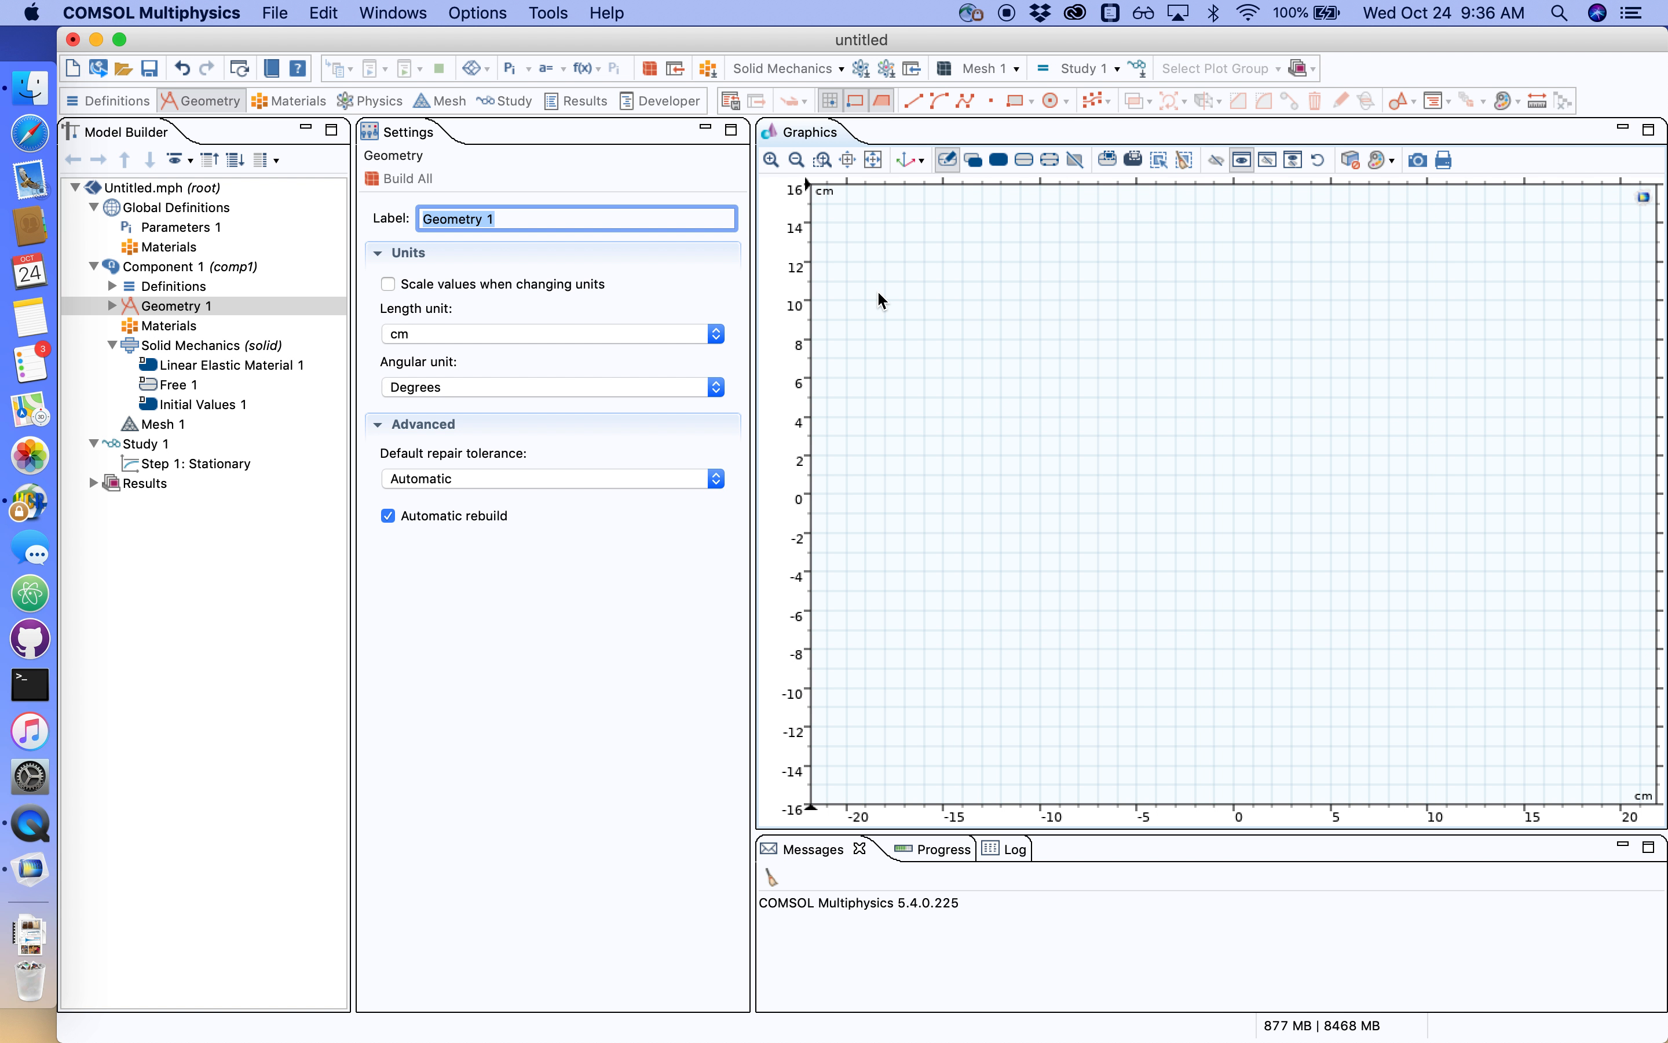
pyautogui.click(1012, 99)
pyautogui.moveTo(1100, 223); pyautogui.dragTo(1163, 484)
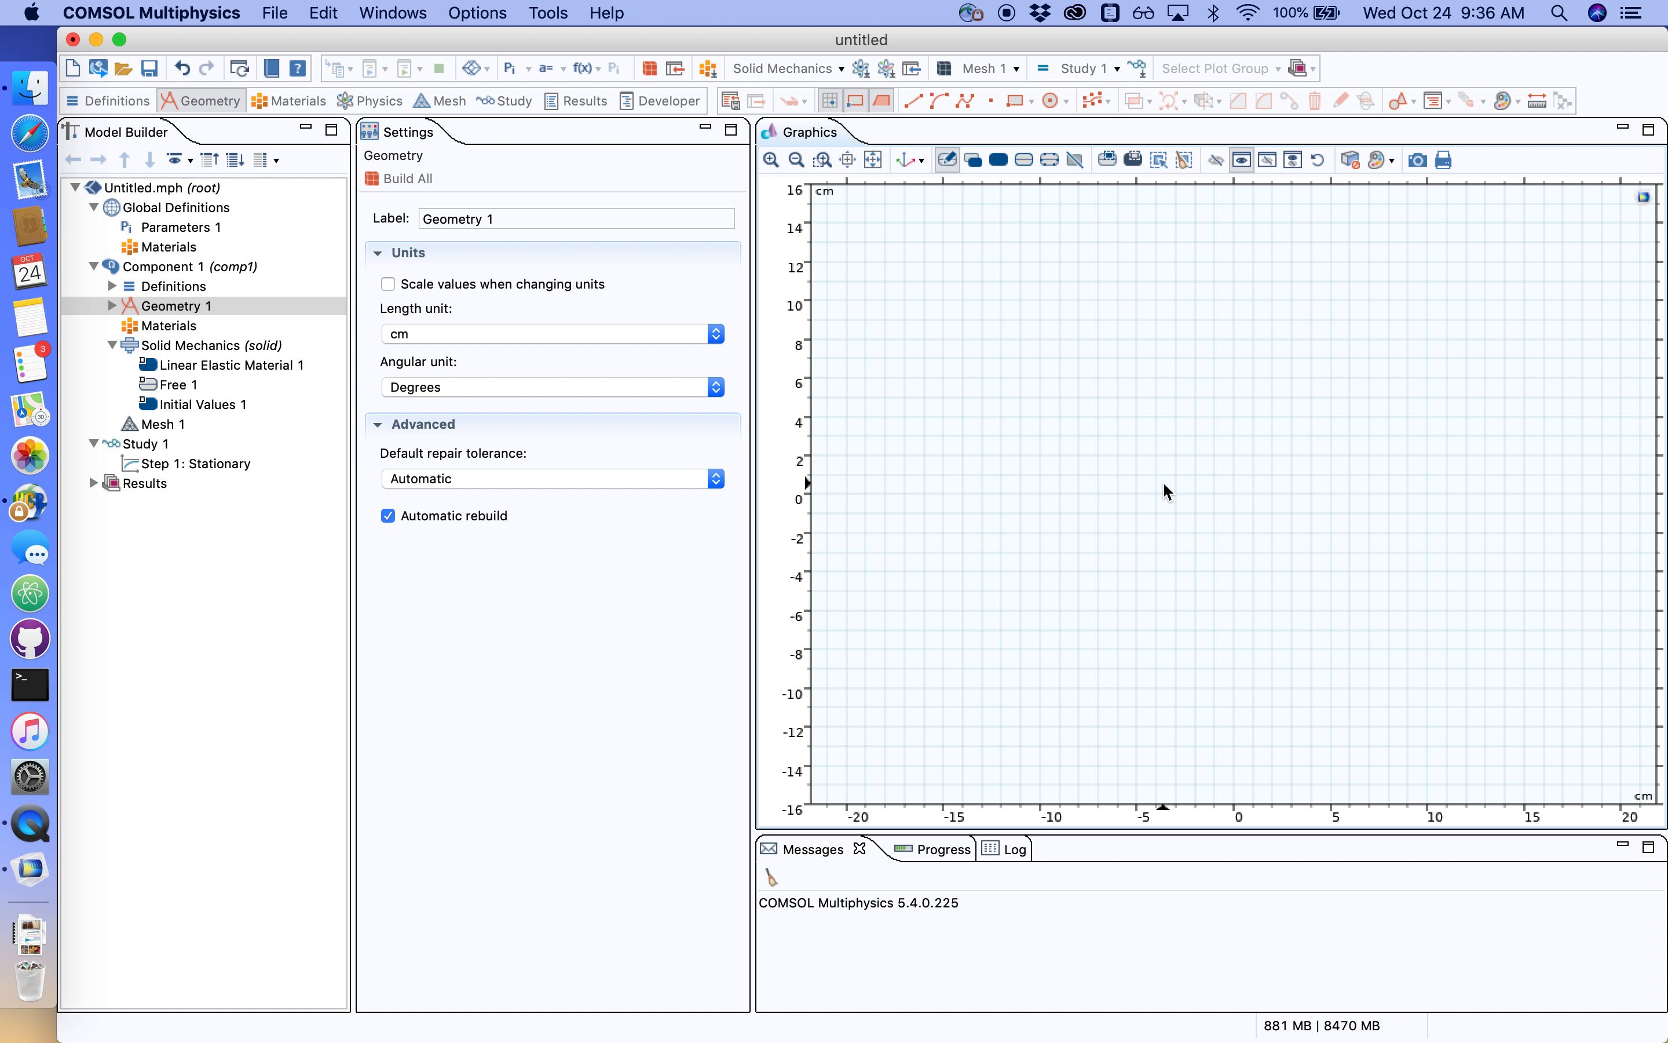
pyautogui.click(1013, 101)
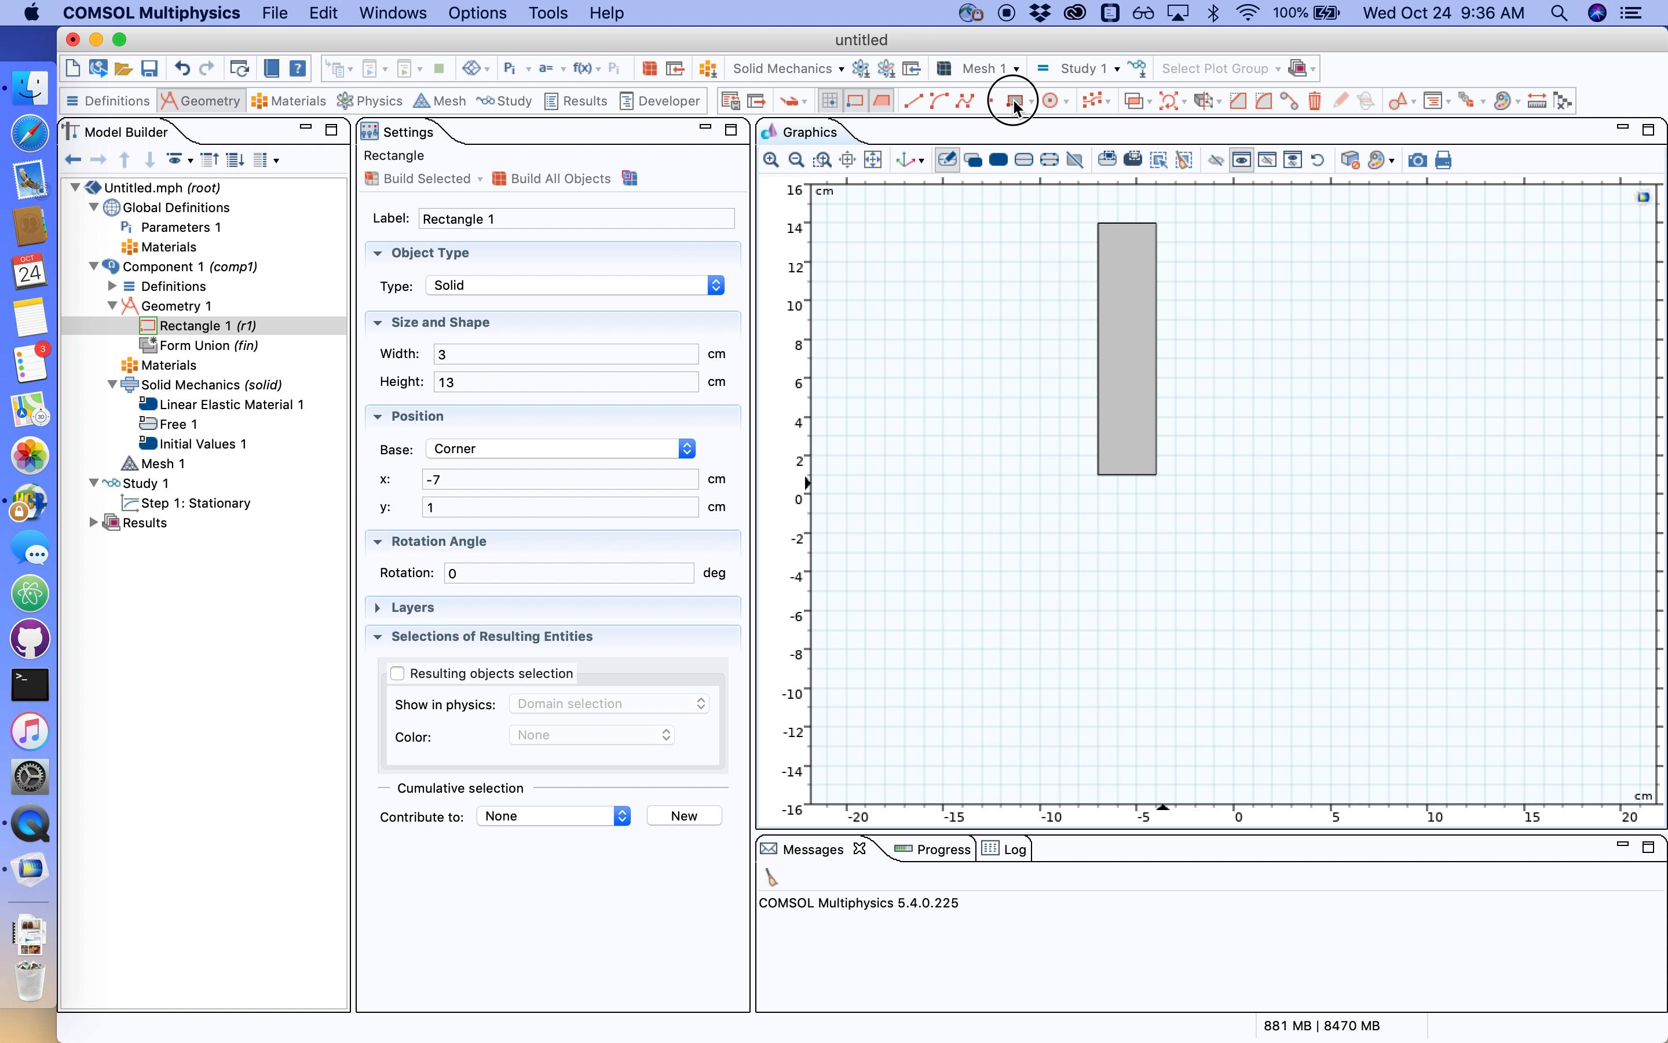
pyautogui.moveTo(1099, 475)
pyautogui.mouseDown()
pyautogui.moveTo(1125, 696)
pyautogui.moveTo(1163, 775)
pyautogui.mouseUp()
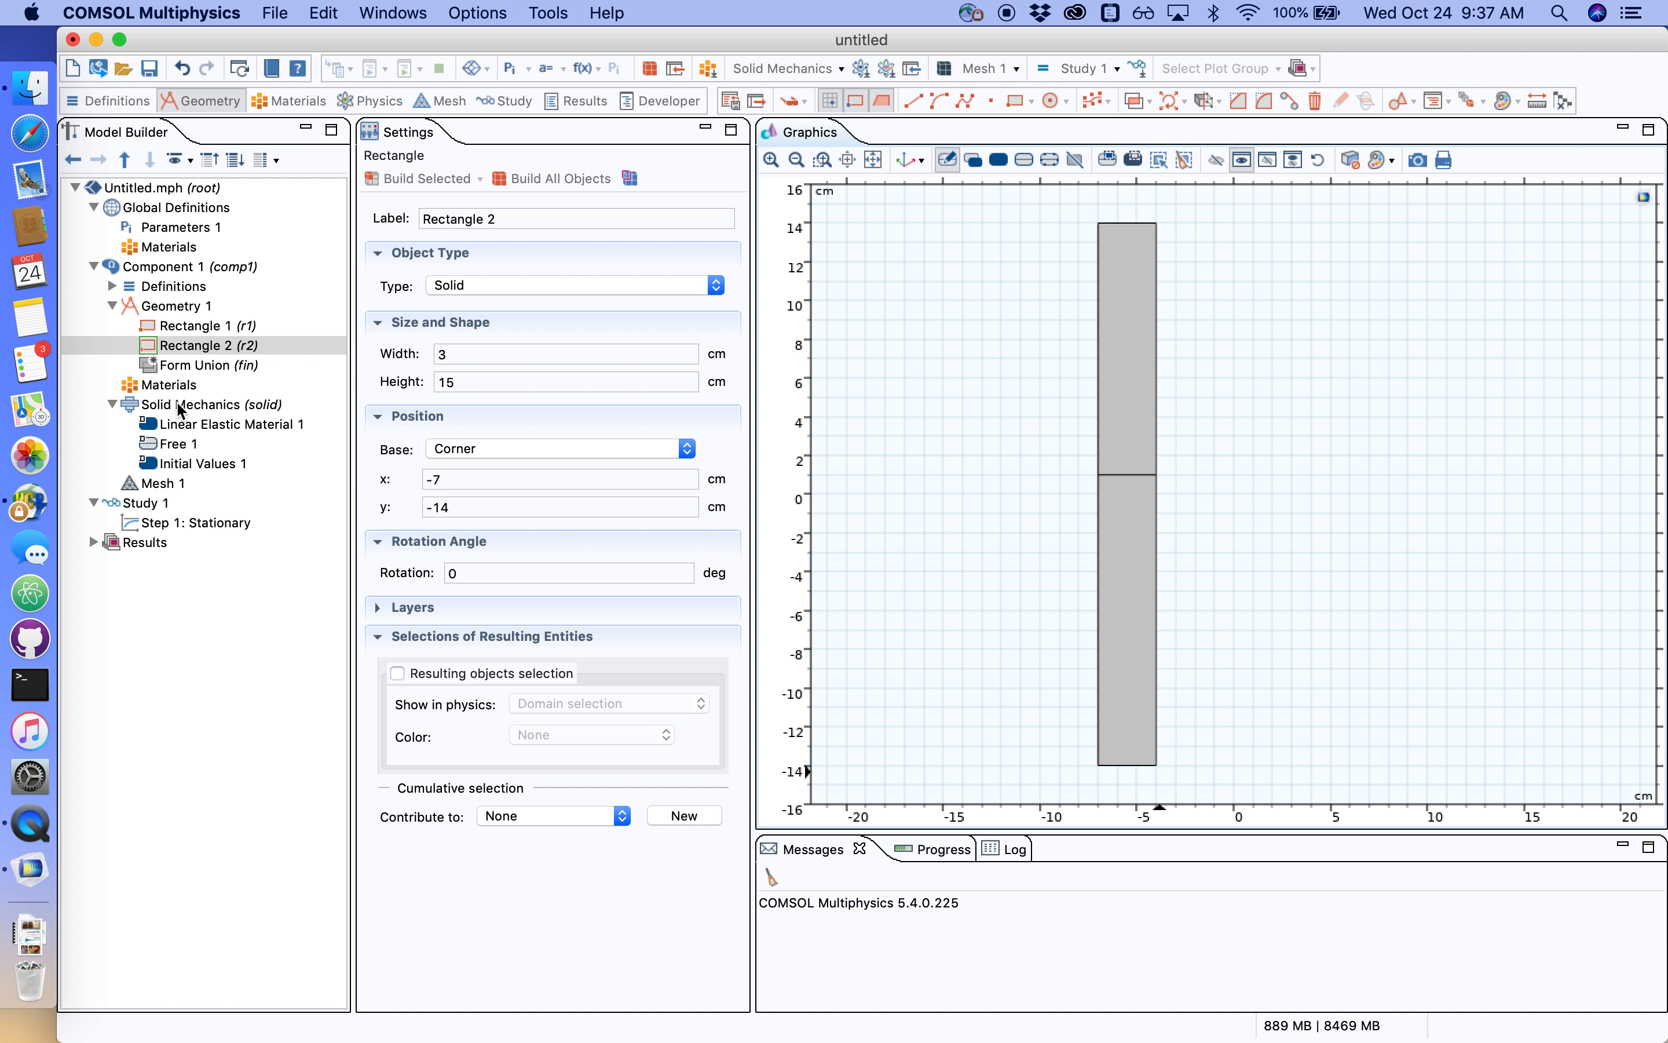
# - Add a blank material to the component for both rectangle domains
pyautogui.click(160, 388)
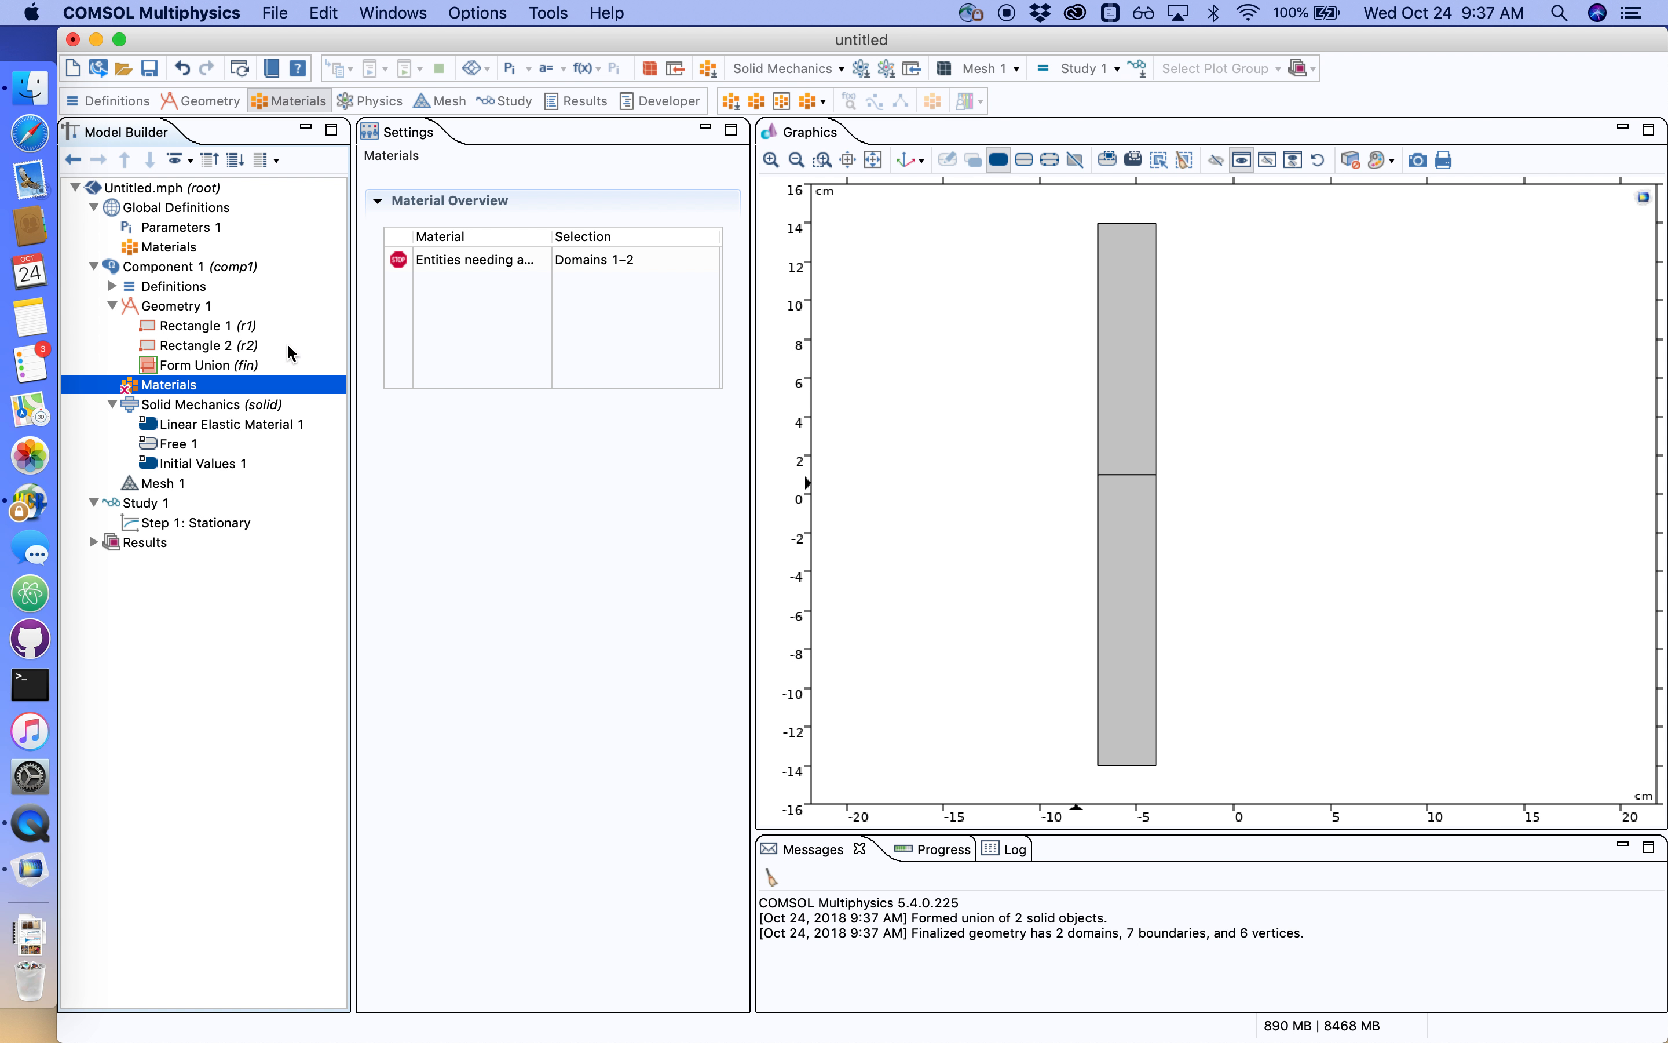
pyautogui.rightClick(171, 393)
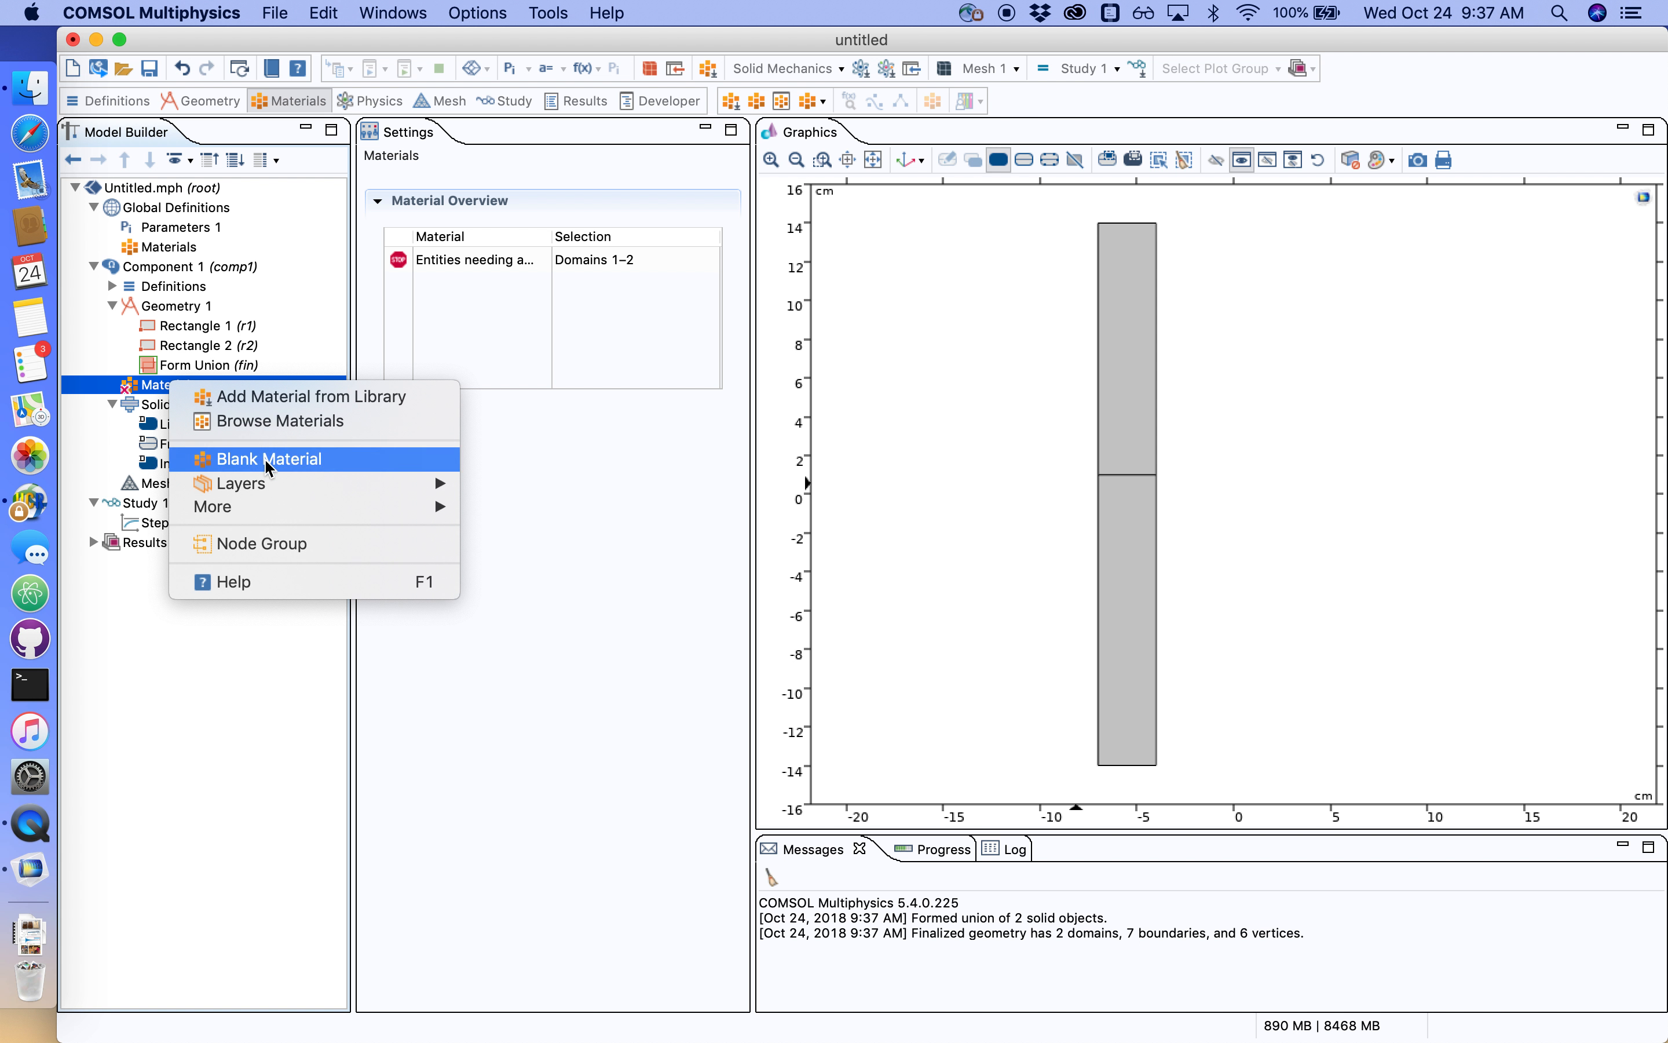
pyautogui.click(301, 460)
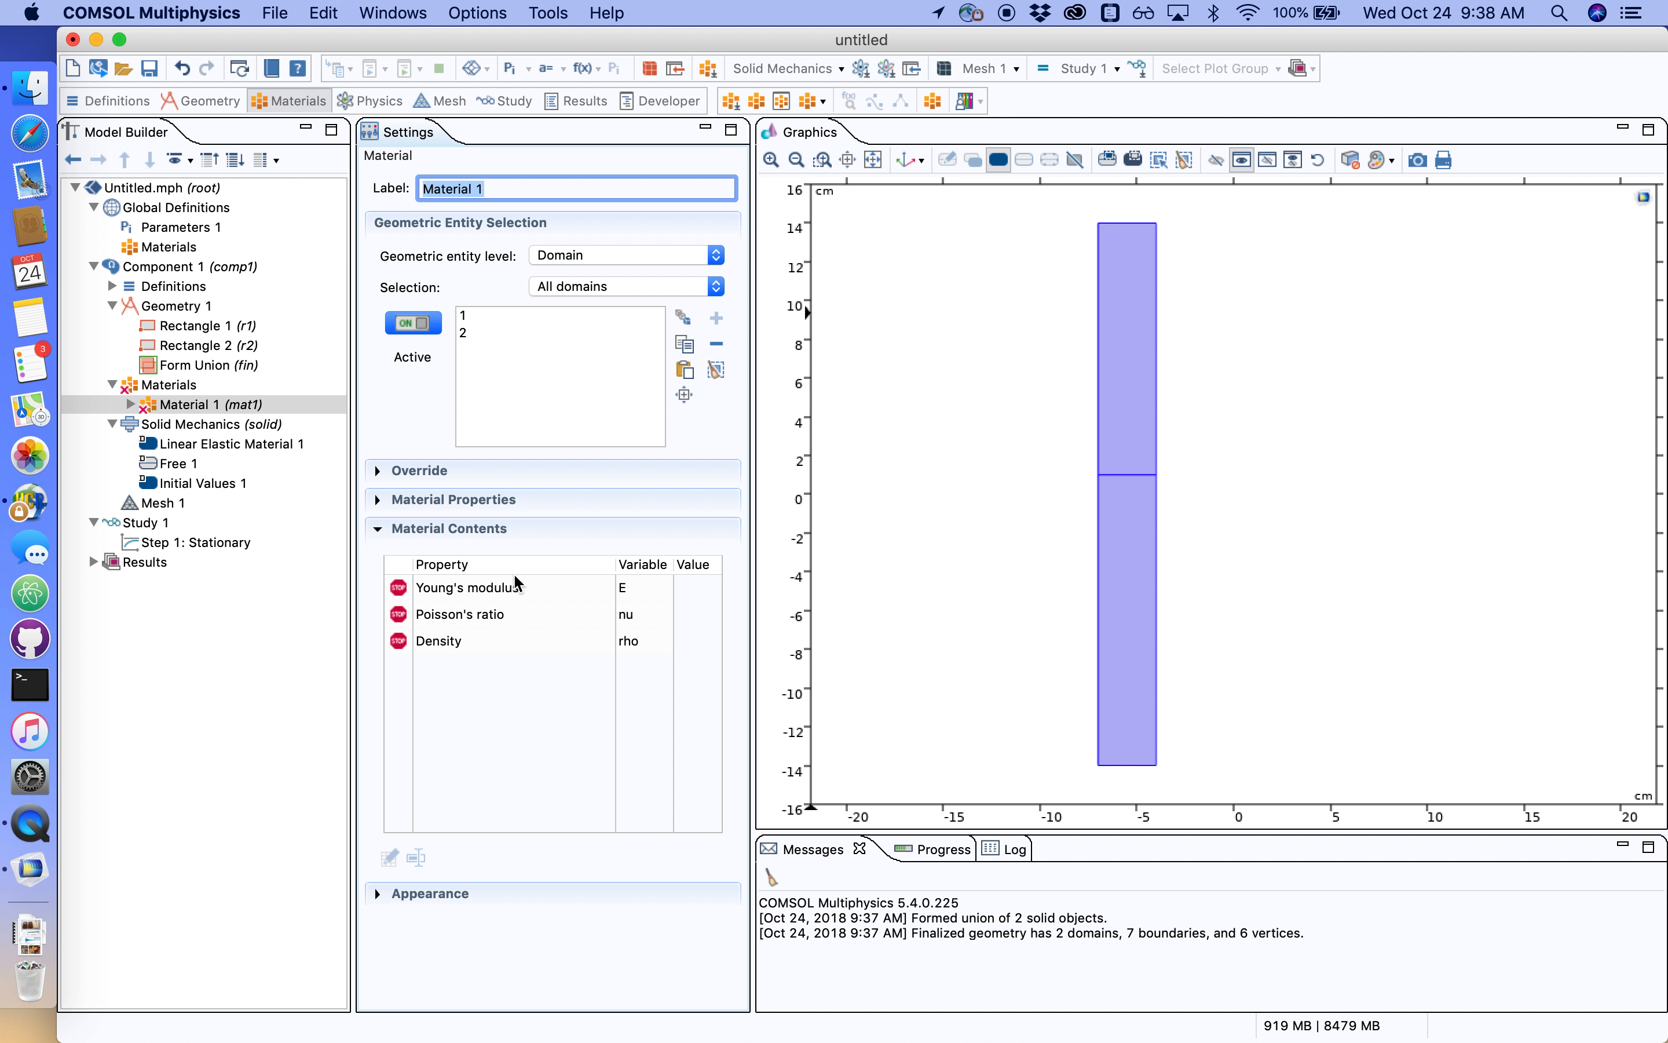
# - Set the blank material's Young's modulus to 100000000 Pa
pyautogui.hscroll(3, 515, 585)
pyautogui.hscroll(2, 519, 585)
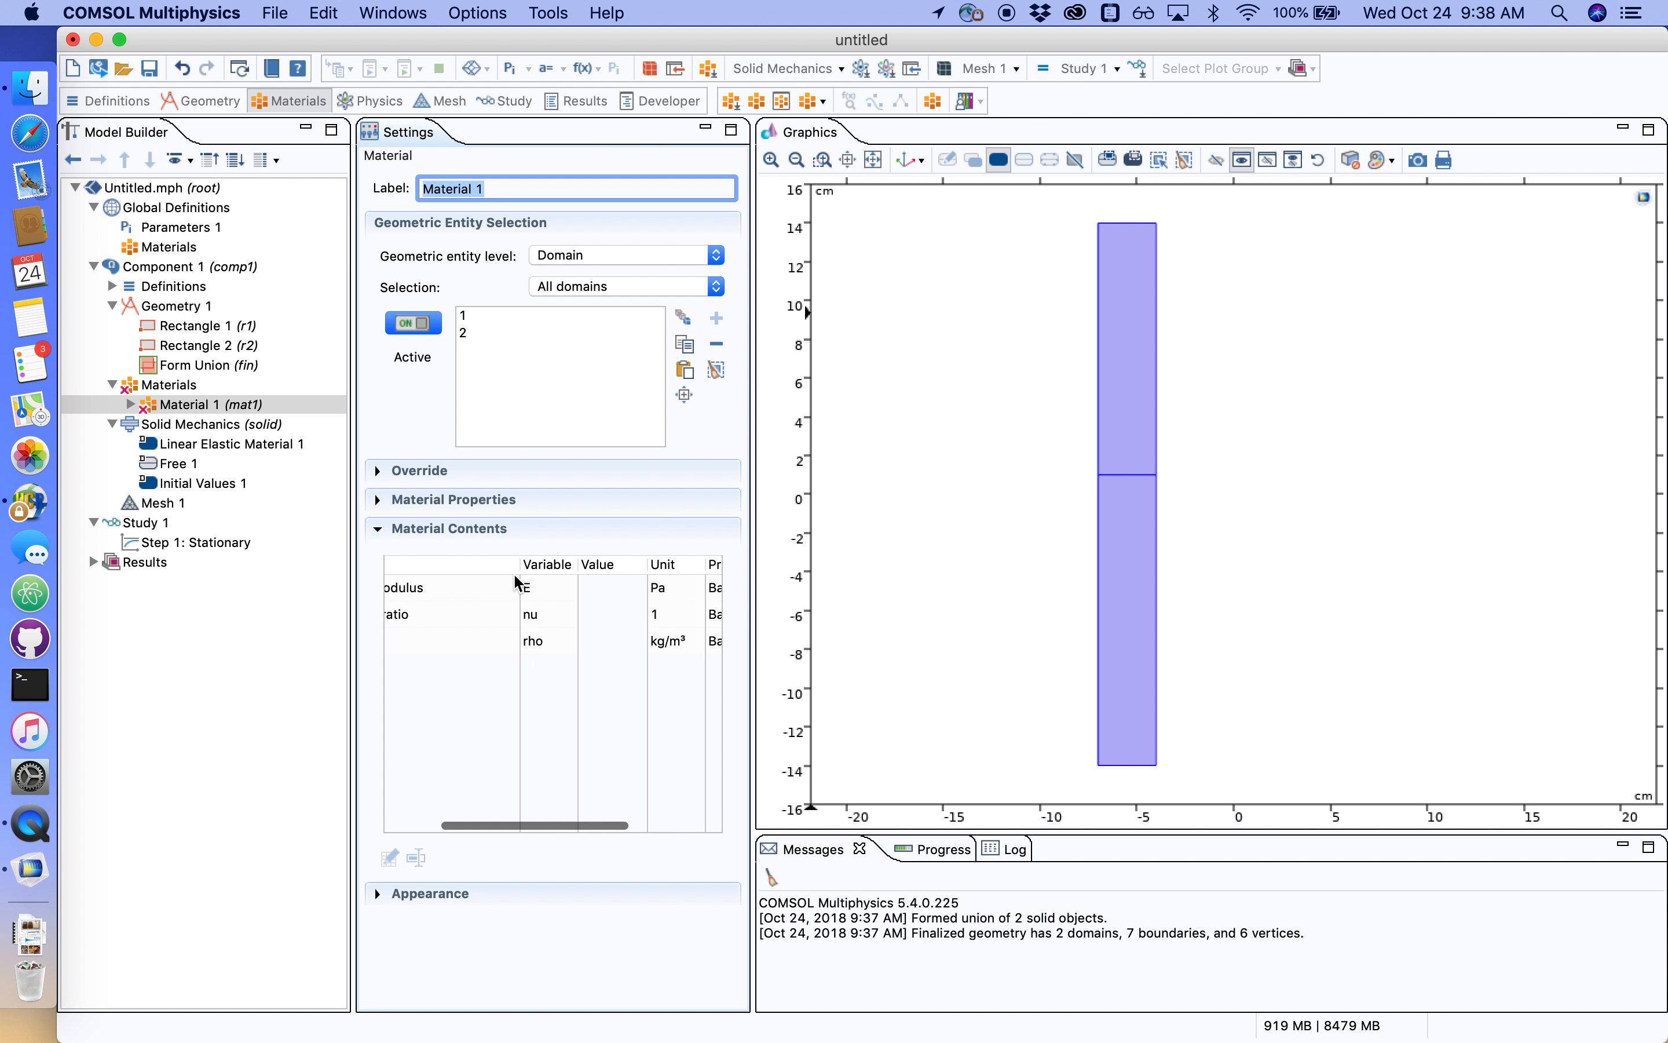
pyautogui.click(610, 593)
pyautogui.click(605, 589)
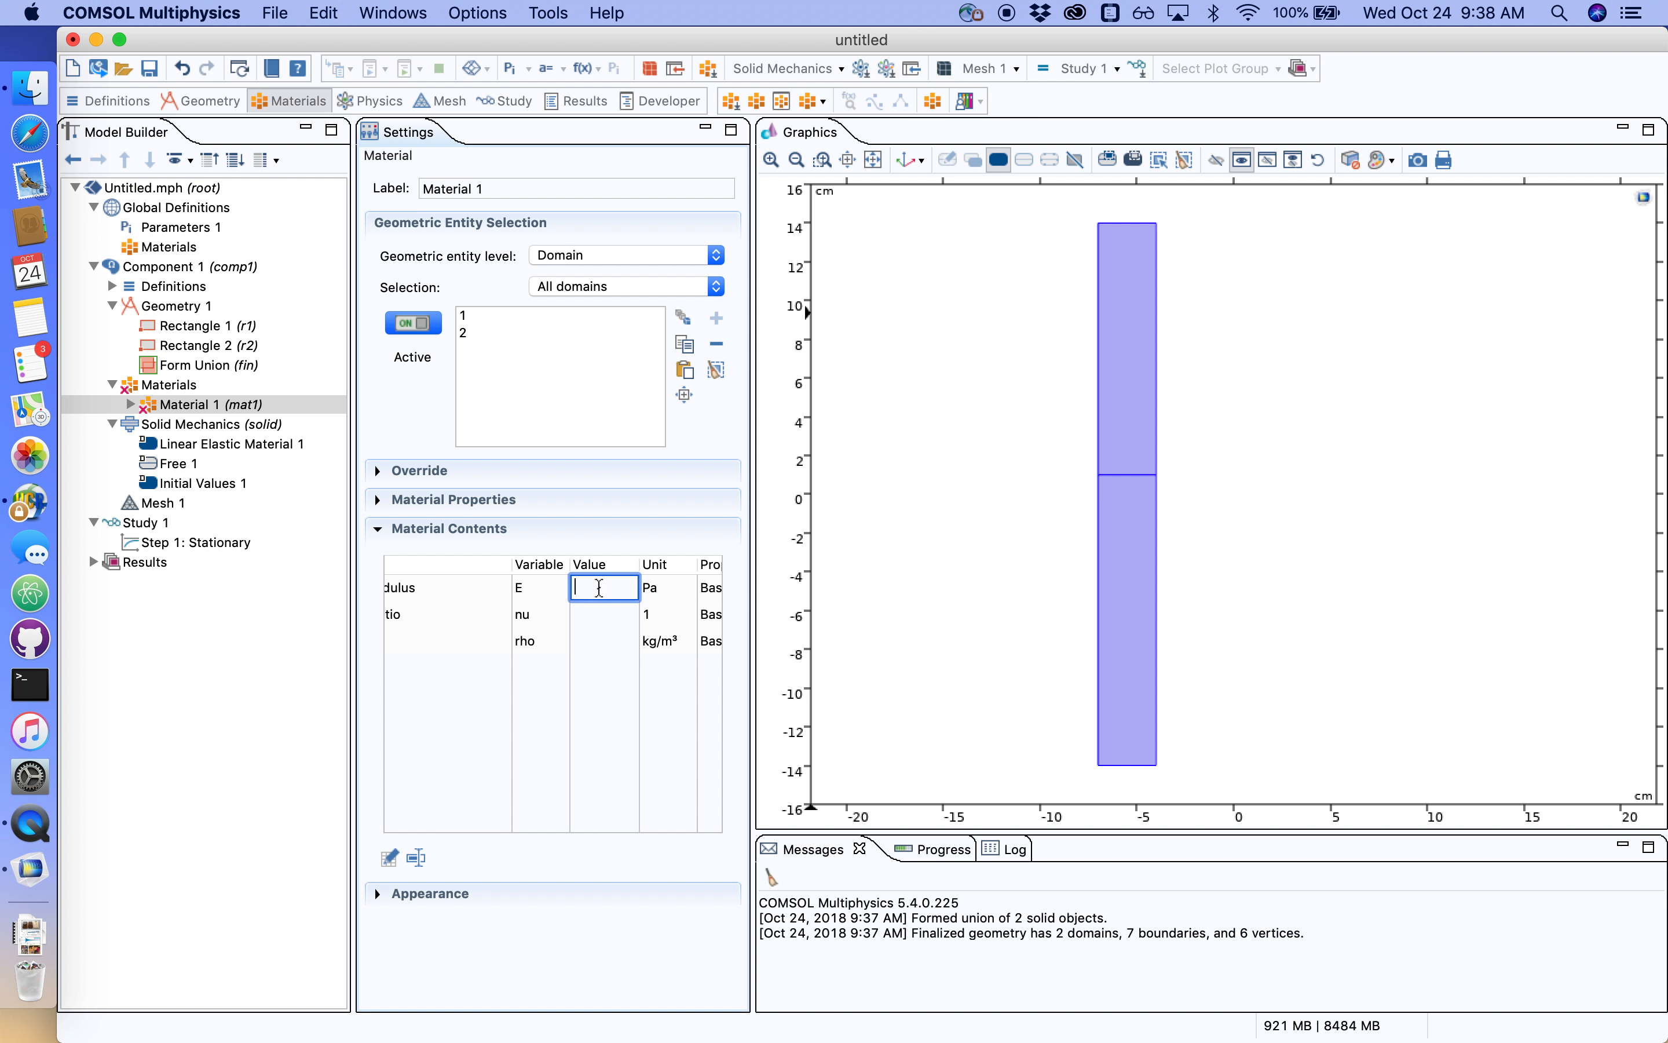
pyautogui.write('10')
pyautogui.write('00')
pyautogui.write('0000')
pyautogui.write('0')
pyautogui.click(606, 615)
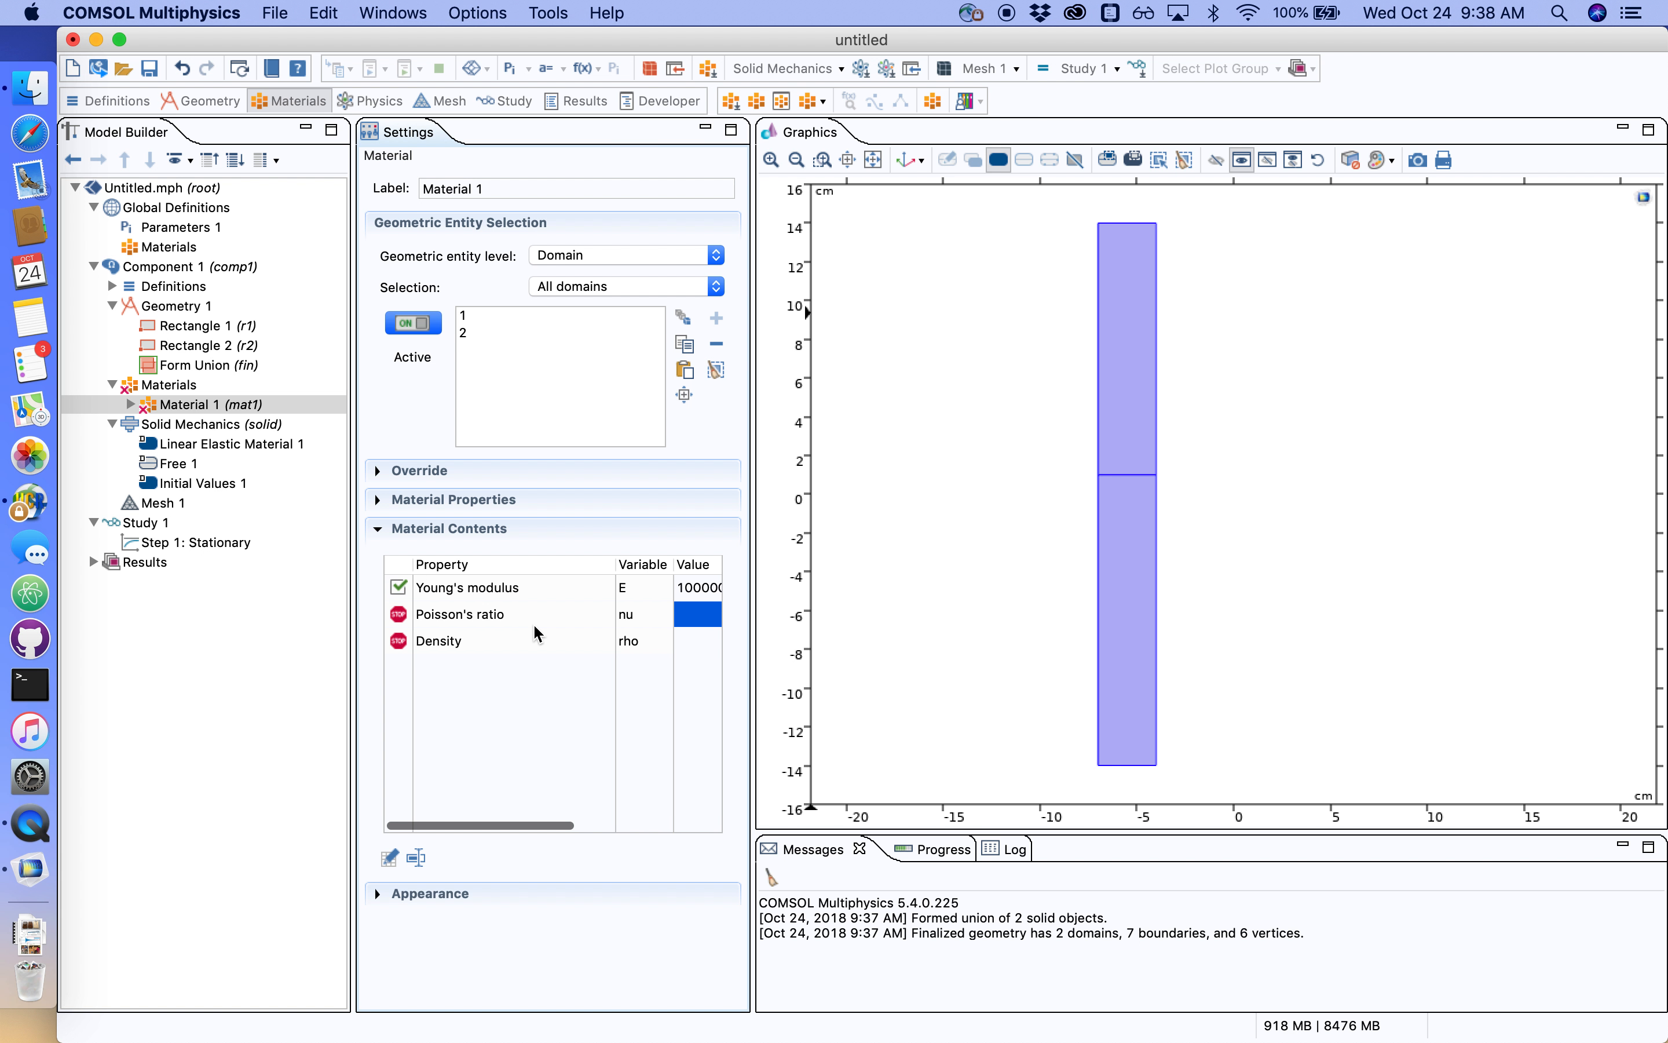
# - Set the material's Poisson's ratio to 0.3 and its density to 3050 kg/m³
pyautogui.hscroll(2, 538, 633)
pyautogui.doubleClick(631, 609)
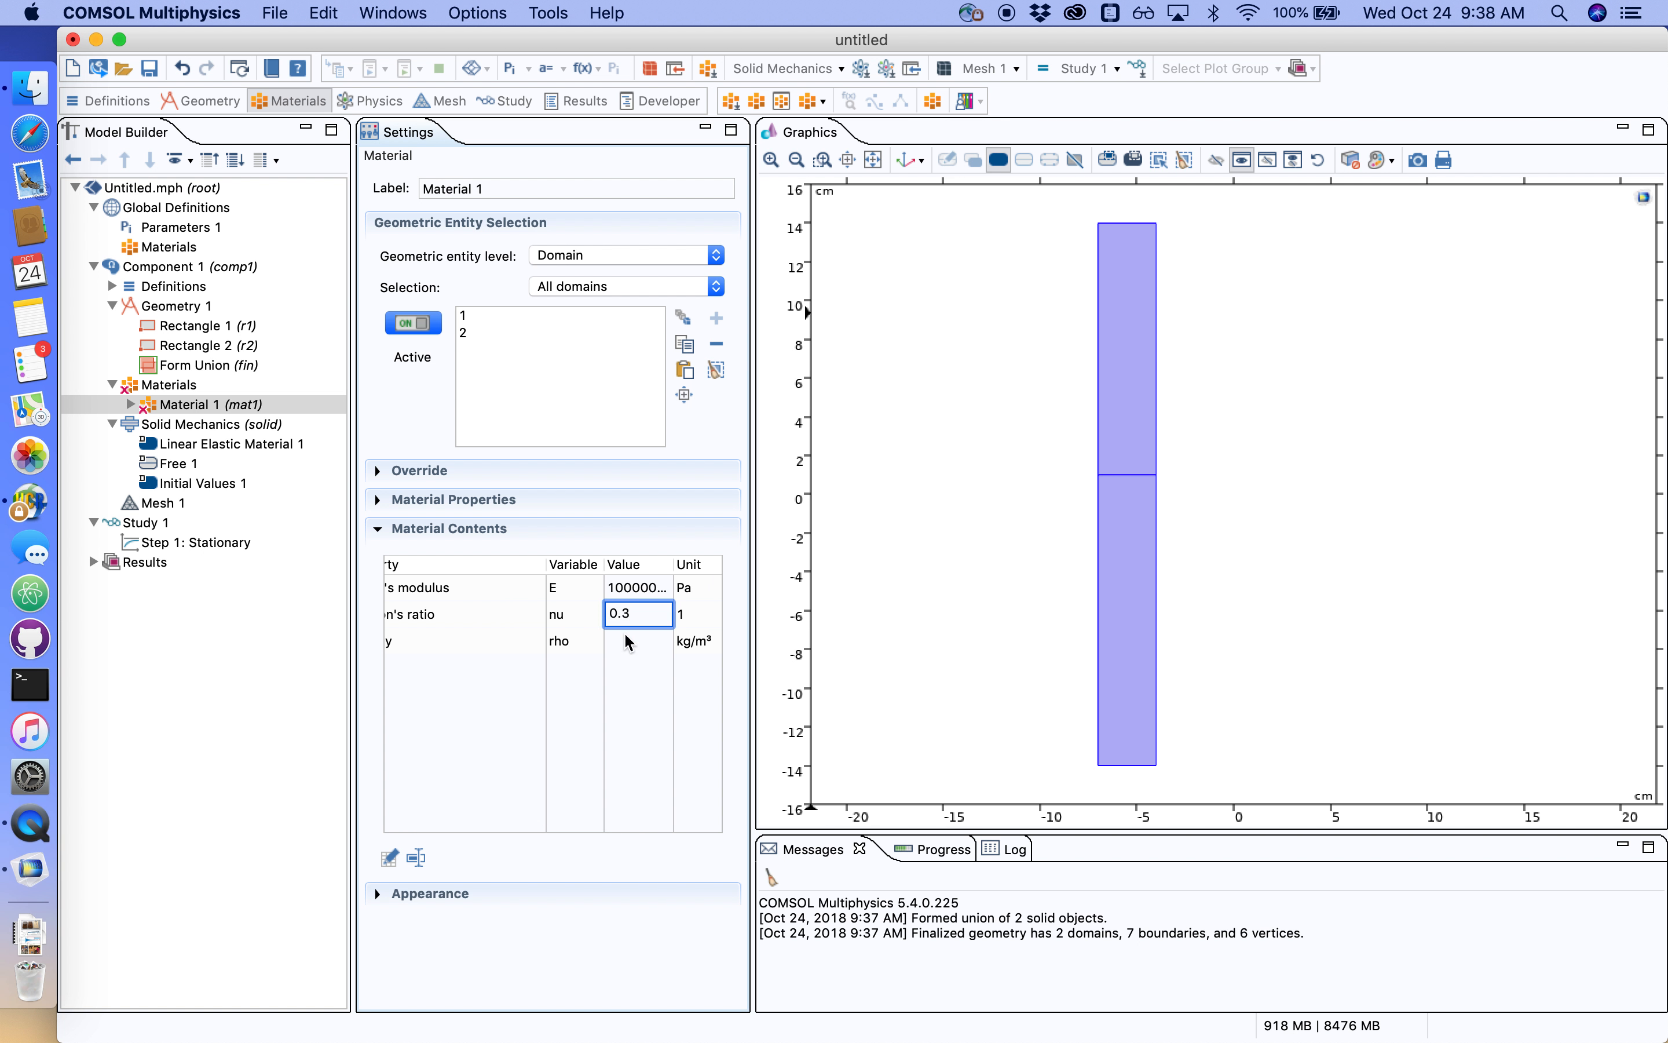
pyautogui.hscroll(-1, 627, 645)
pyautogui.doubleClick(667, 641)
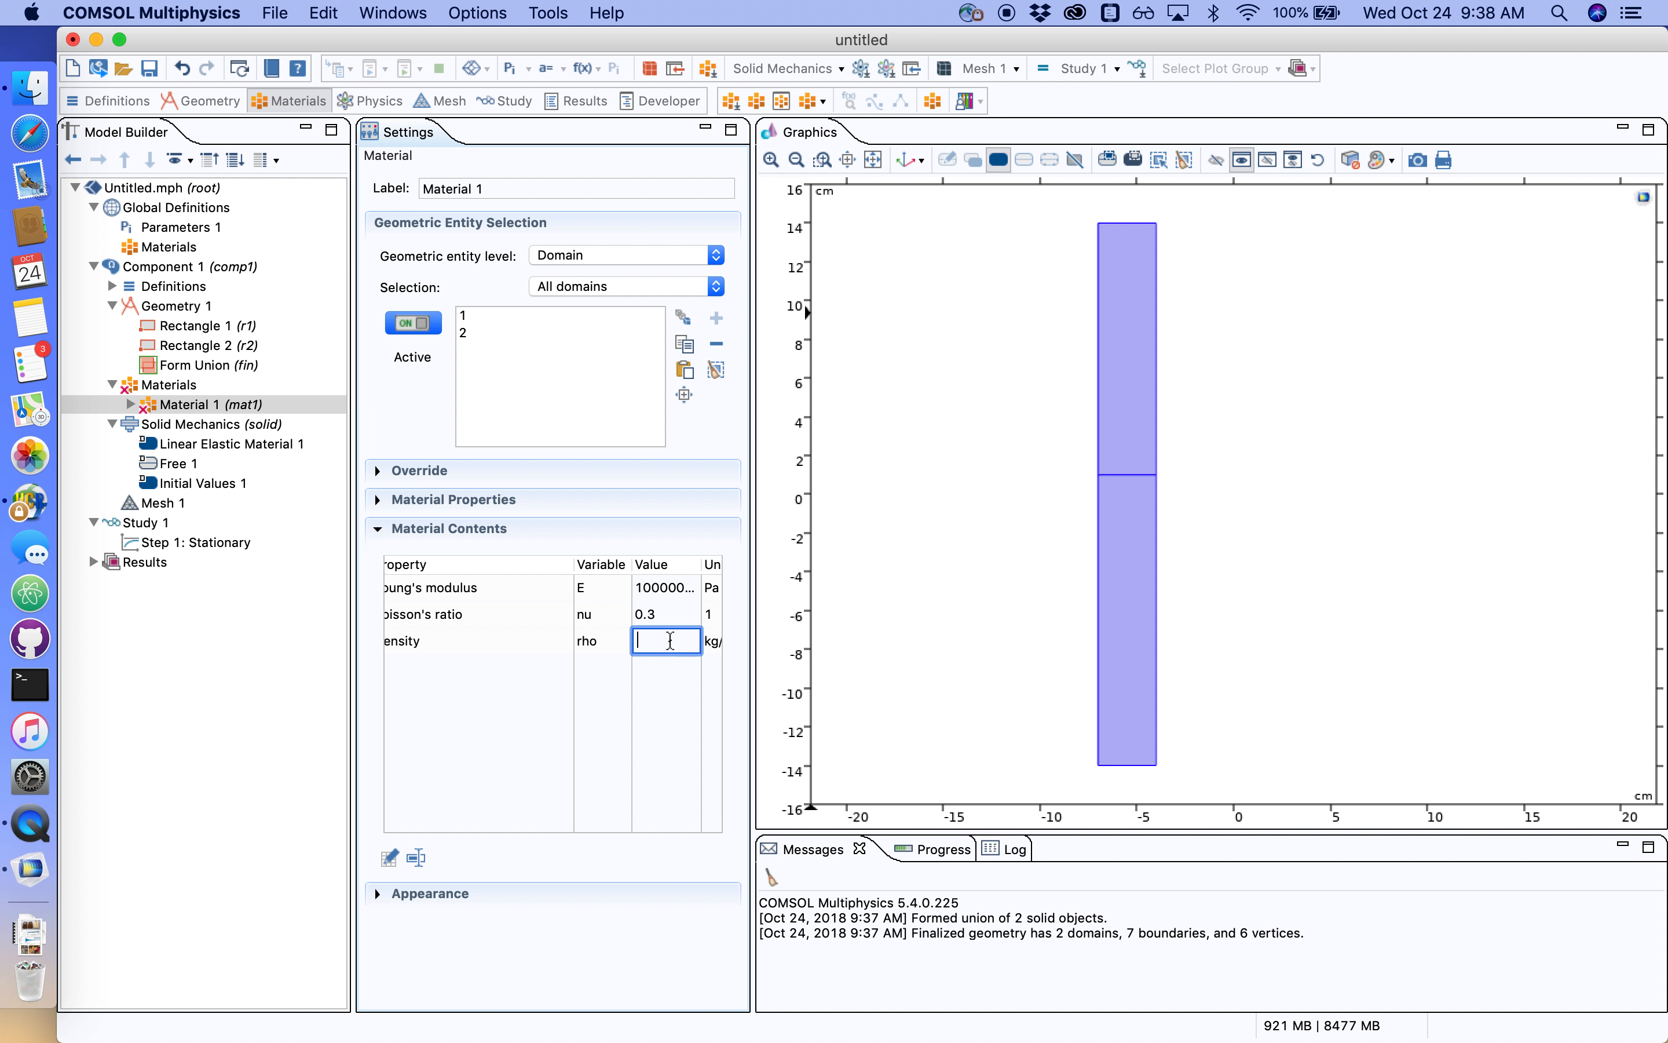
pyautogui.write('3050')
pyautogui.hscroll(2, 704, 648)
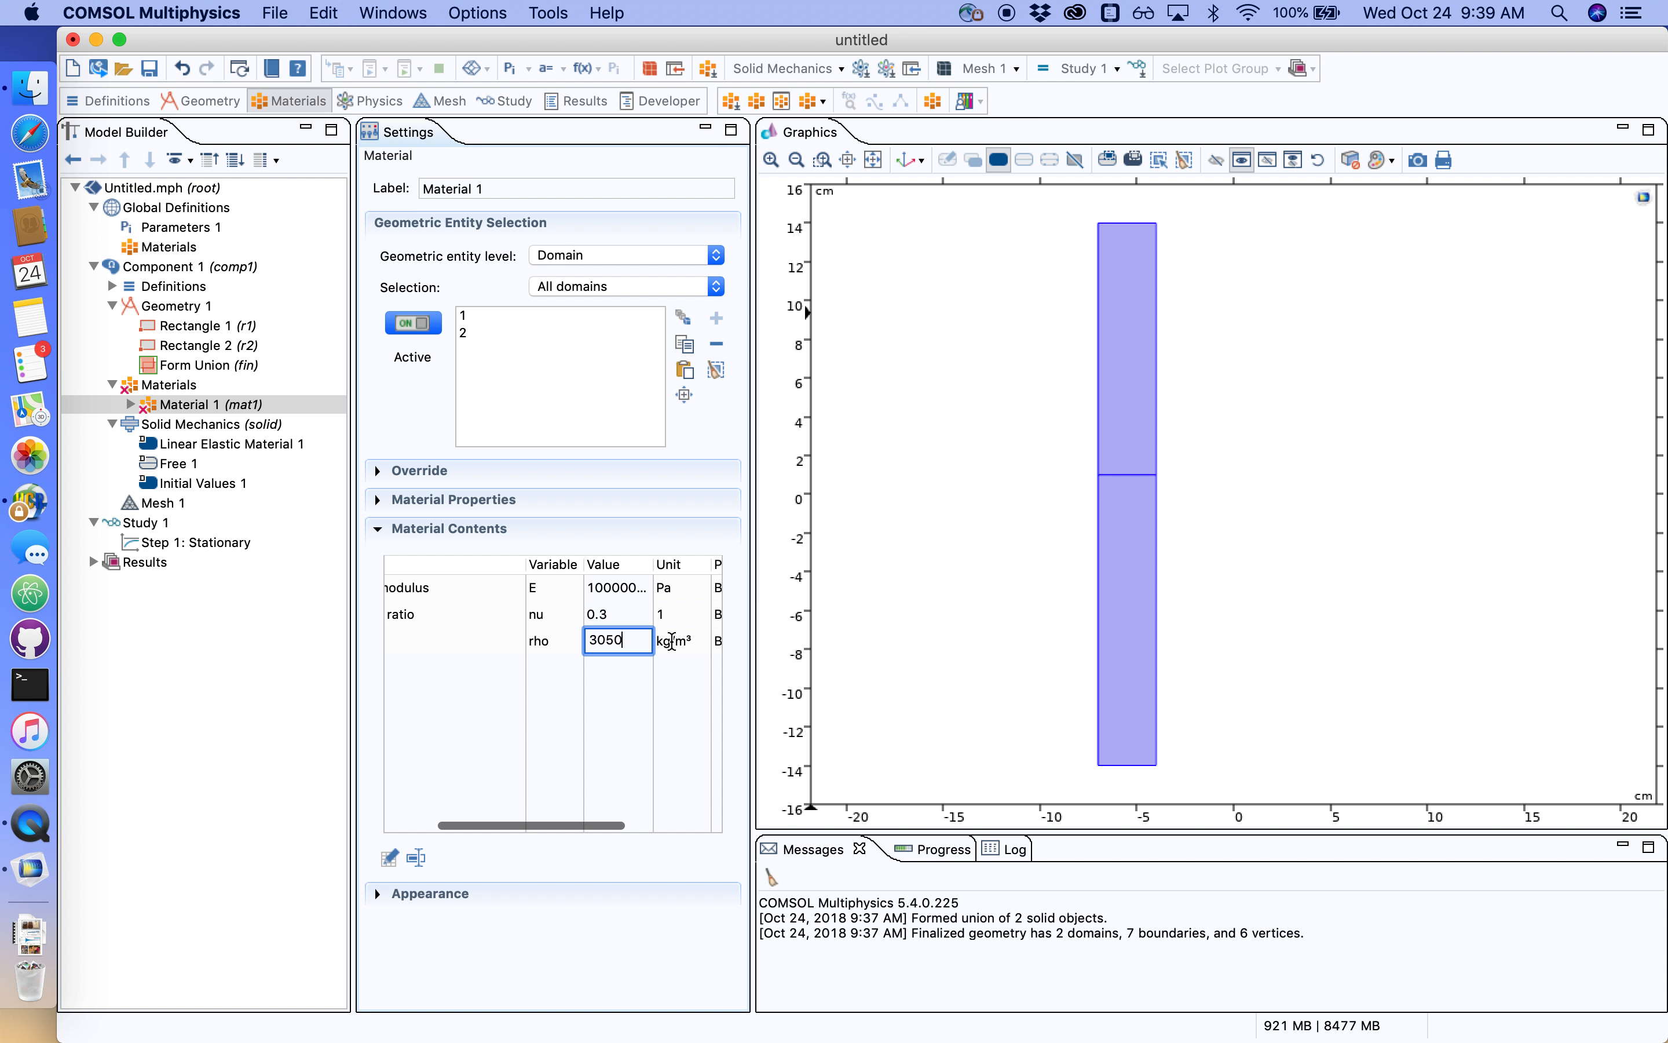
pyautogui.click(638, 619)
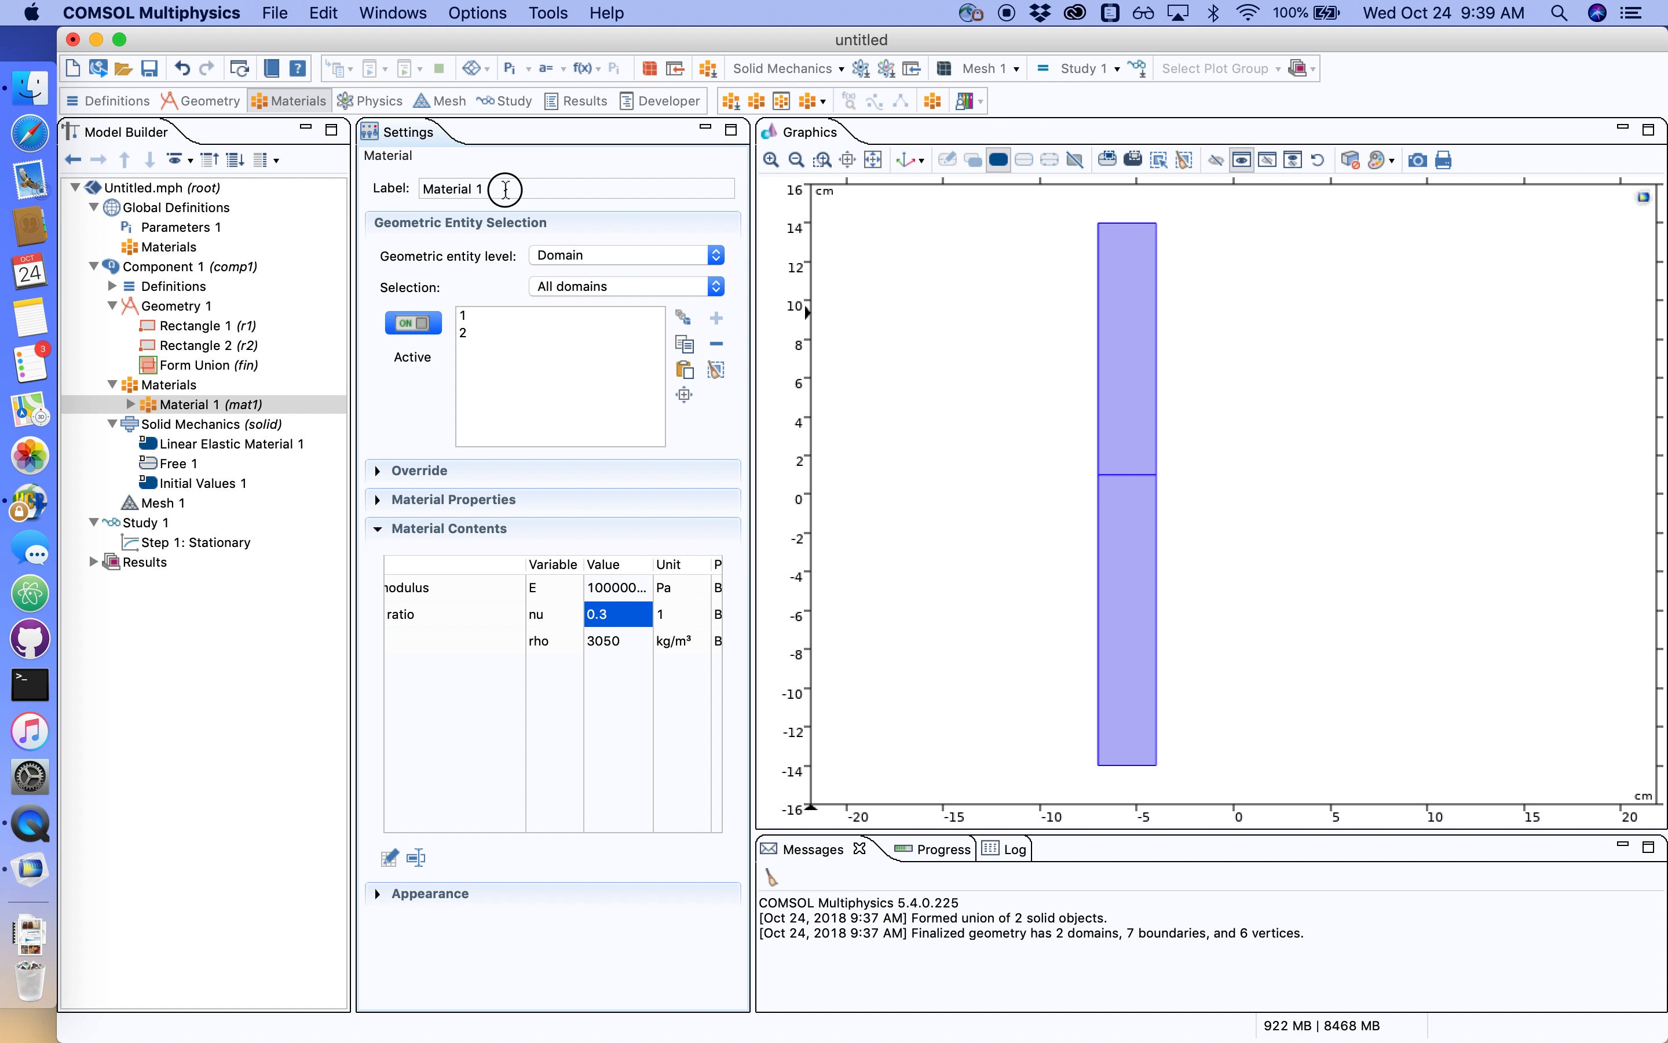
# - Rename the material's label as Bone
pyautogui.moveTo(510, 186); pyautogui.dragTo(398, 186)
pyautogui.write('Bone')
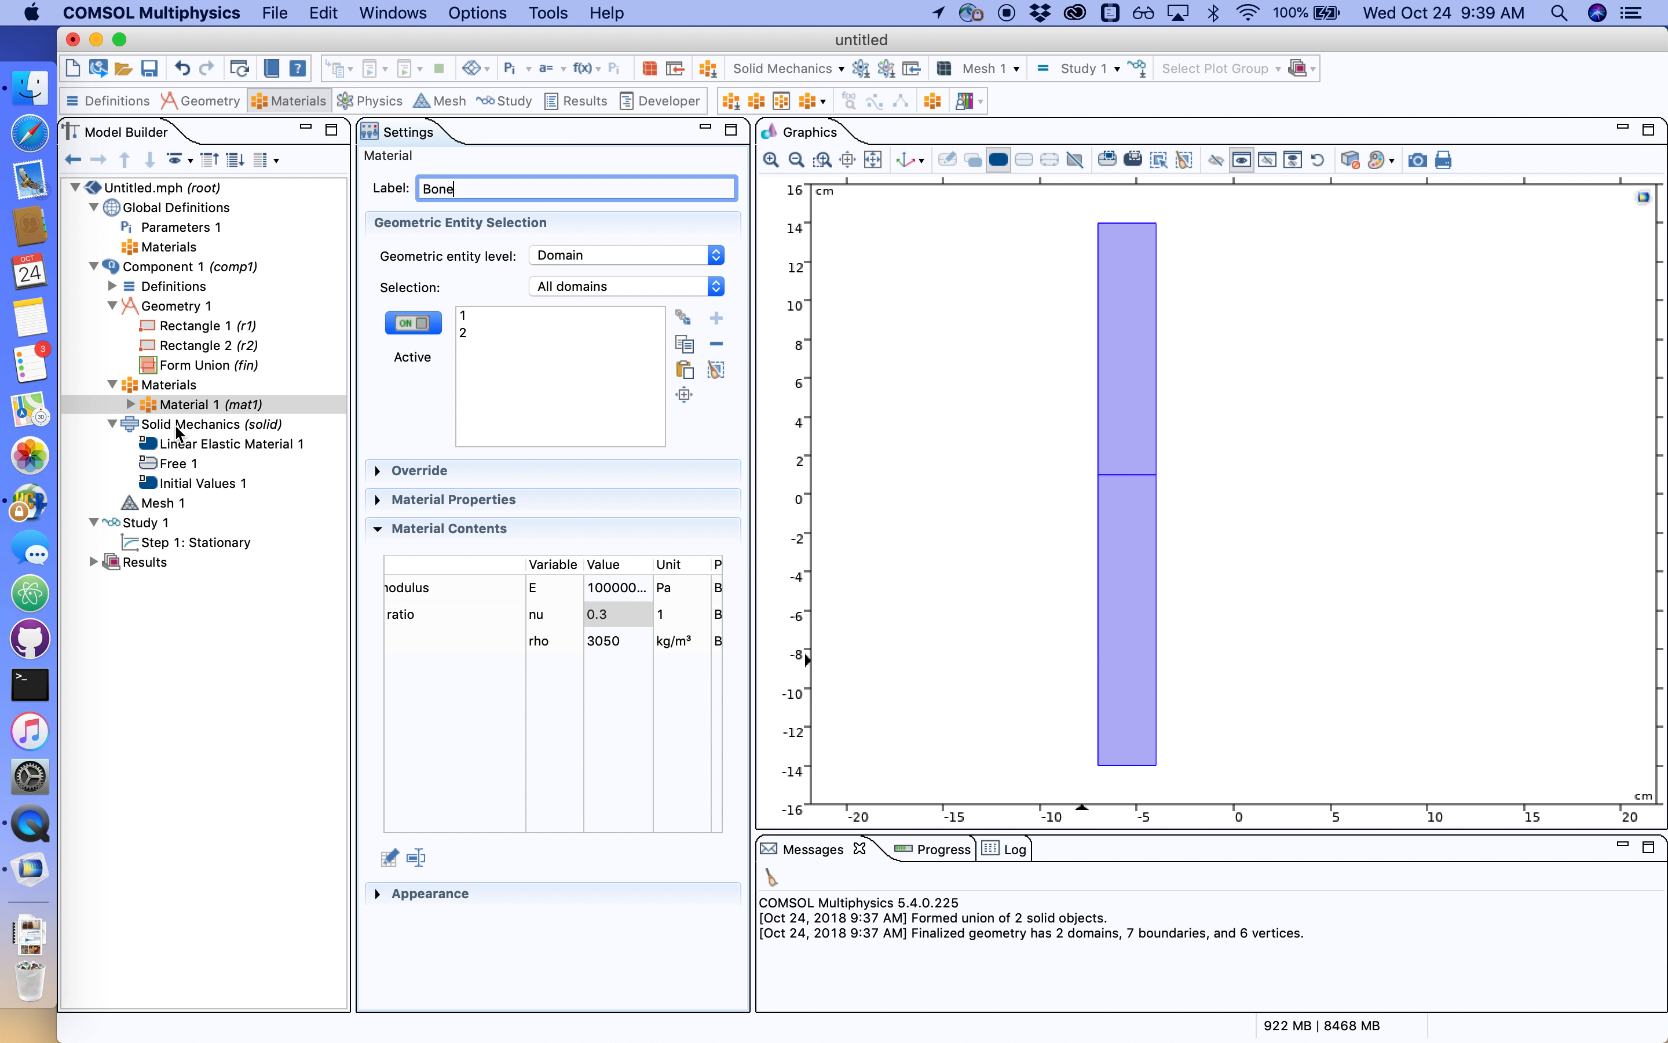
# - Review the Solid Mechanics settings and the material property sources of its linear elastic material
pyautogui.click(192, 426)
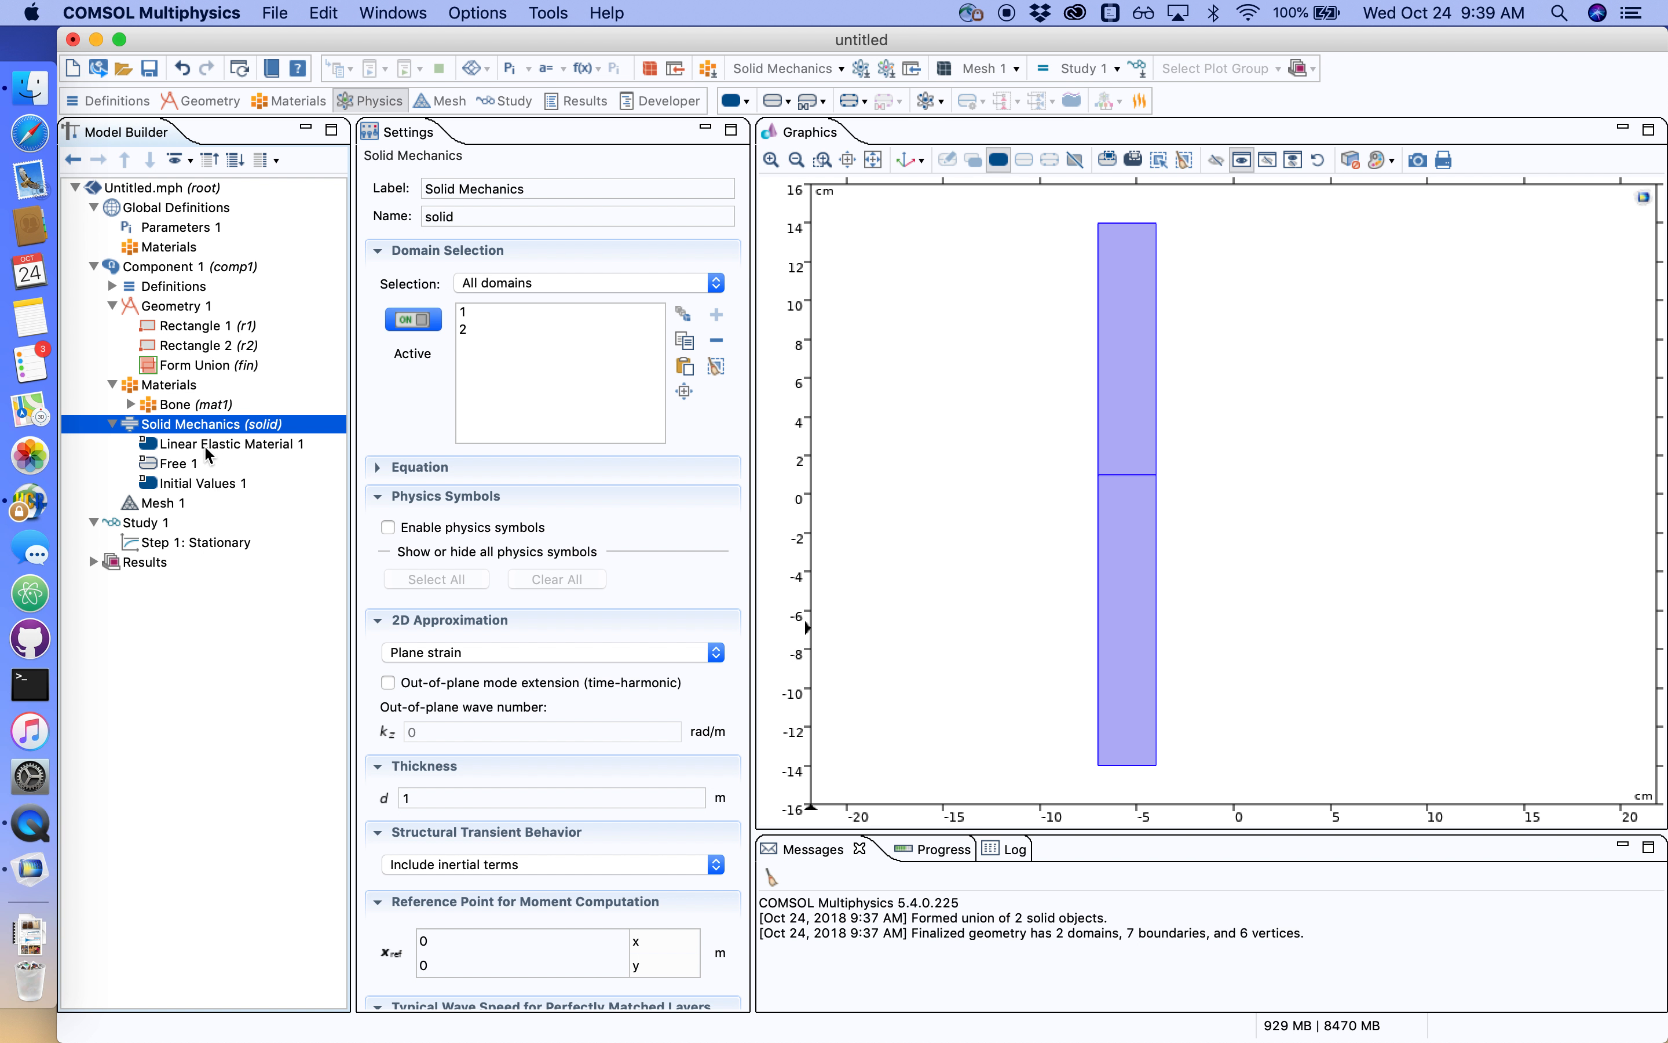
pyautogui.click(193, 445)
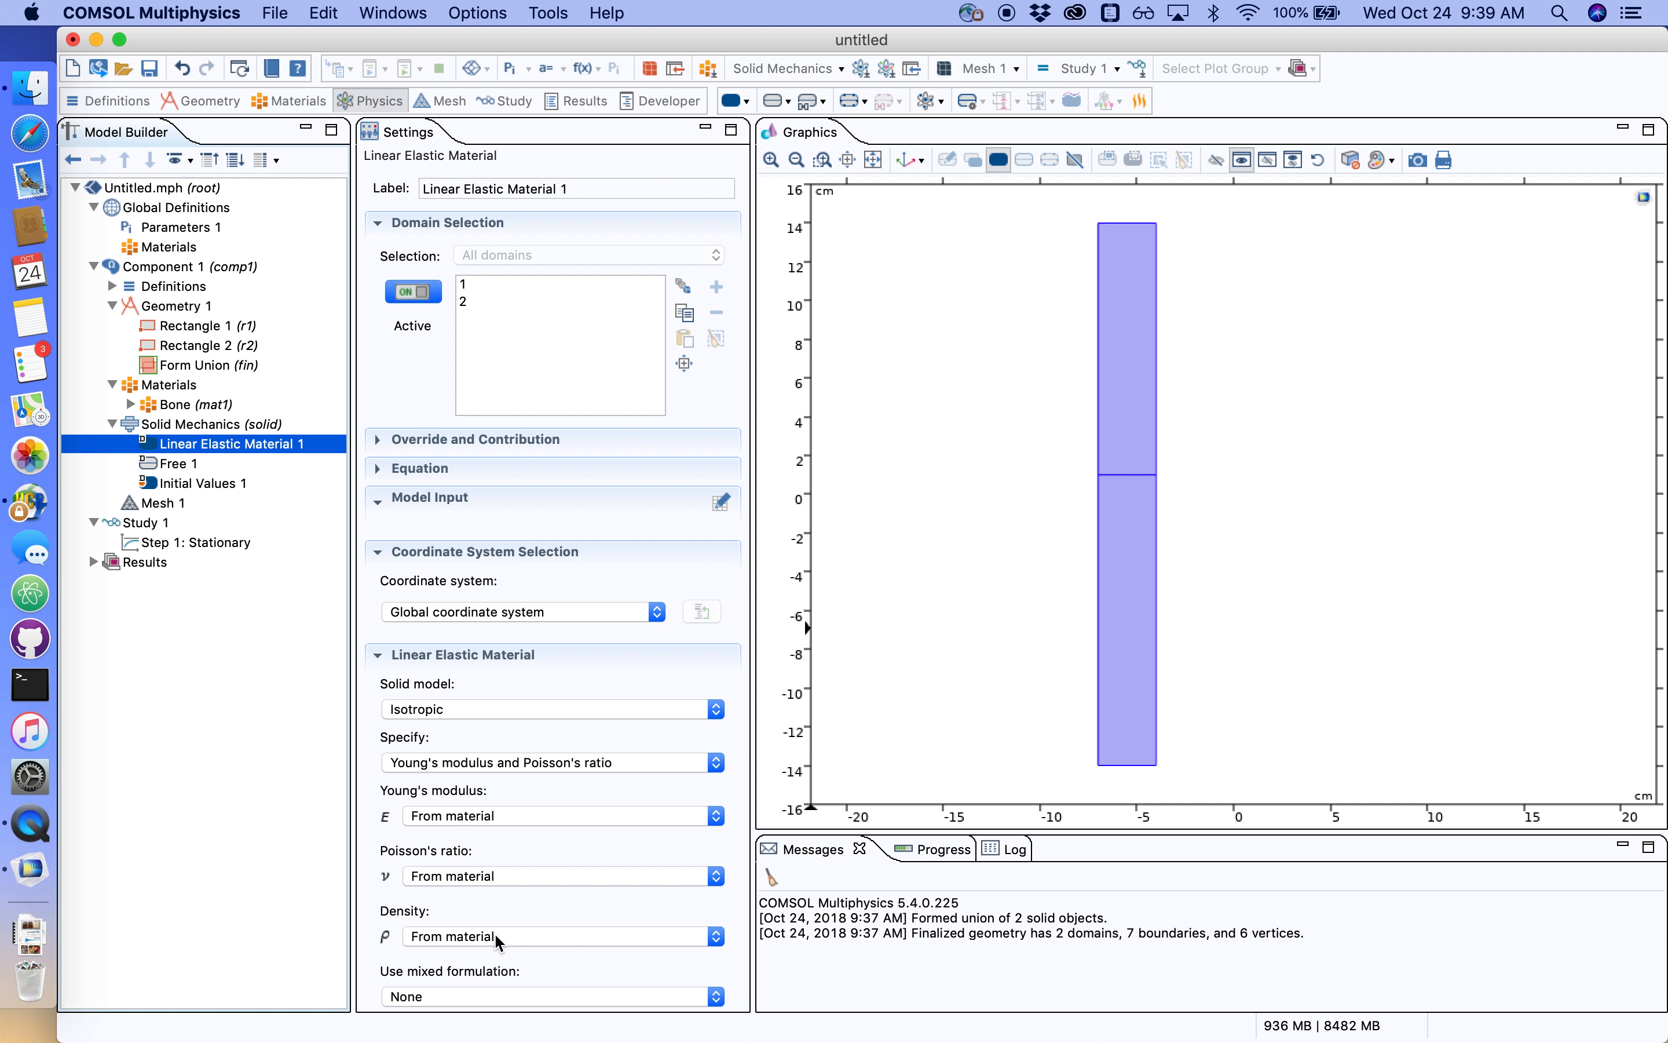
# - Review the free boundary and initial values settings of Solid Mechanics, and compute Study 1
pyautogui.click(184, 462)
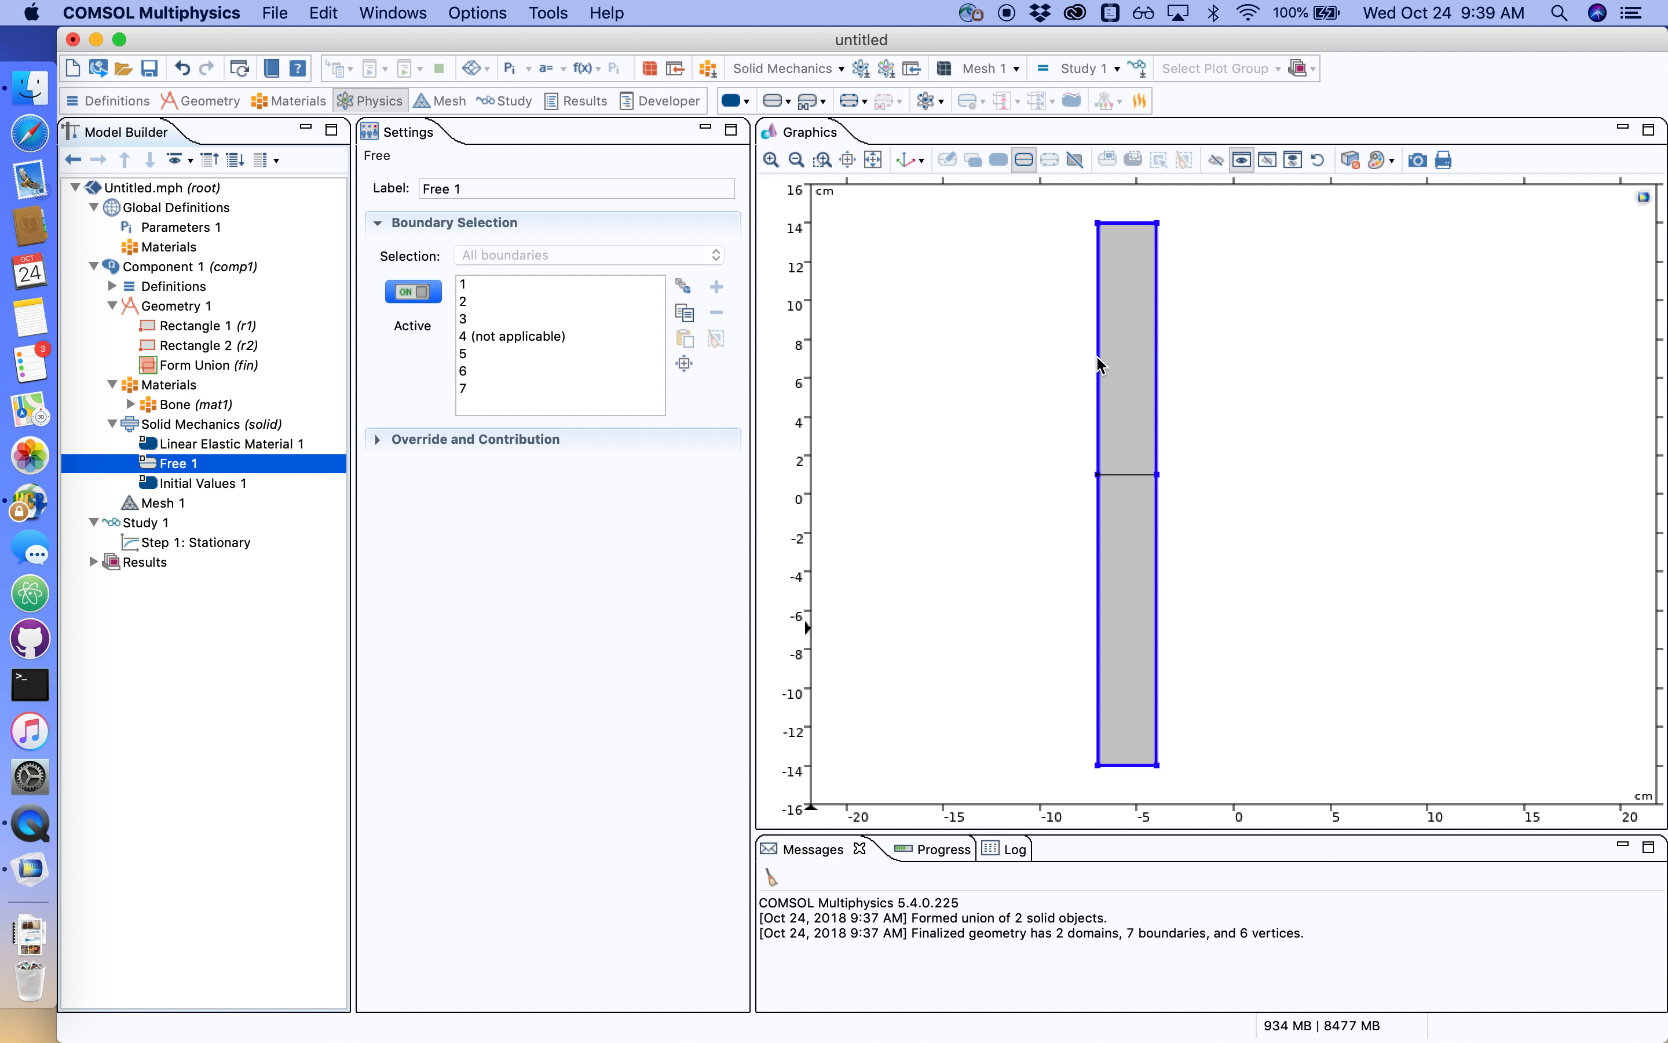
pyautogui.click(223, 483)
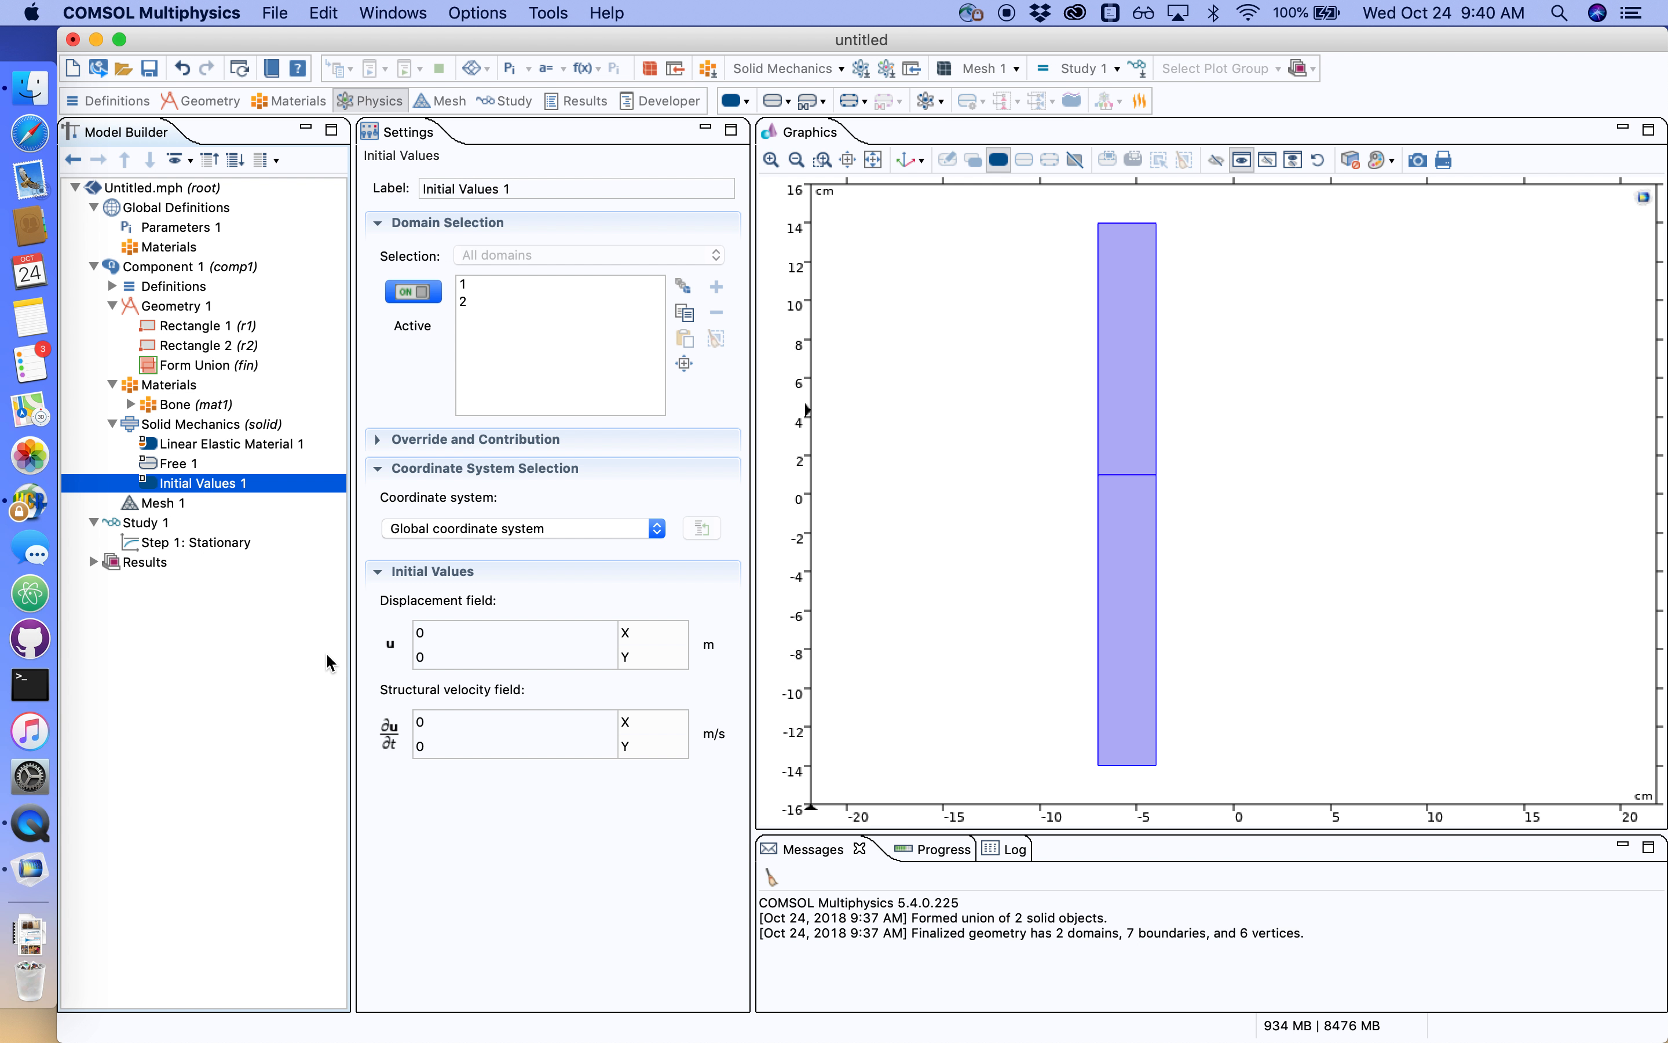
pyautogui.click(141, 523)
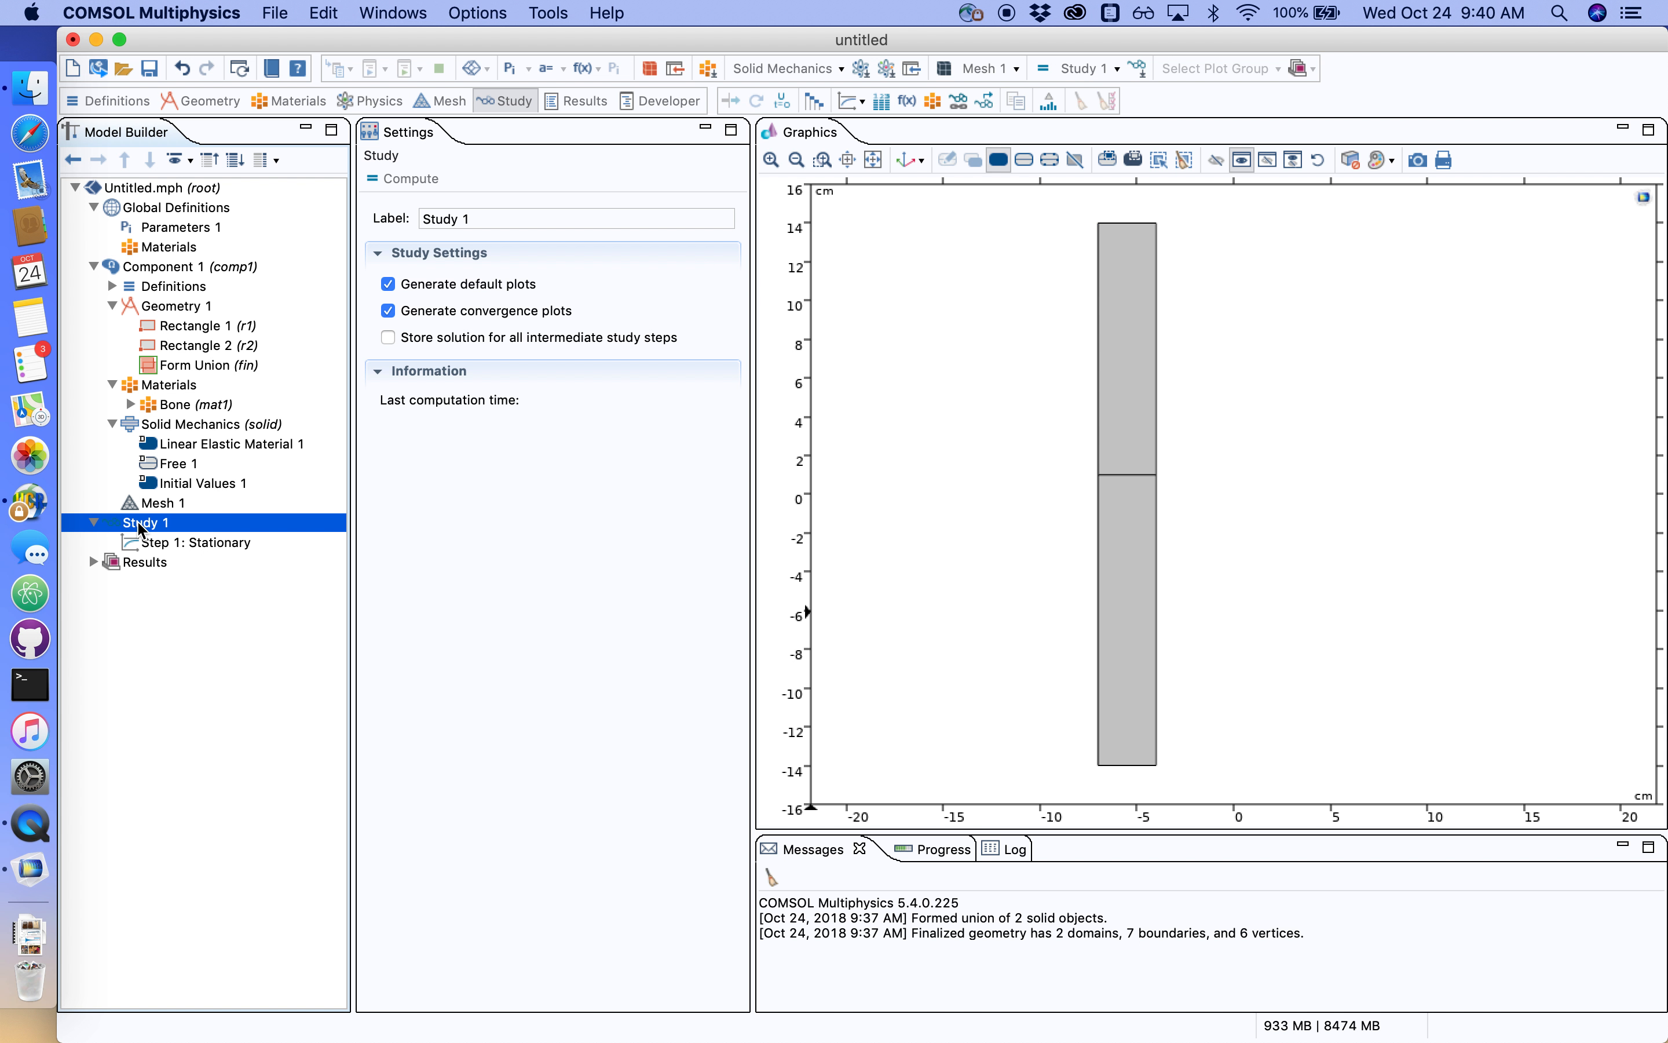
pyautogui.rightClick(141, 528)
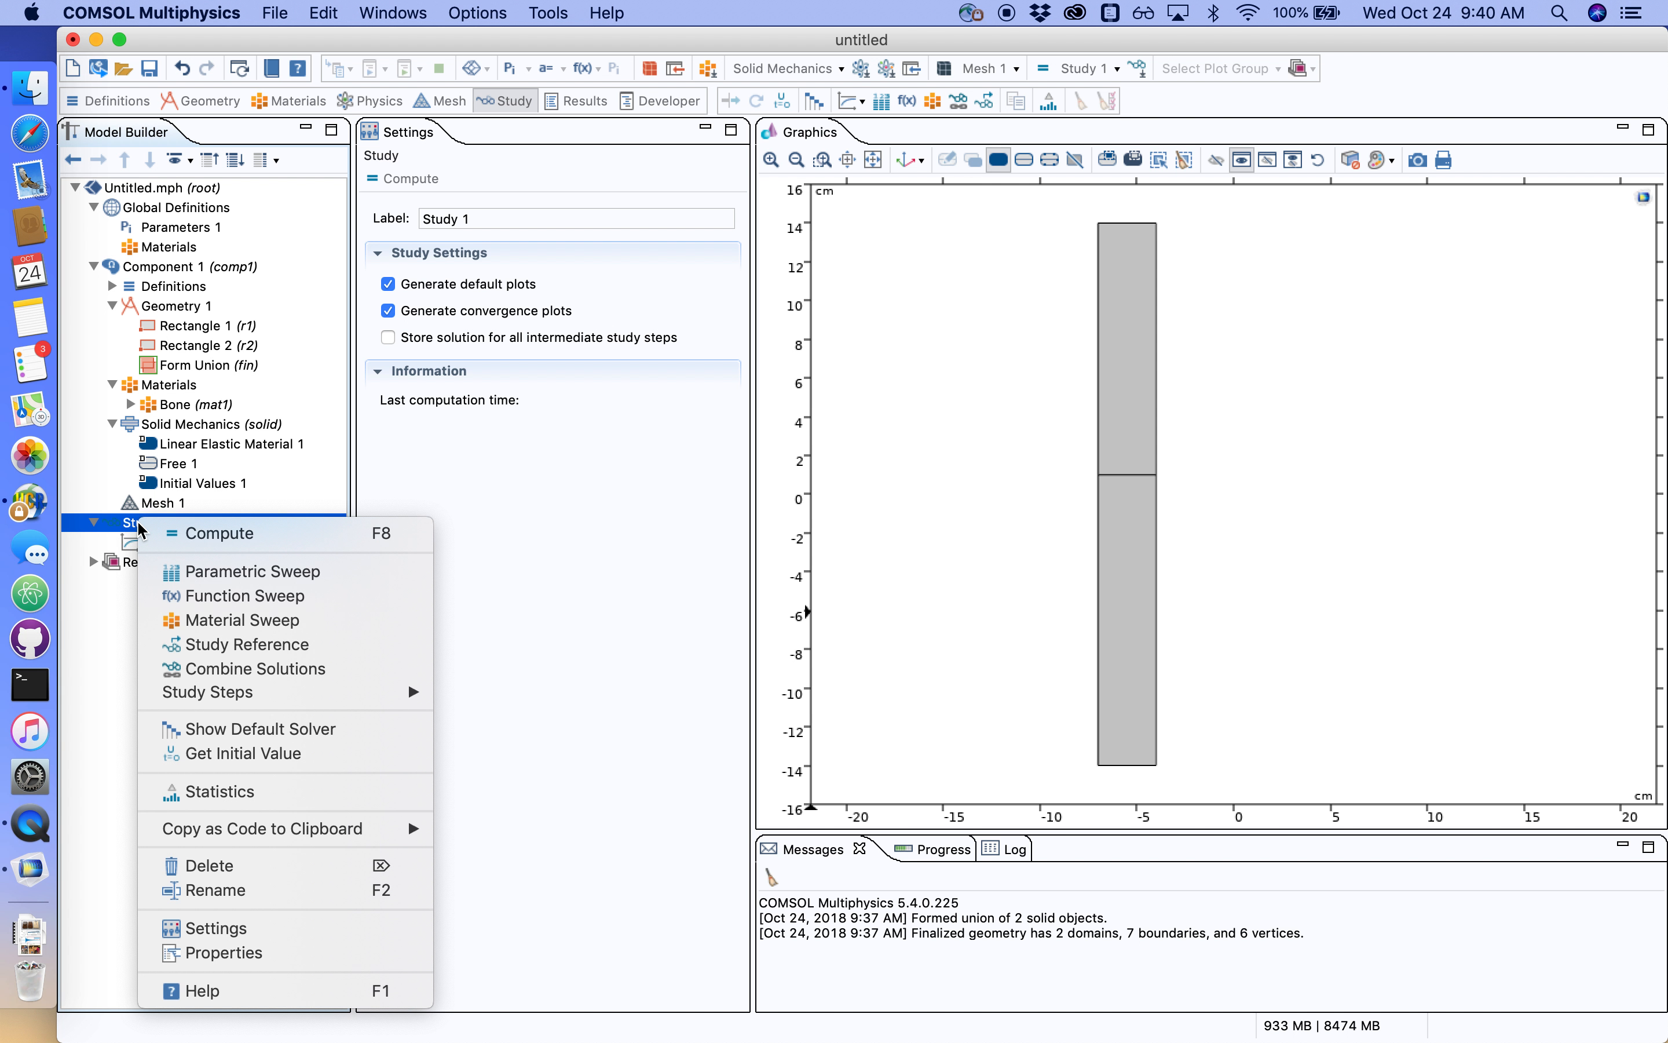
pyautogui.click(196, 536)
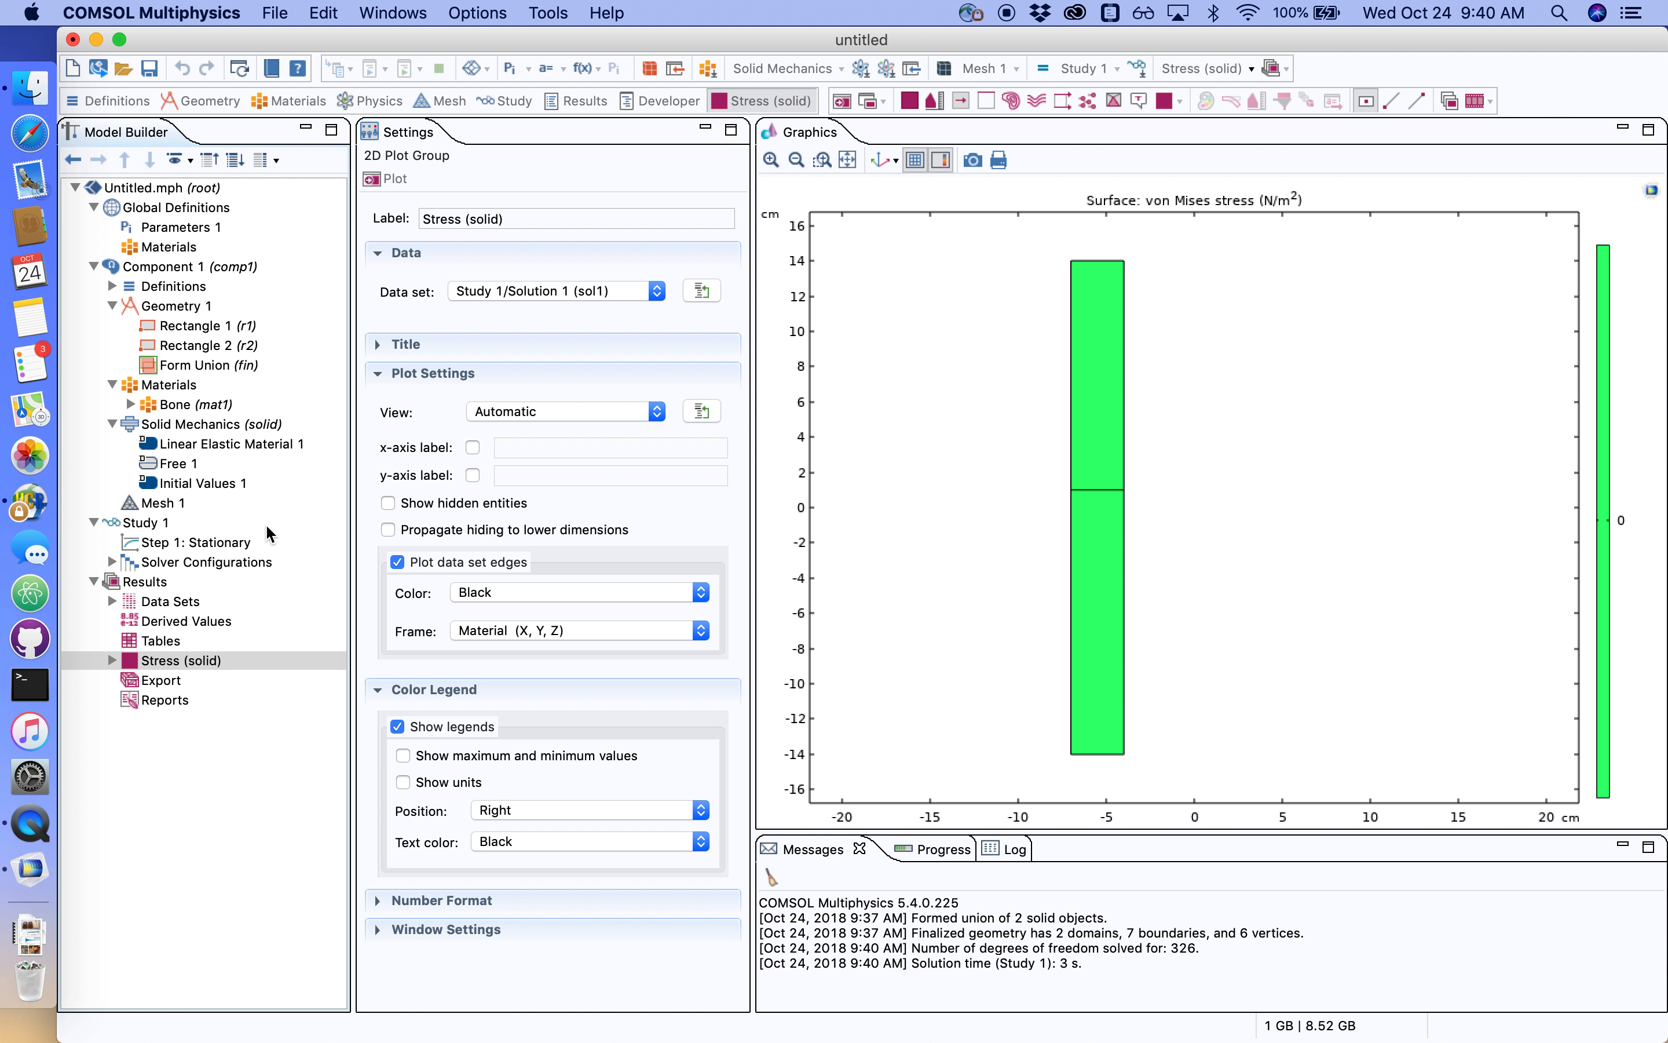
# - Add a boundary load to Solid Mechanics on the left edge of the upper rectangle
pyautogui.click(160, 426)
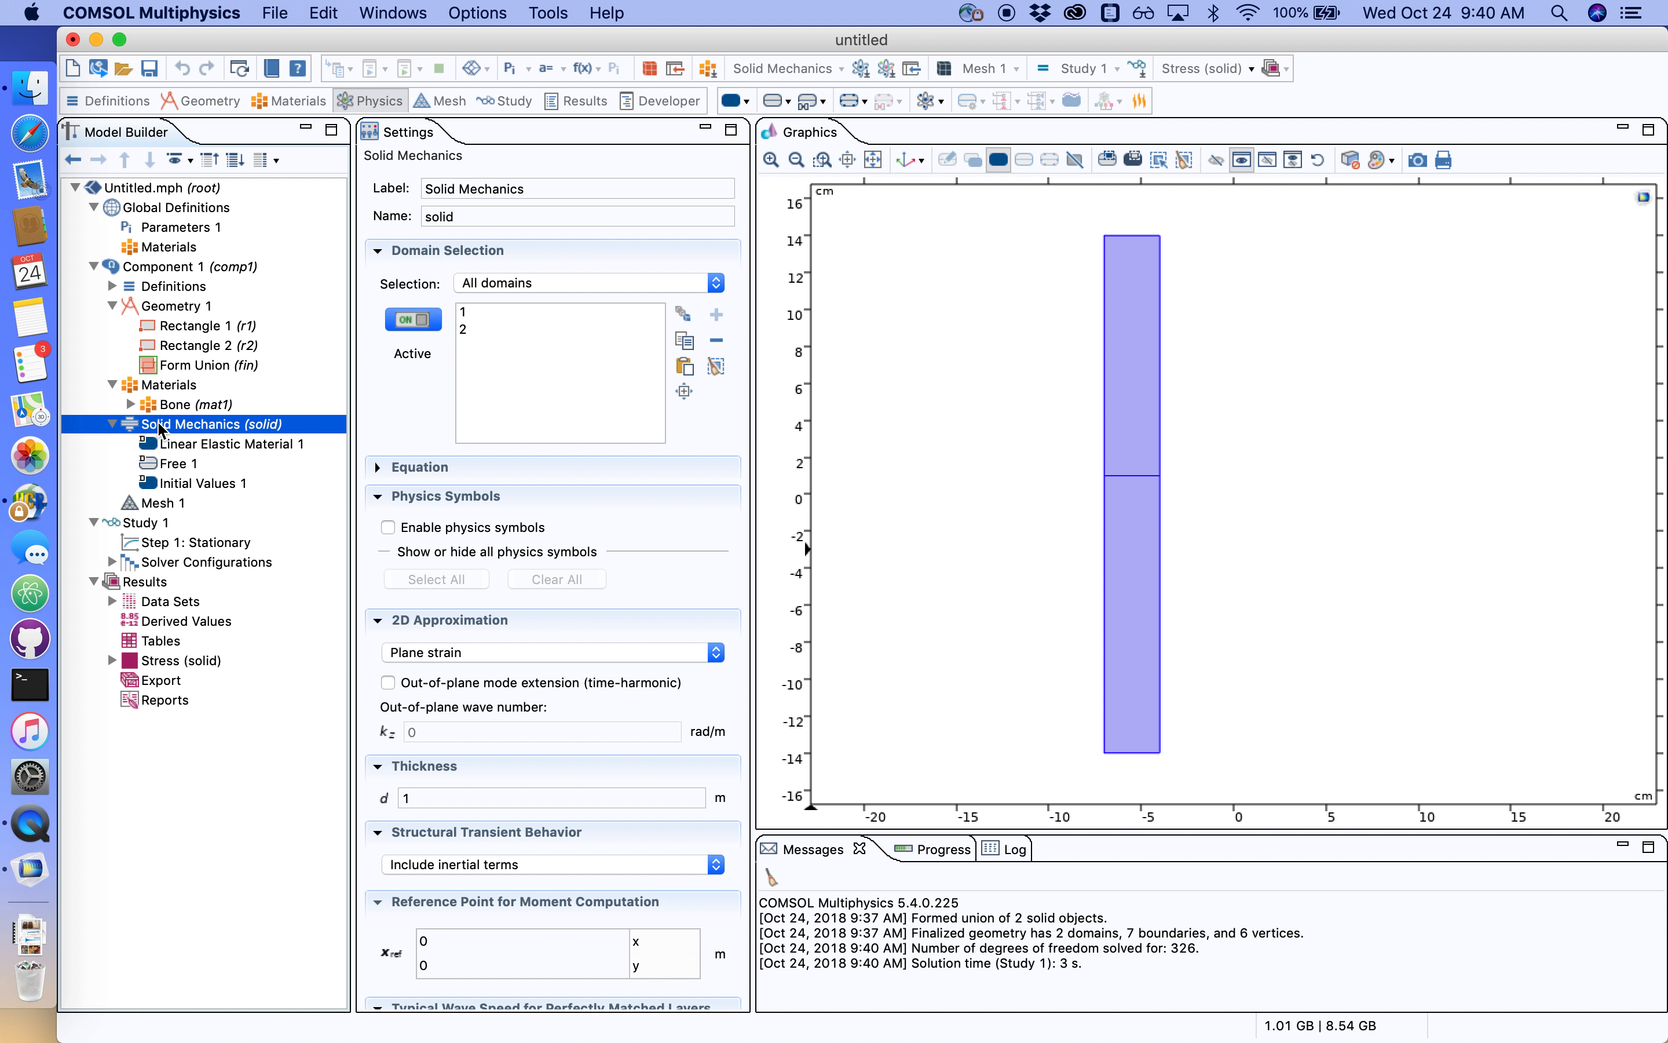
pyautogui.rightClick(159, 425)
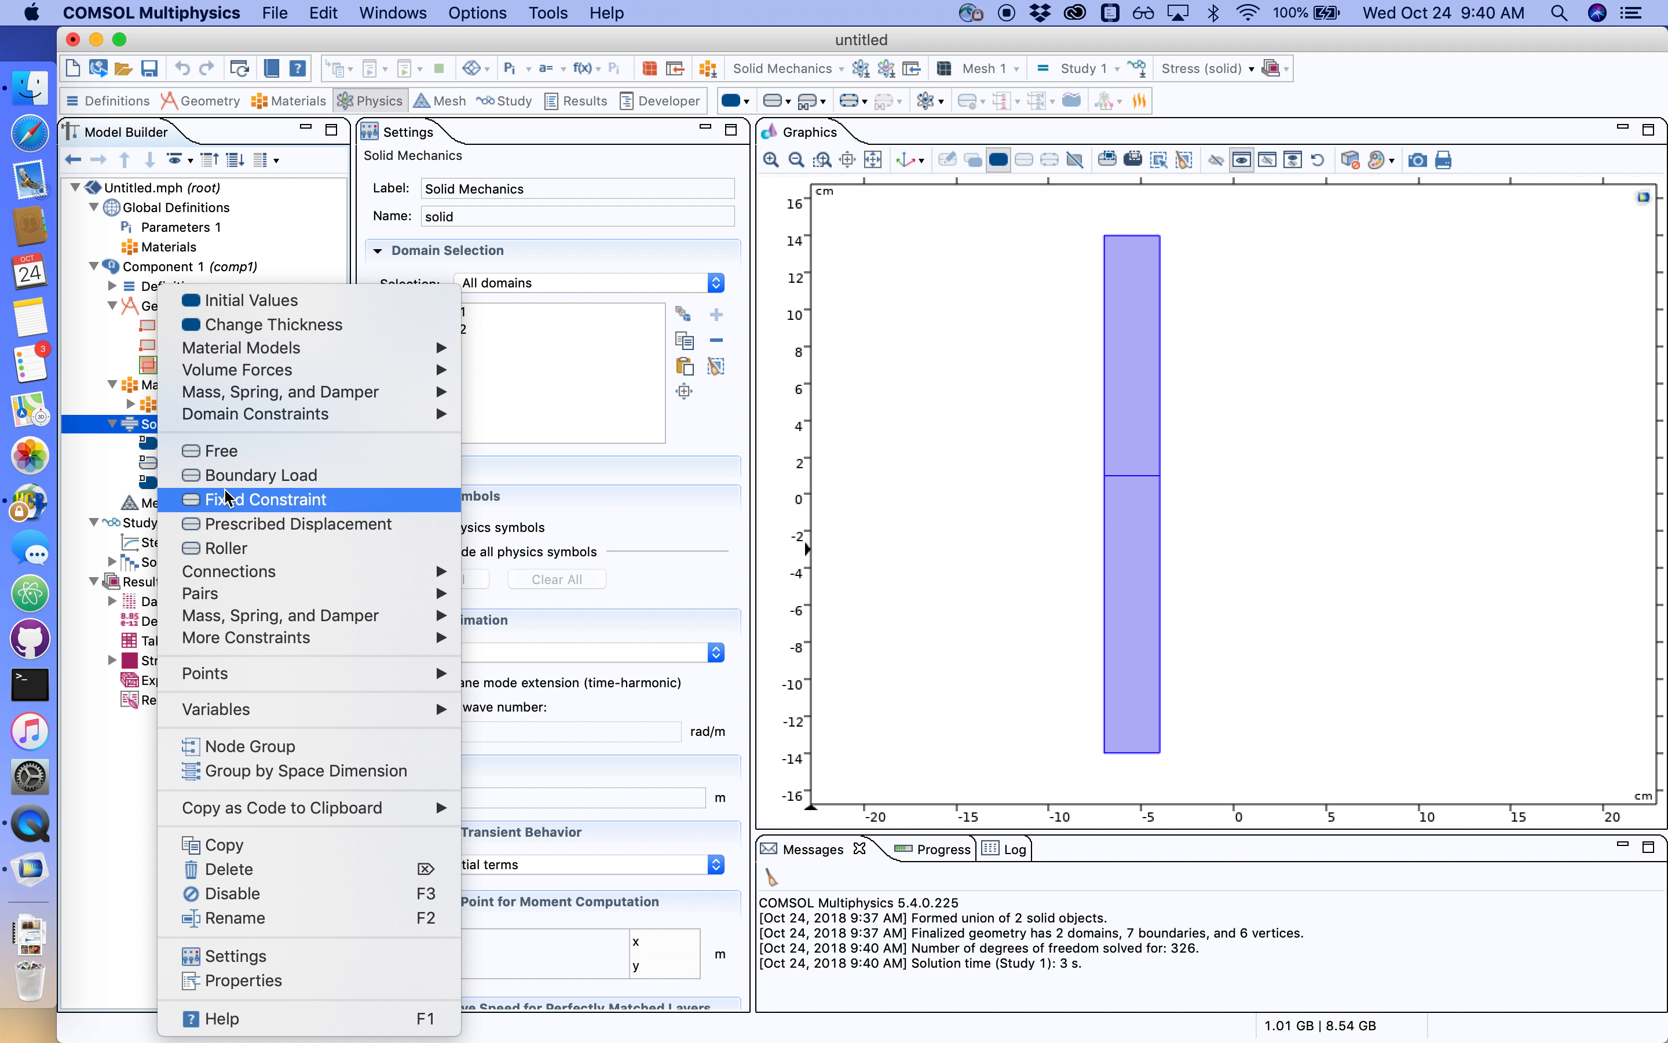
pyautogui.click(248, 478)
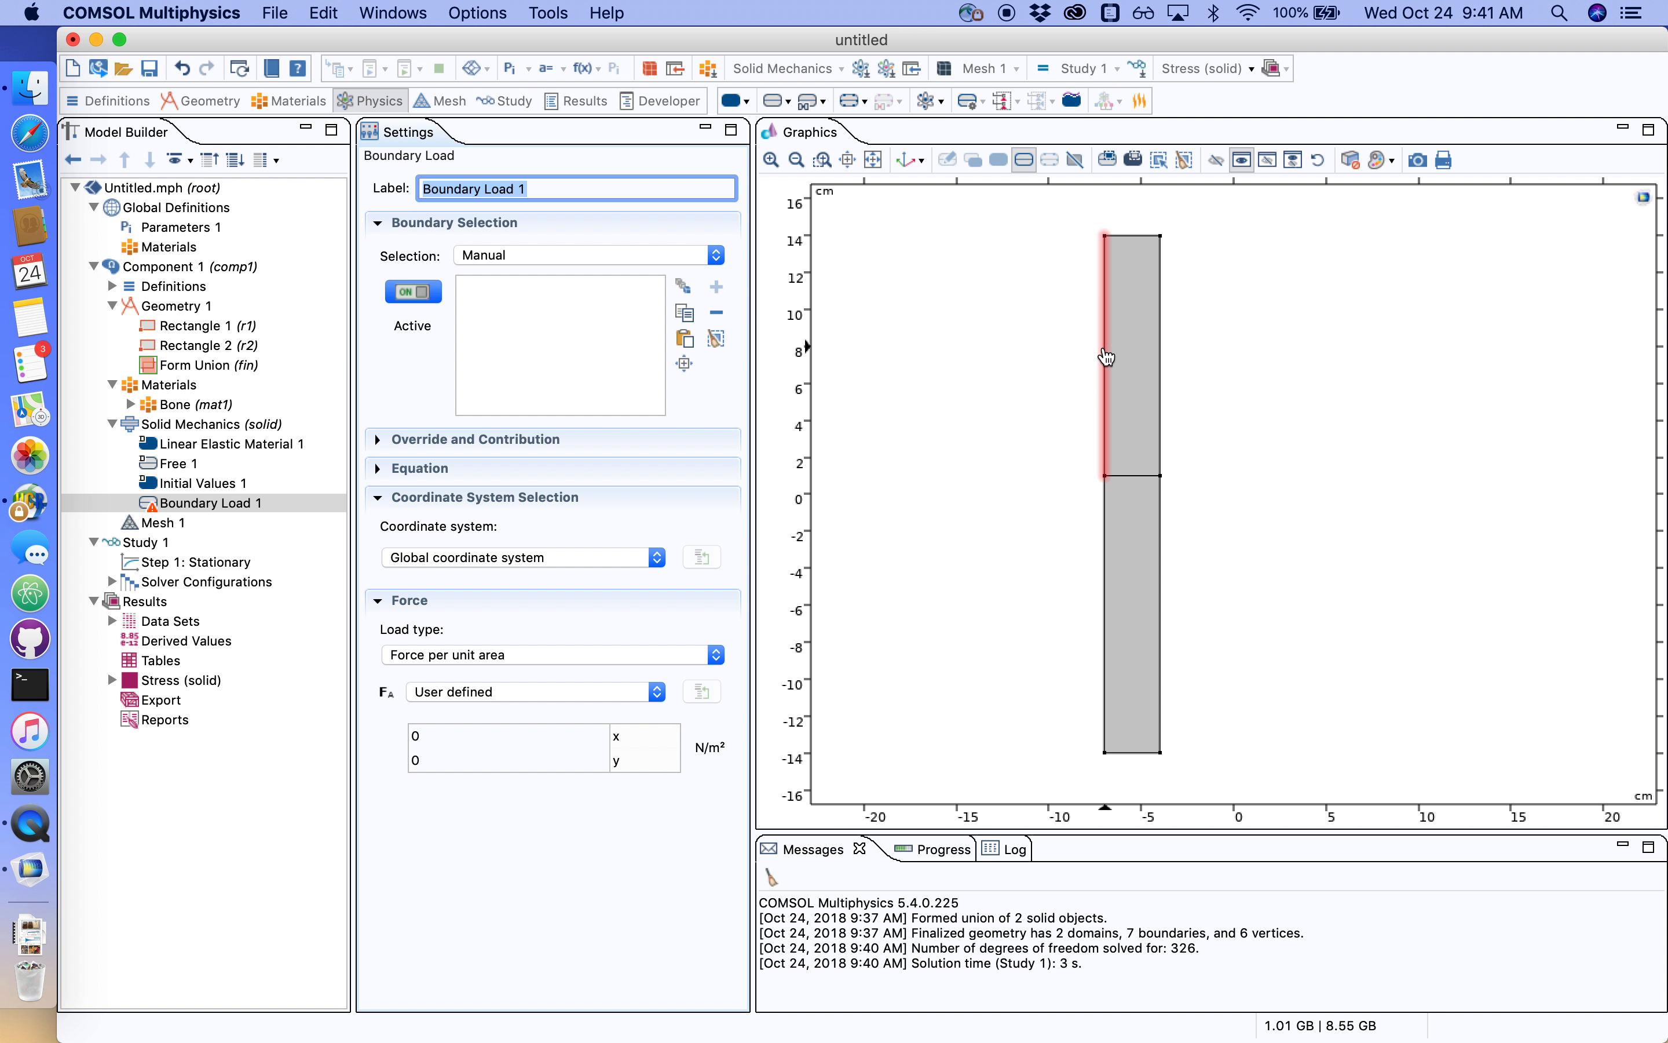
pyautogui.click(1106, 356)
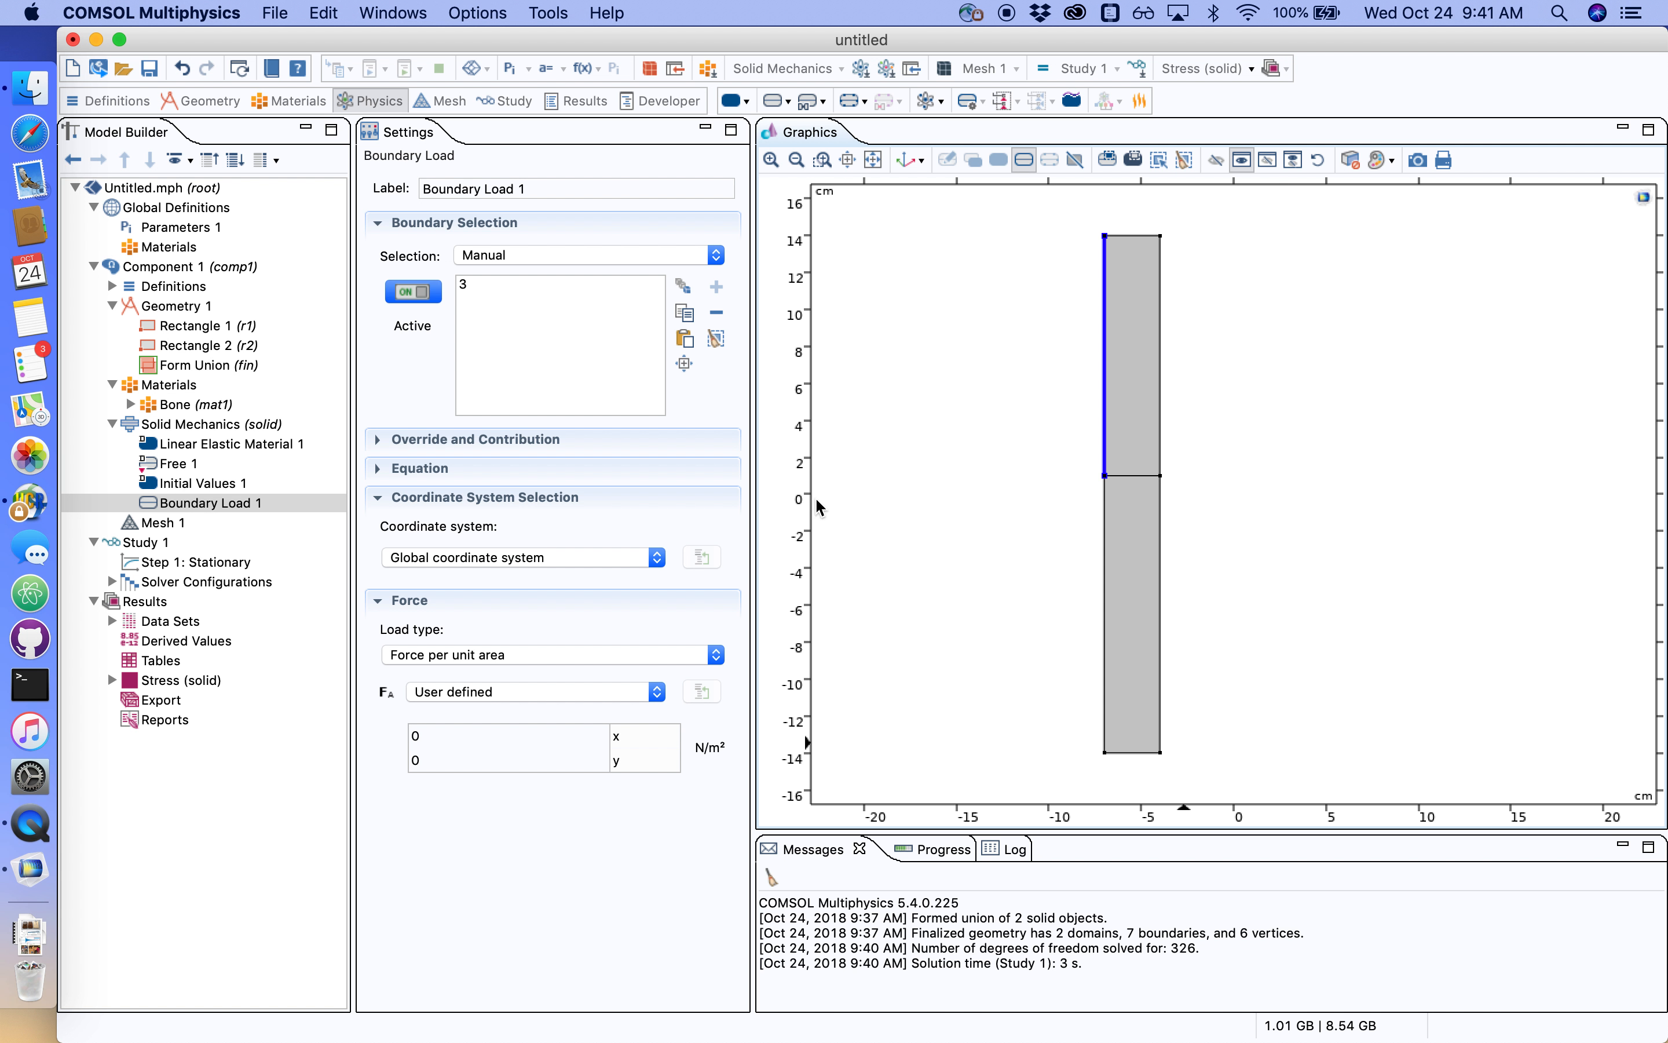
# - Set the boundary load's force per unit area to 1 N/m² in x, keeping 0 in y
pyautogui.click(508, 736)
pyautogui.click(486, 844)
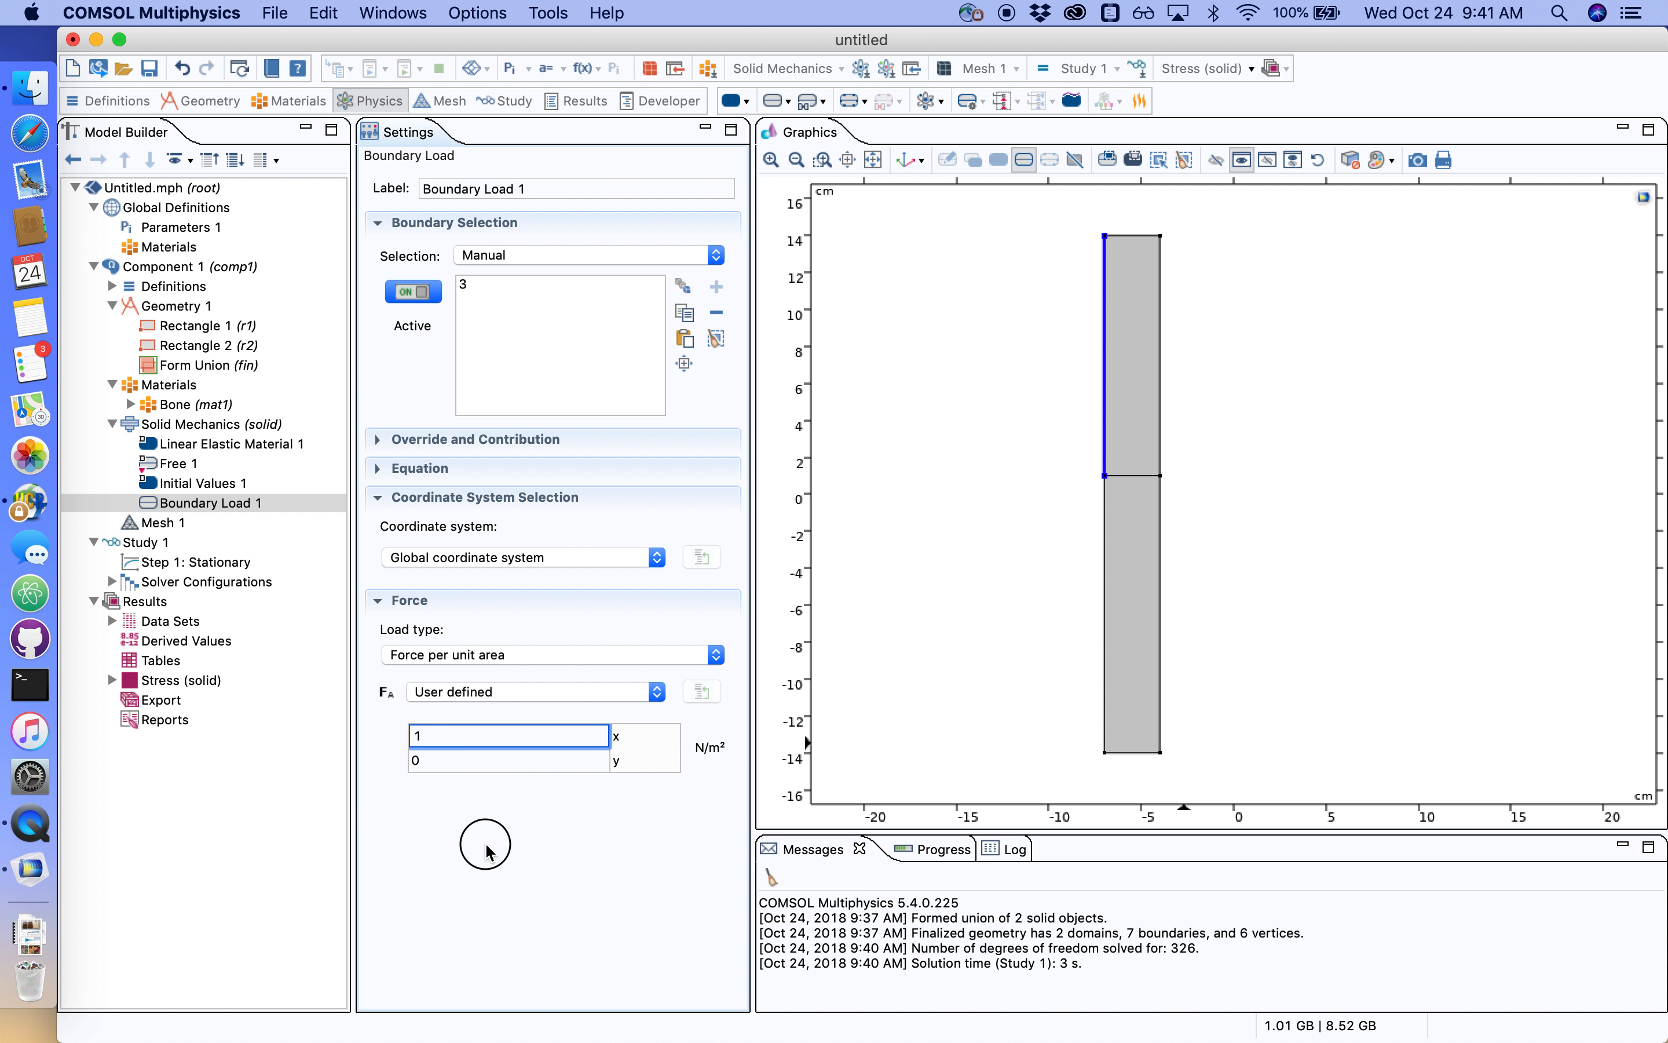
pyautogui.click(481, 761)
pyautogui.click(478, 731)
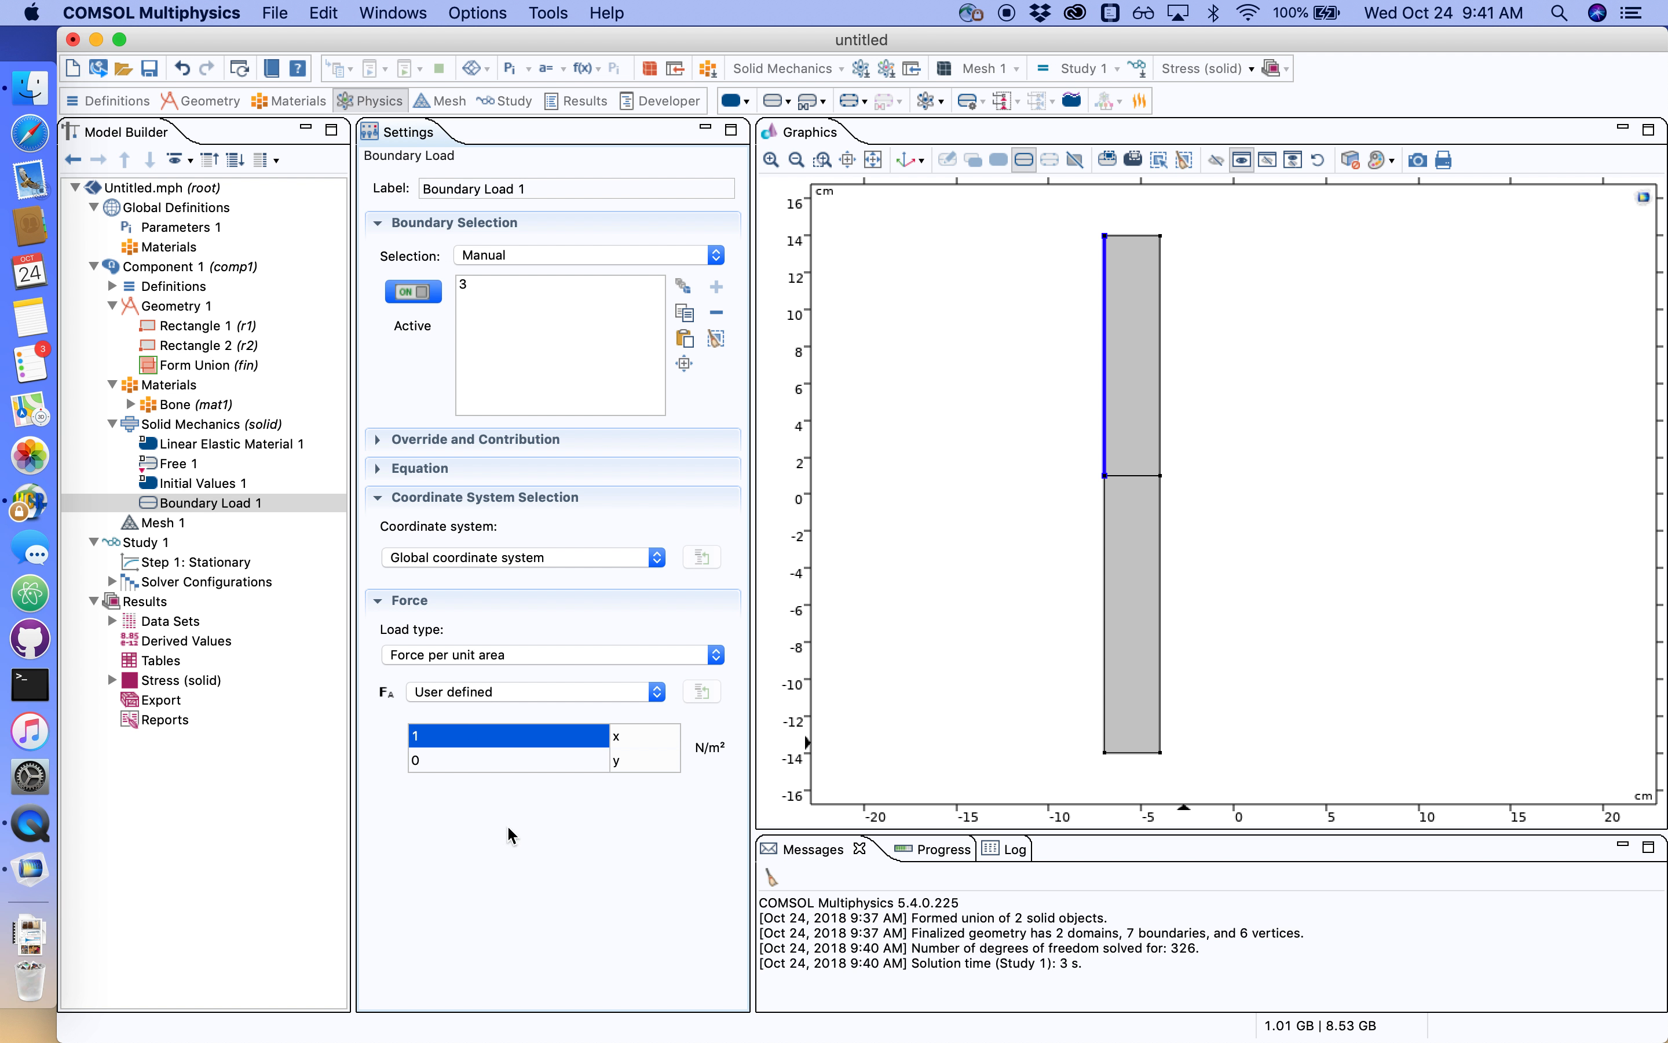
pyautogui.click(524, 883)
# - Try to compute Study 1 with only the boundary load applied
pyautogui.click(146, 544)
pyautogui.rightClick(146, 548)
pyautogui.click(250, 487)
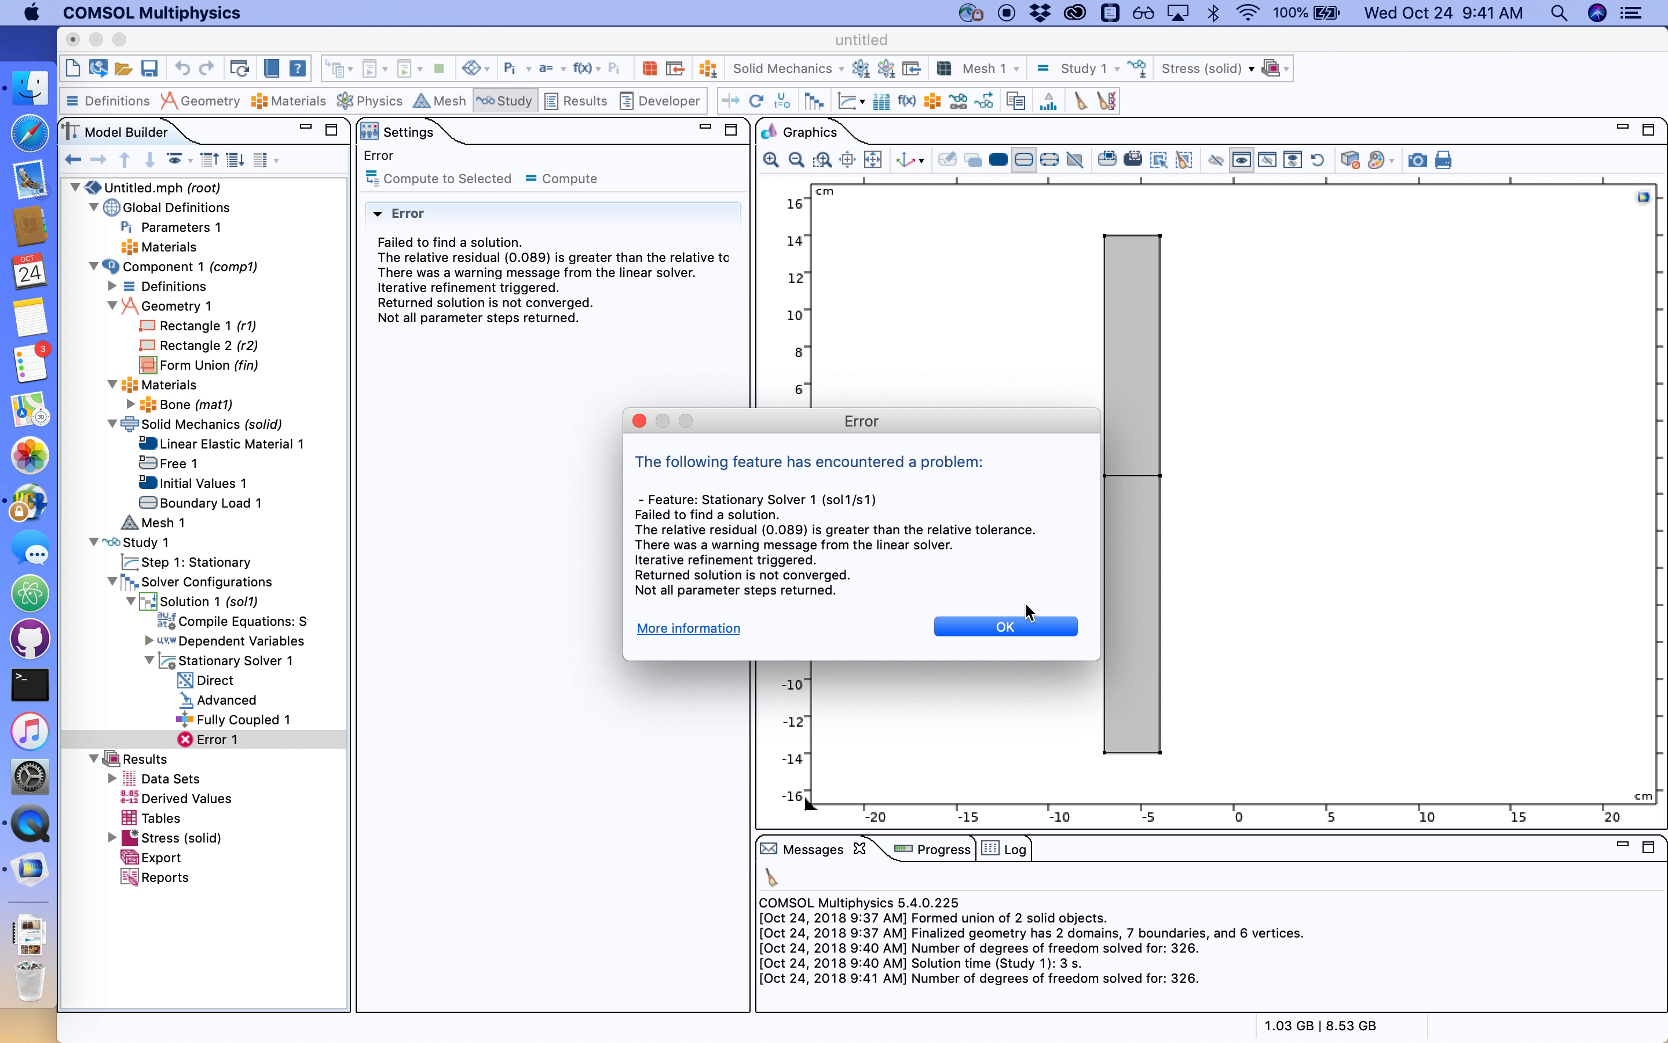
pyautogui.click(1000, 631)
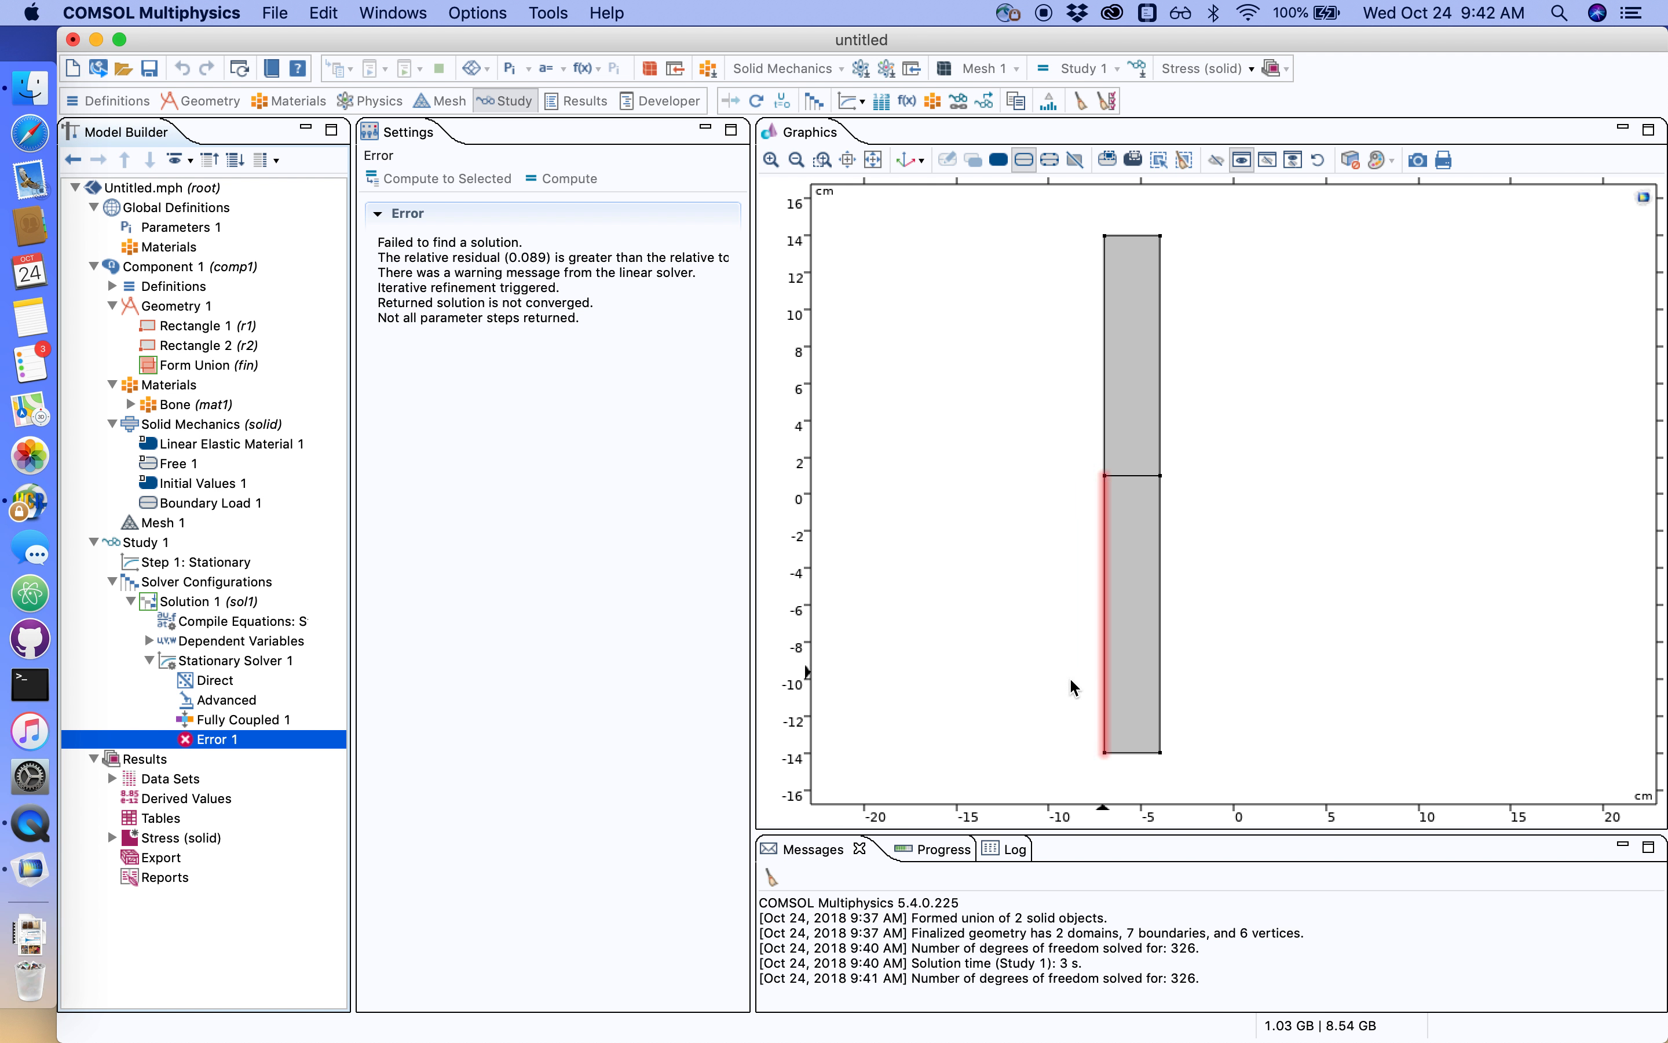
# - Add a fixed constraint to Solid Mechanics on the bottom edge of the lower rectangle
pyautogui.click(215, 424)
pyautogui.rightClick(176, 427)
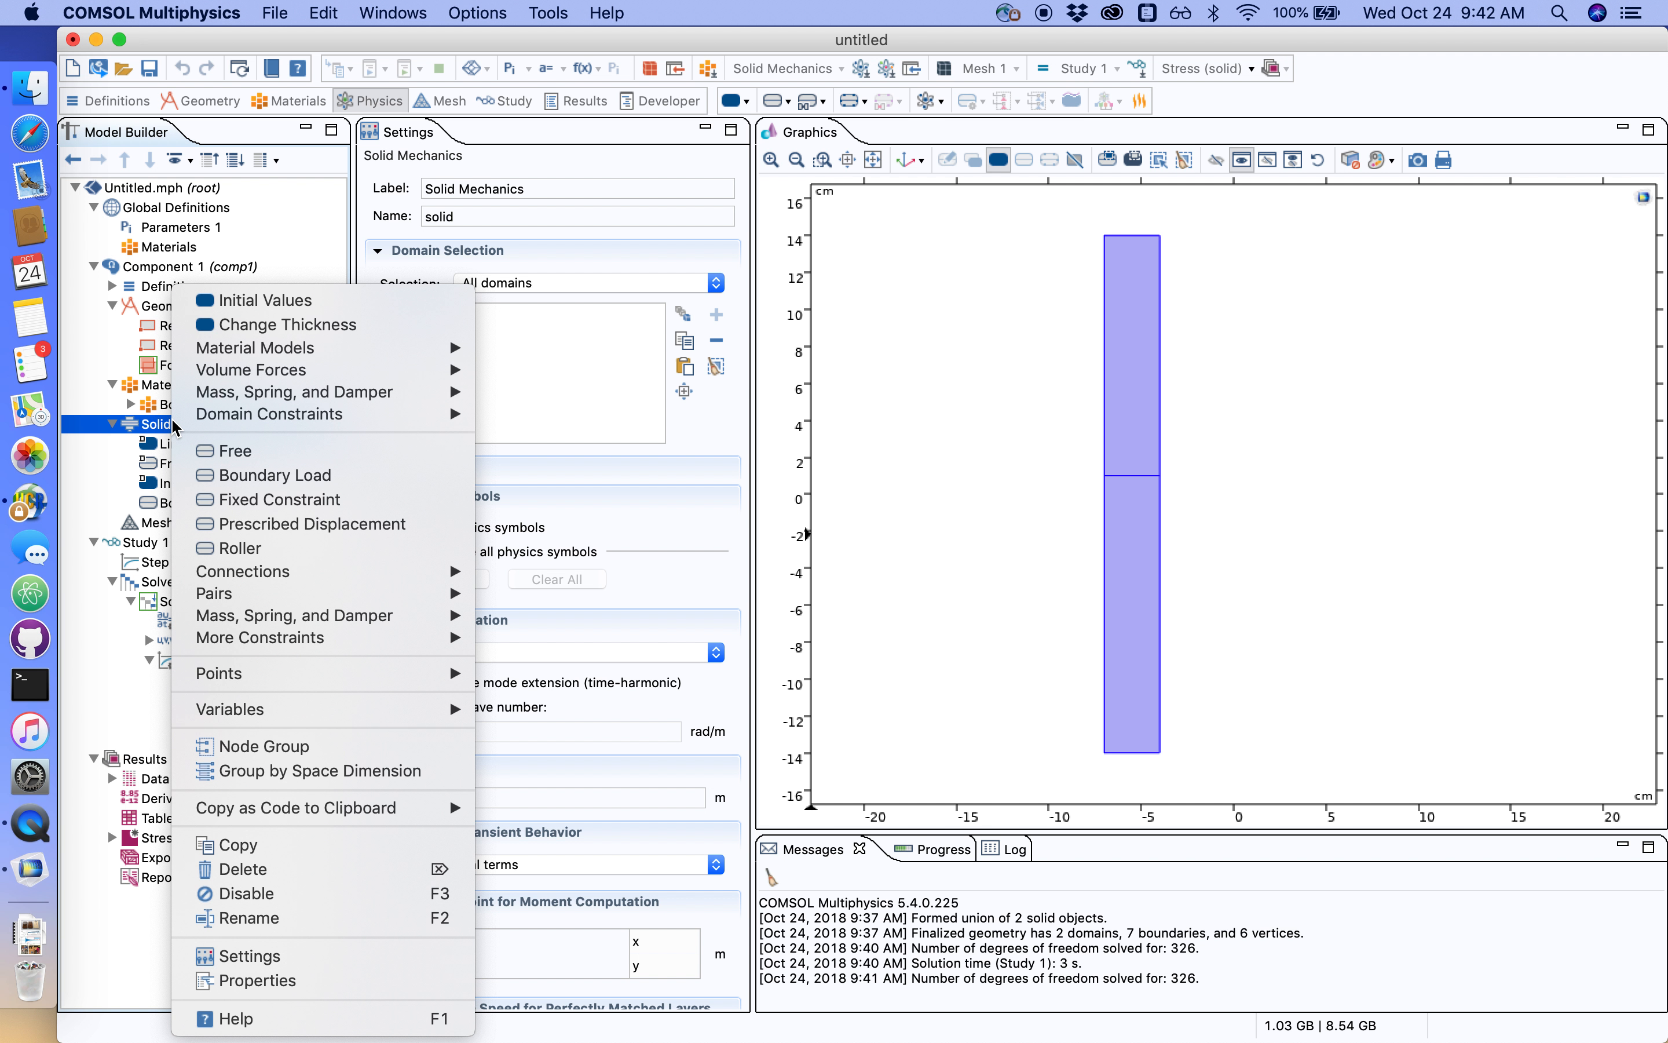
pyautogui.click(307, 510)
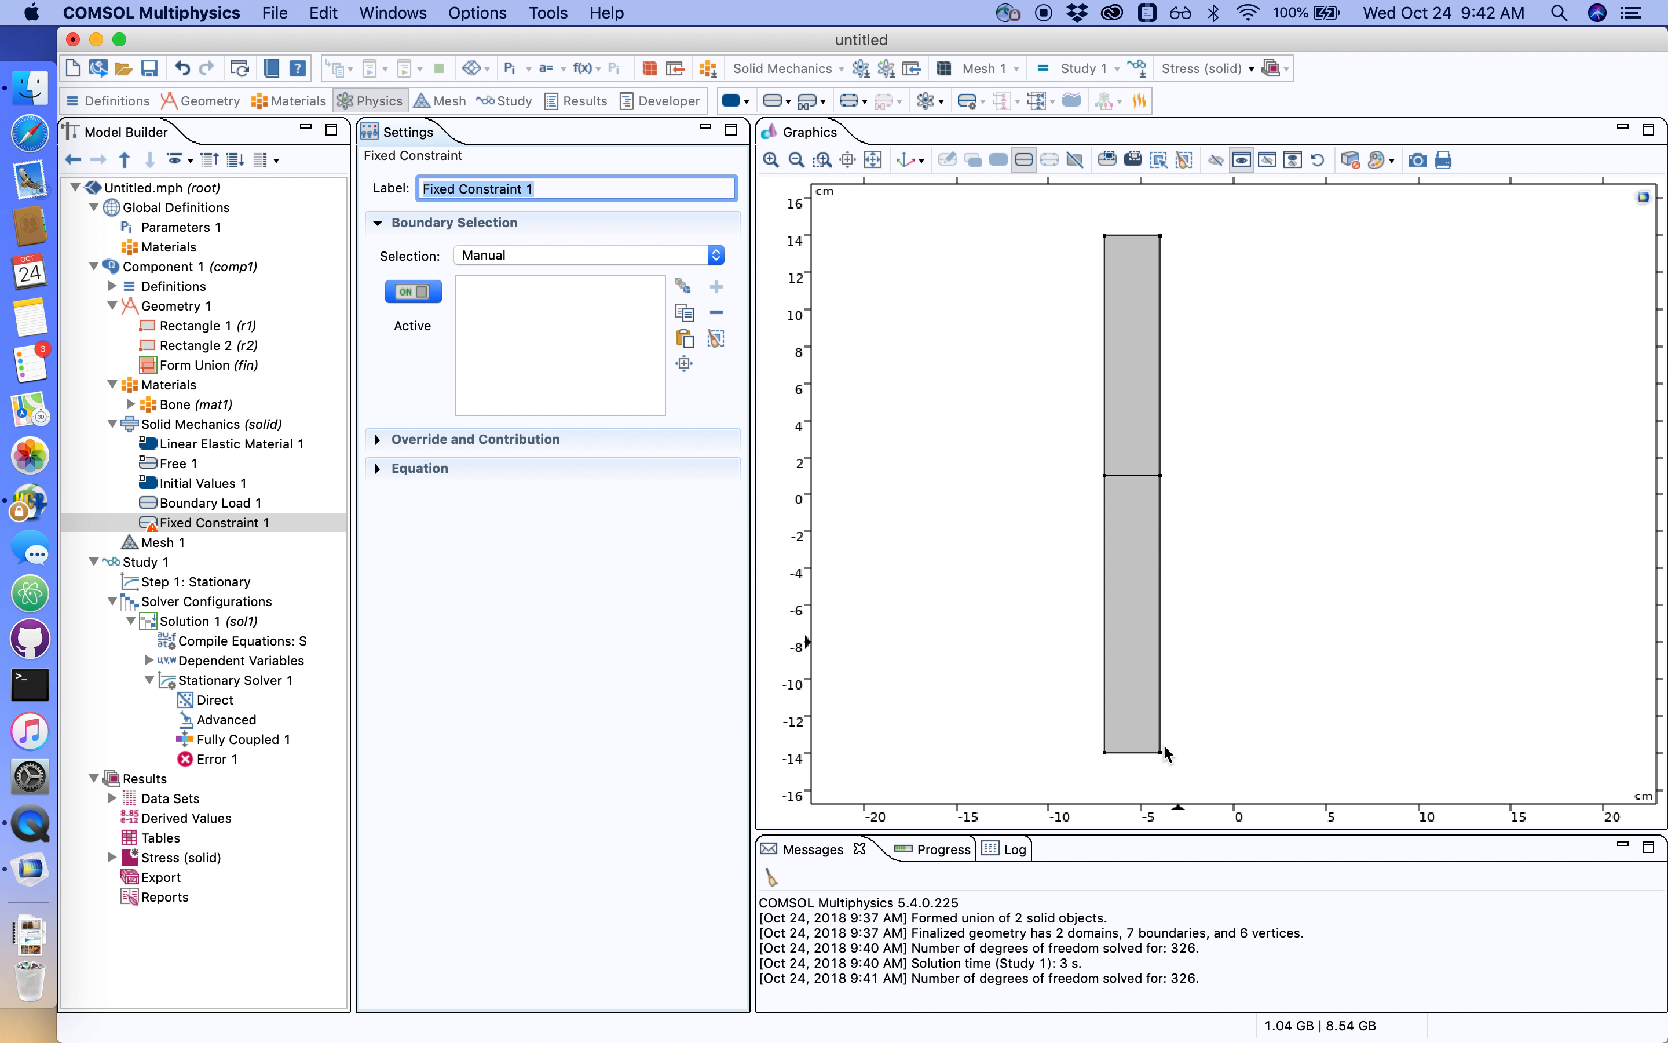
pyautogui.click(1135, 758)
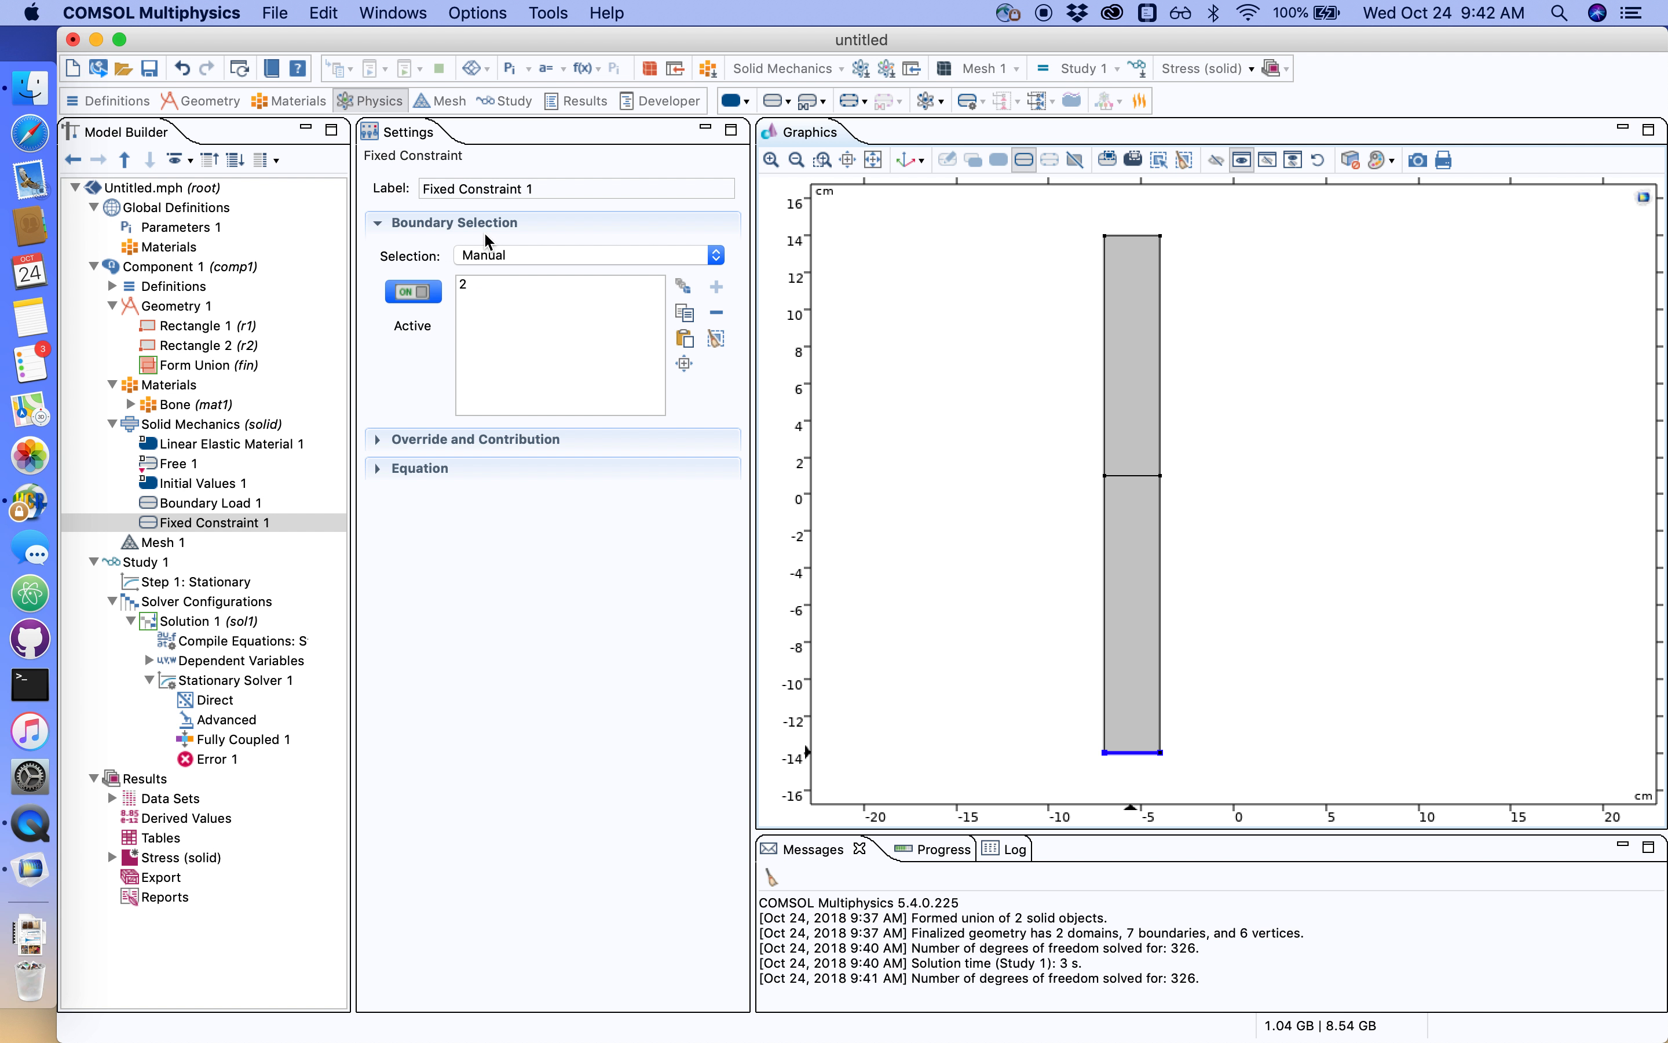
# - Recompute Study 1 with the boundary load and fixed constraint applied
pyautogui.click(140, 564)
pyautogui.rightClick(123, 563)
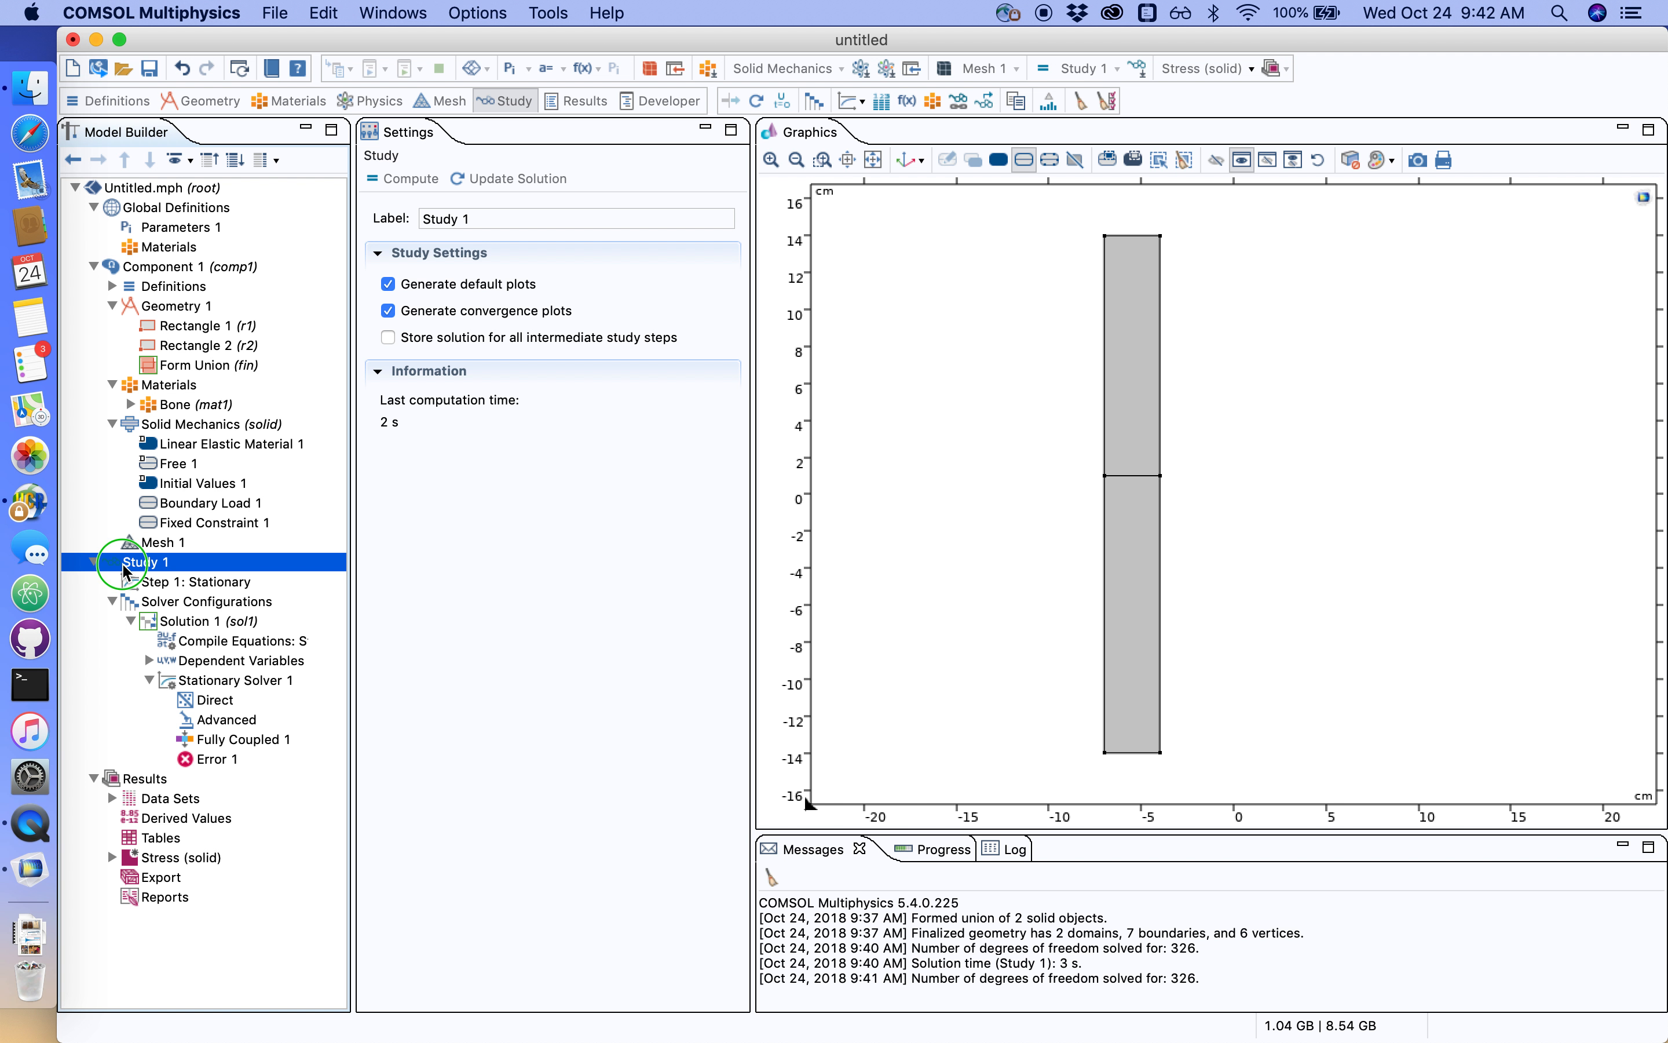
pyautogui.click(231, 492)
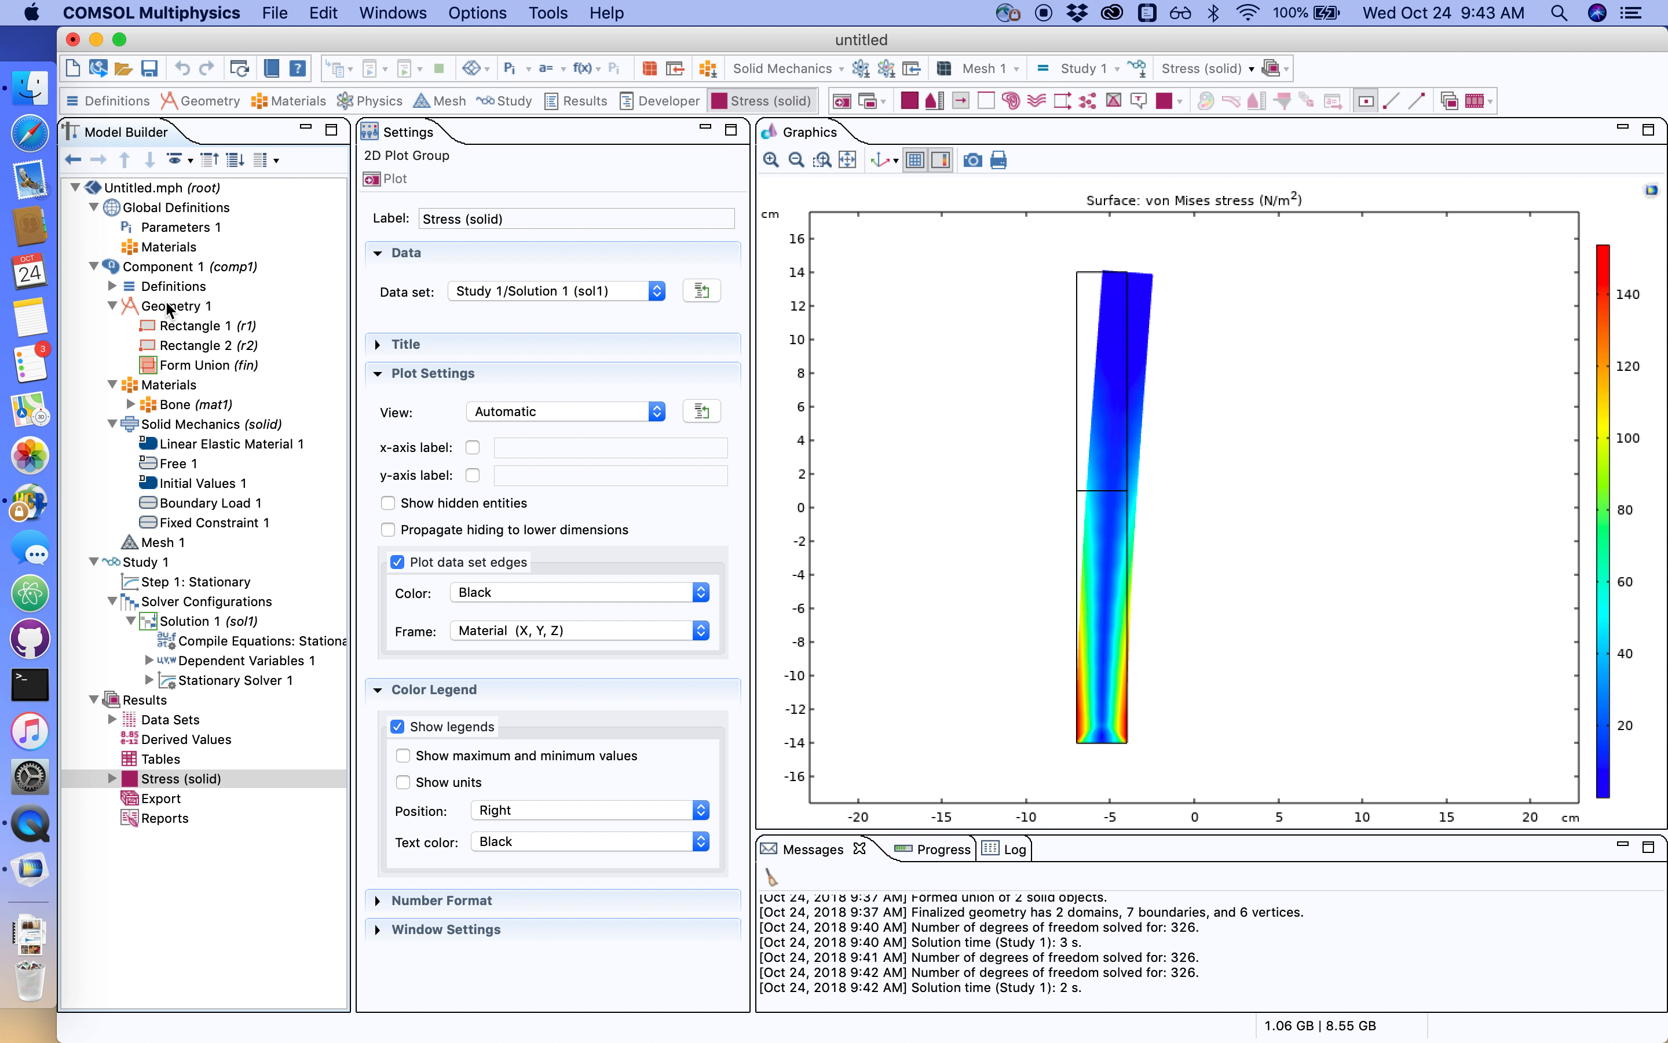
# - Draw a circle with a radius of about 3 cm and move its centre to about x = -3, y = -3 cm, overlapping the lower rectangle
pyautogui.click(170, 307)
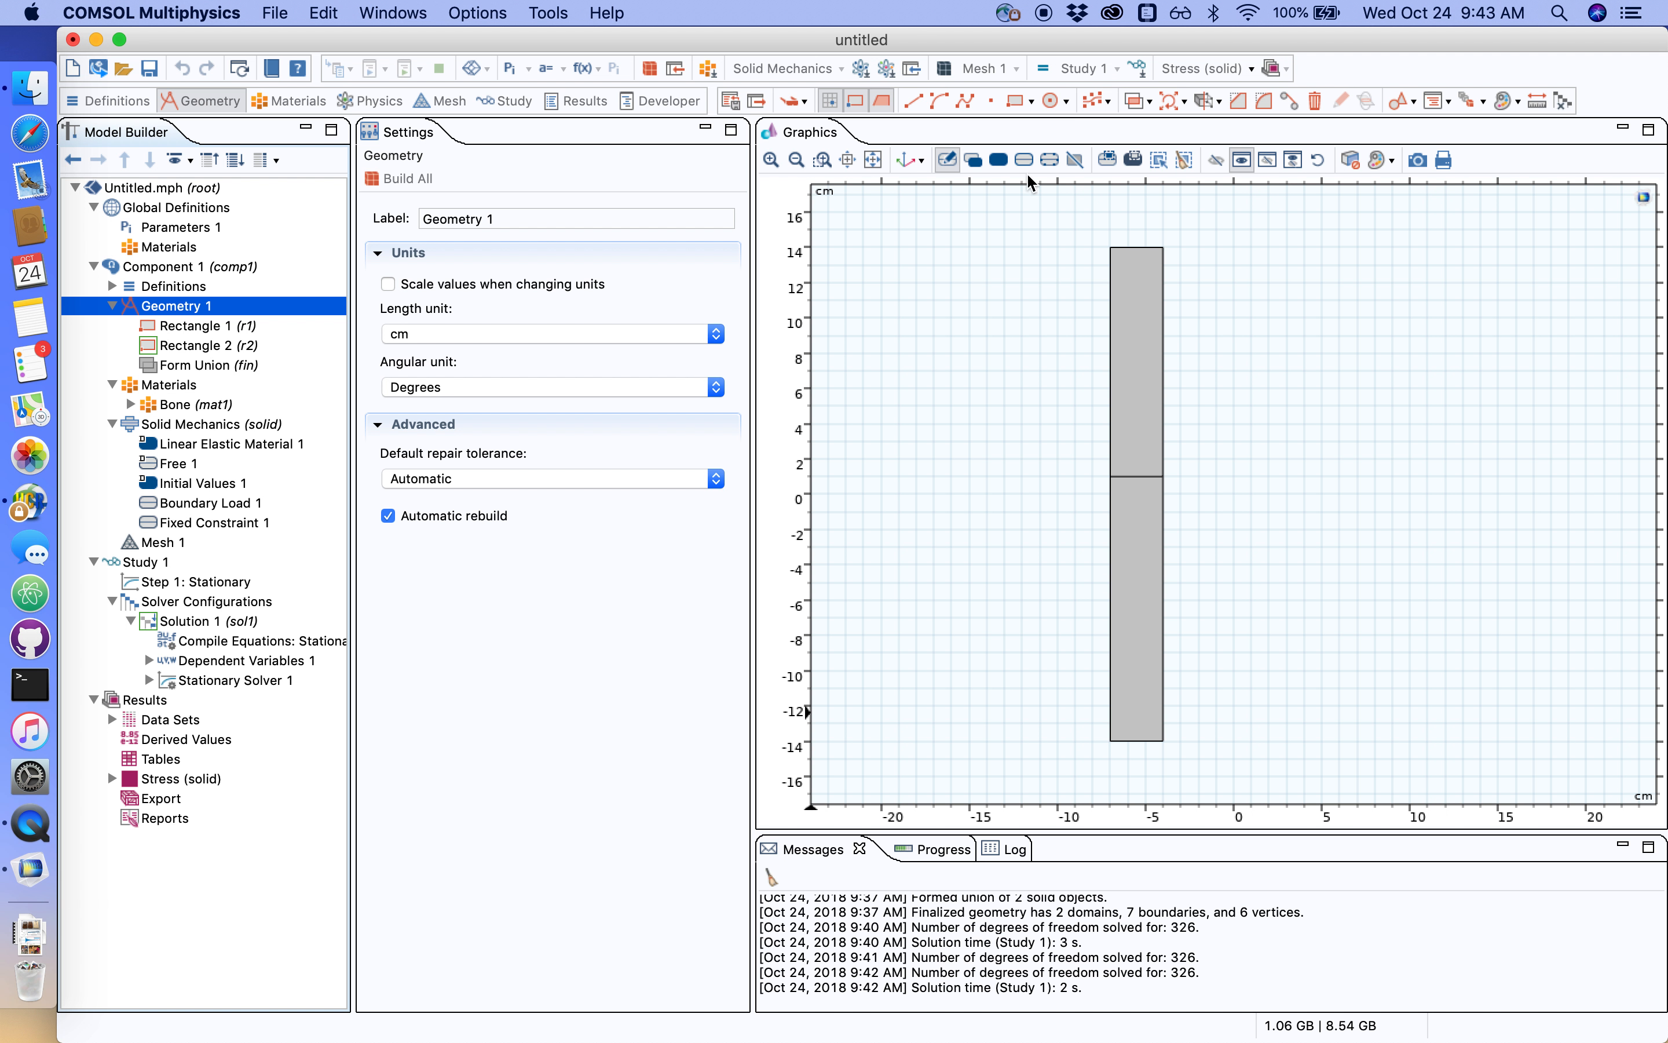
pyautogui.click(1052, 102)
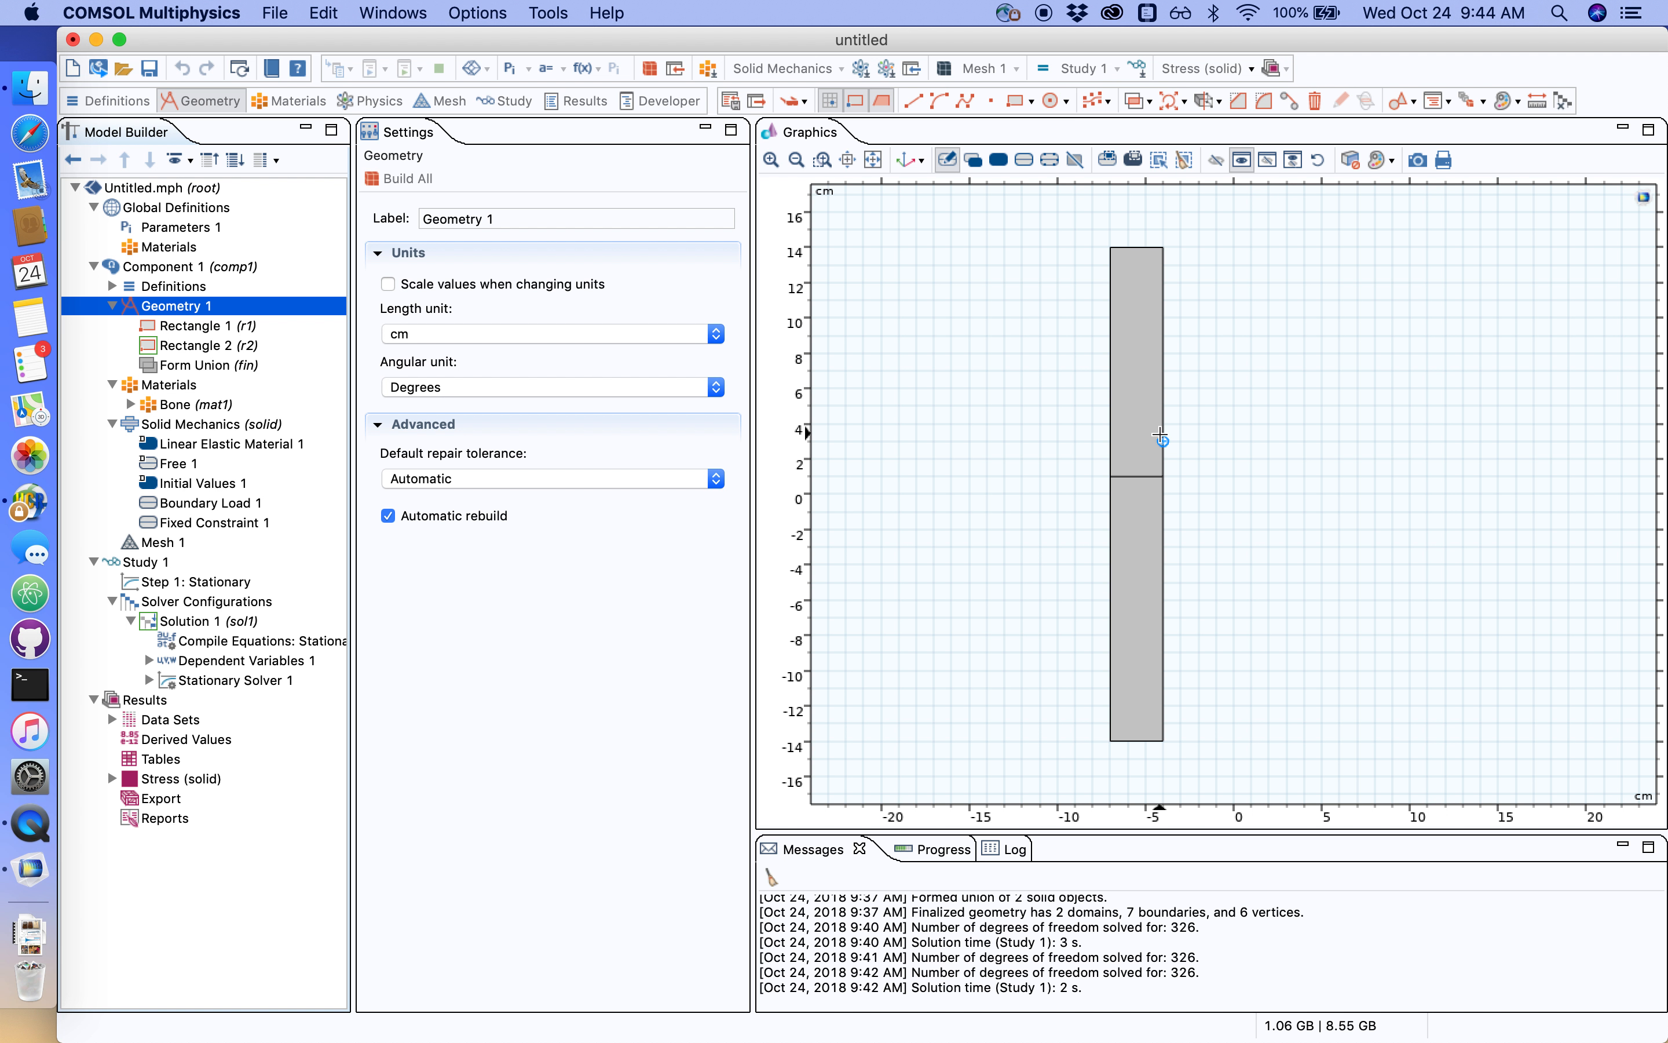
pyautogui.moveTo(1184, 395); pyautogui.dragTo(1184, 437)
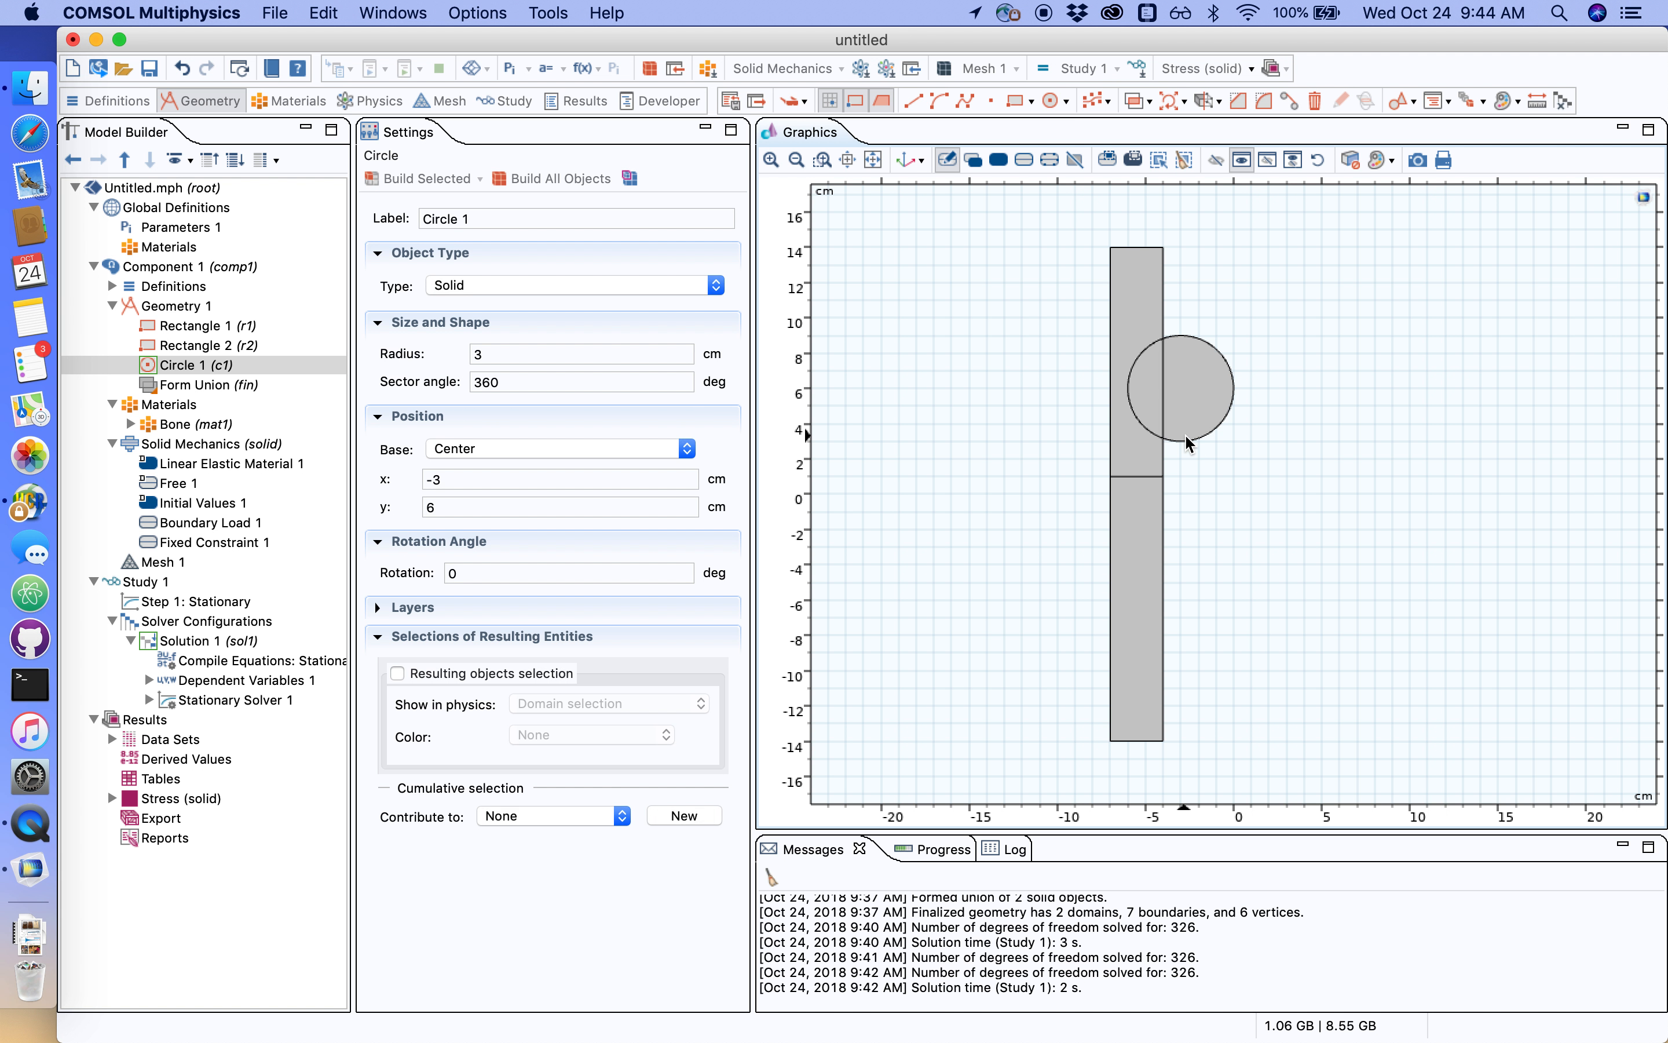
pyautogui.click(1200, 402)
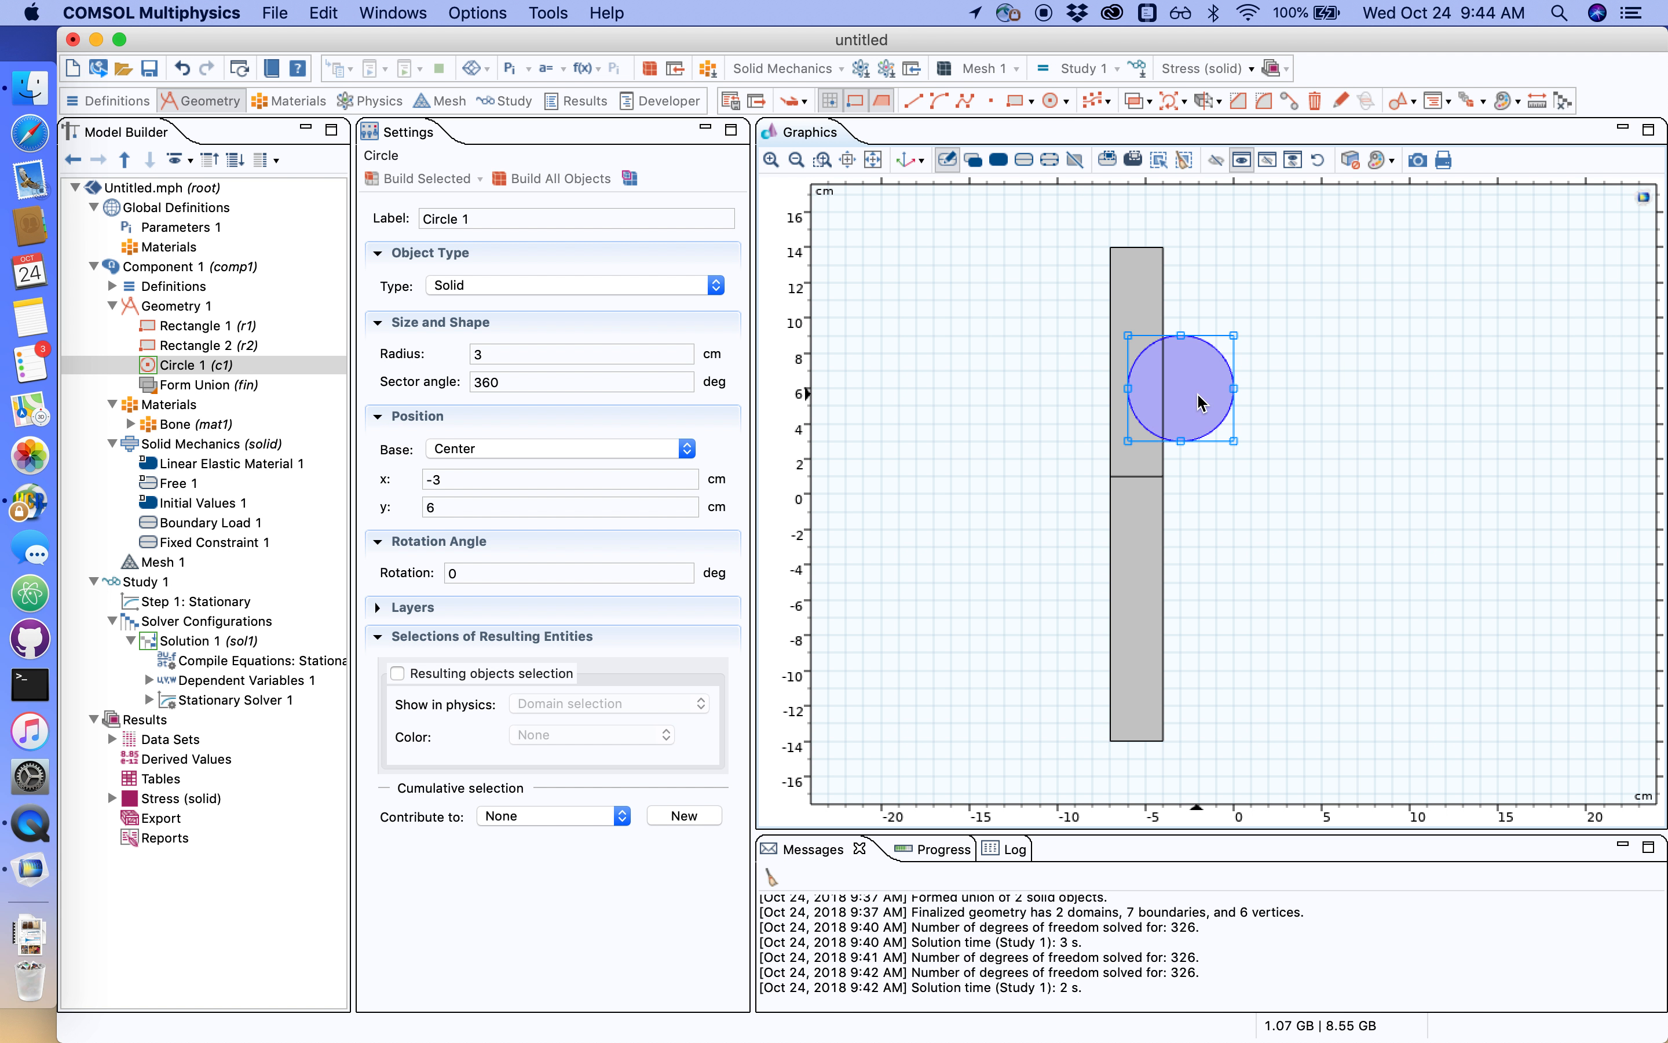
pyautogui.moveTo(1200, 393); pyautogui.dragTo(1198, 547)
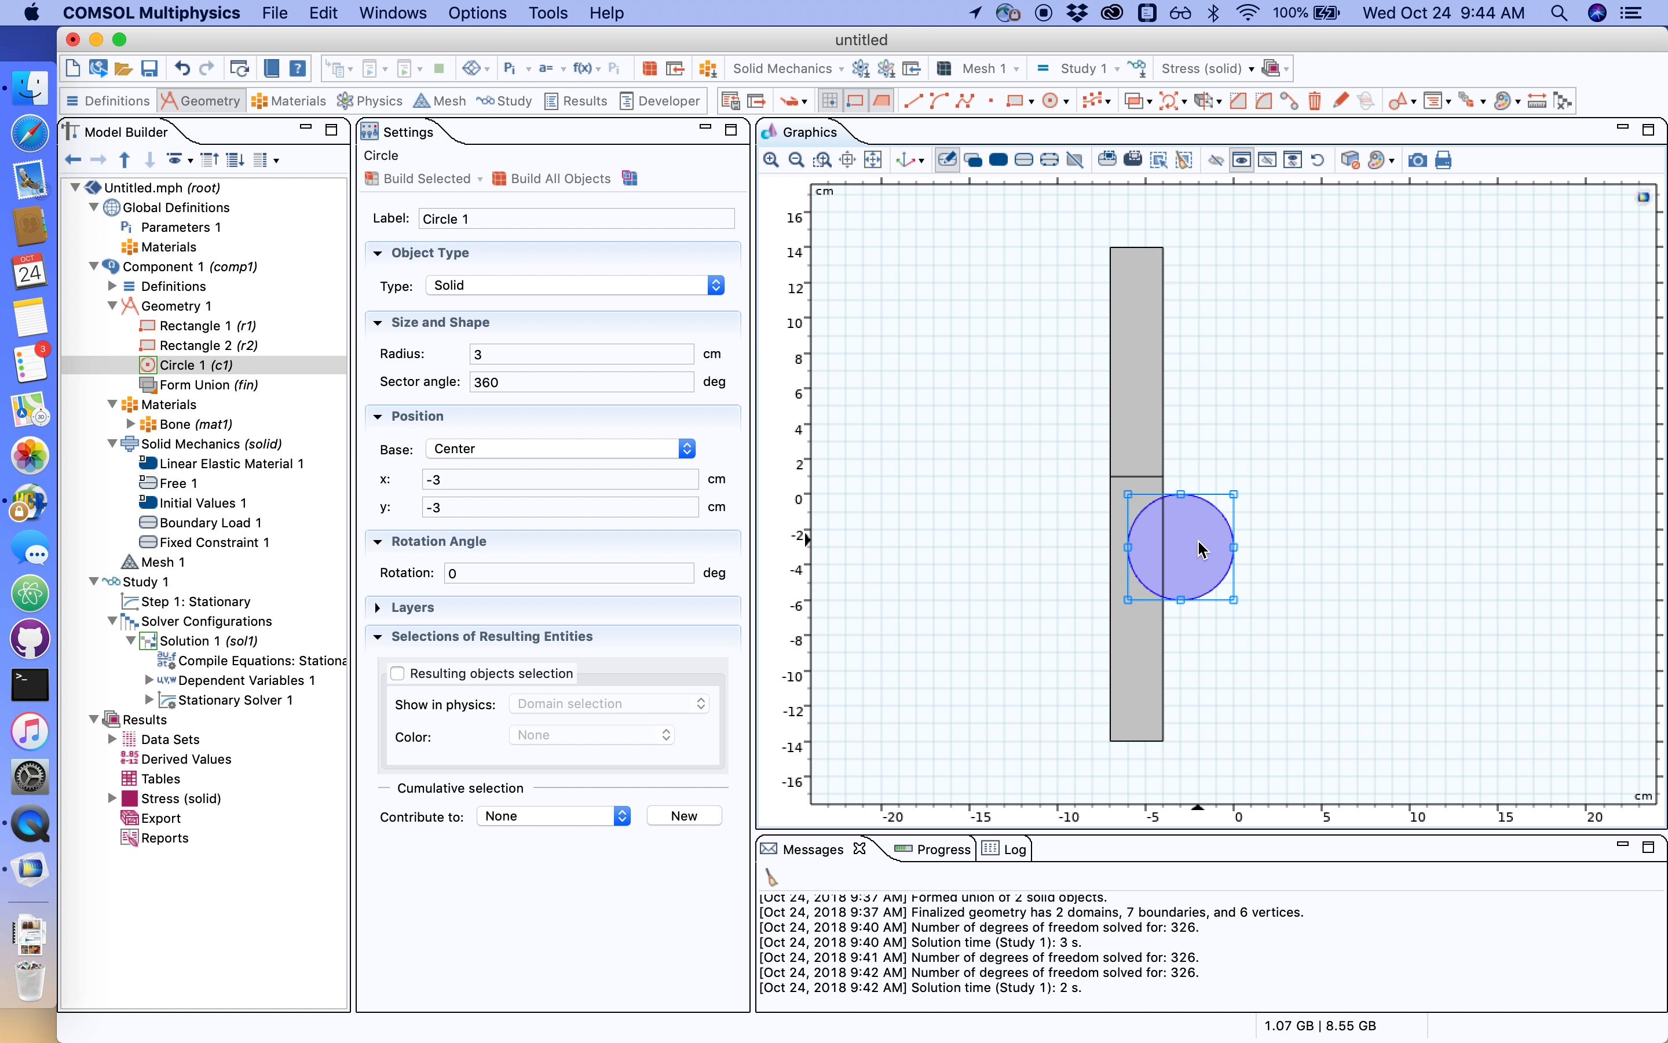
pyautogui.click(1356, 570)
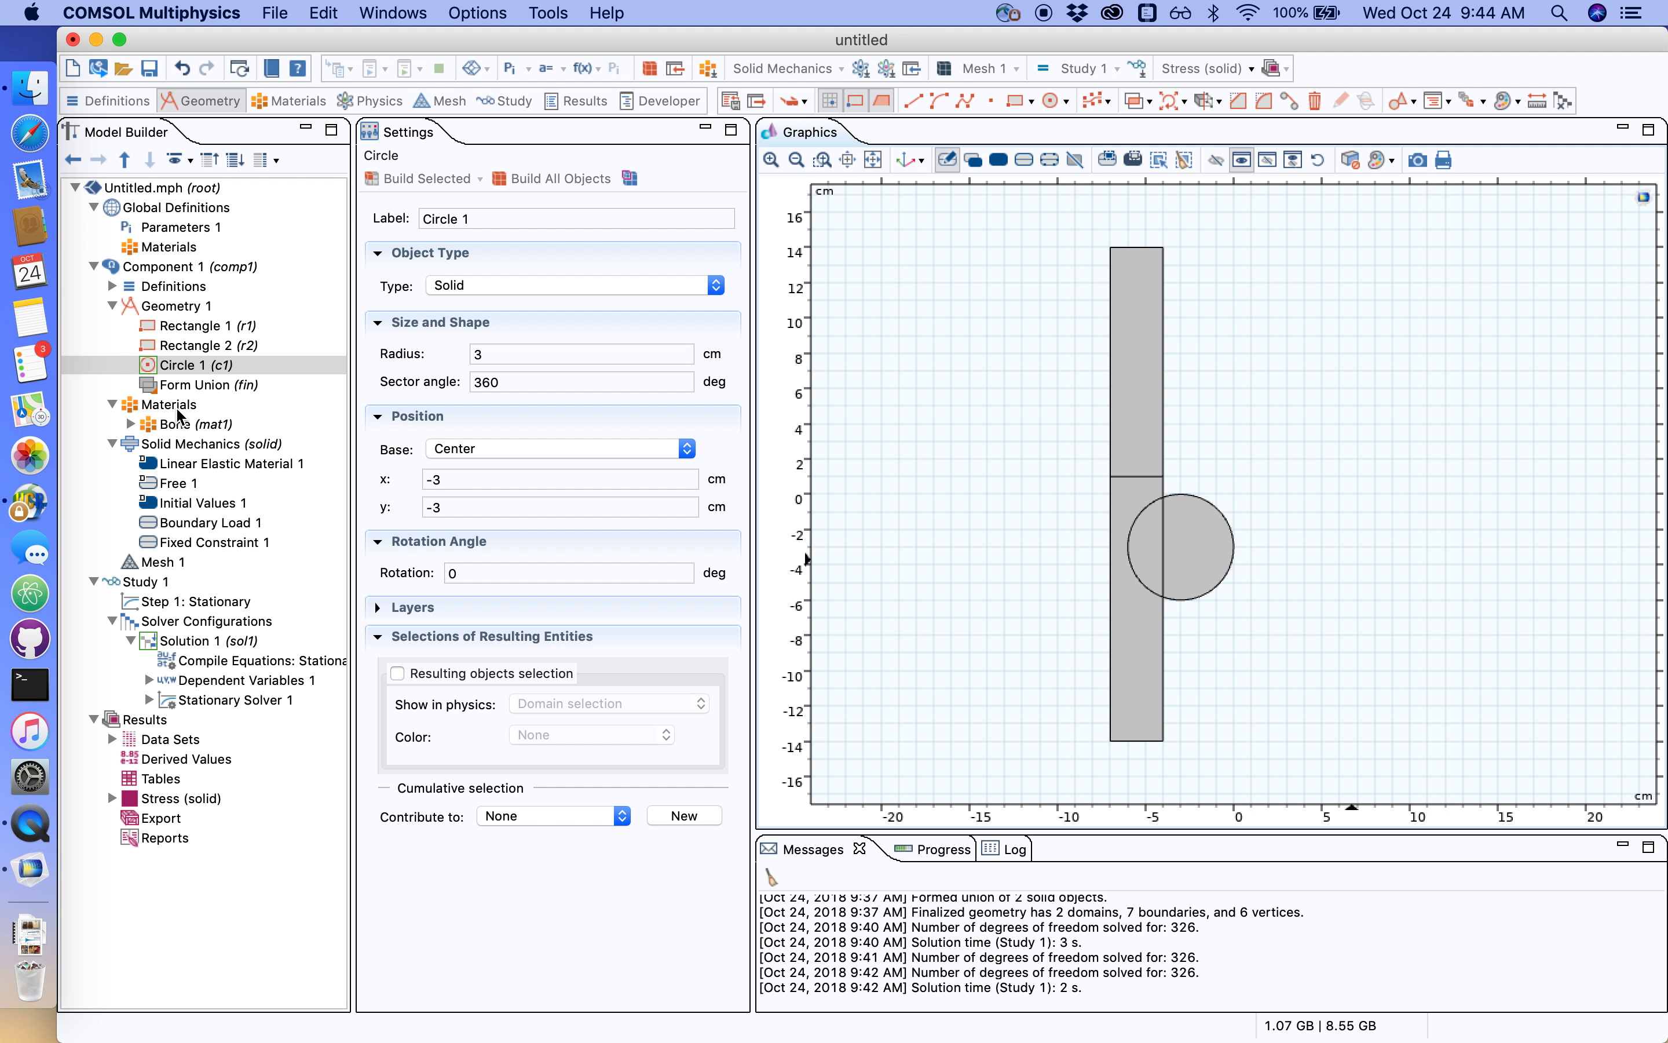
# - Subtract the circle from both rectangles with a Difference operation and build all objects
pyautogui.click(173, 306)
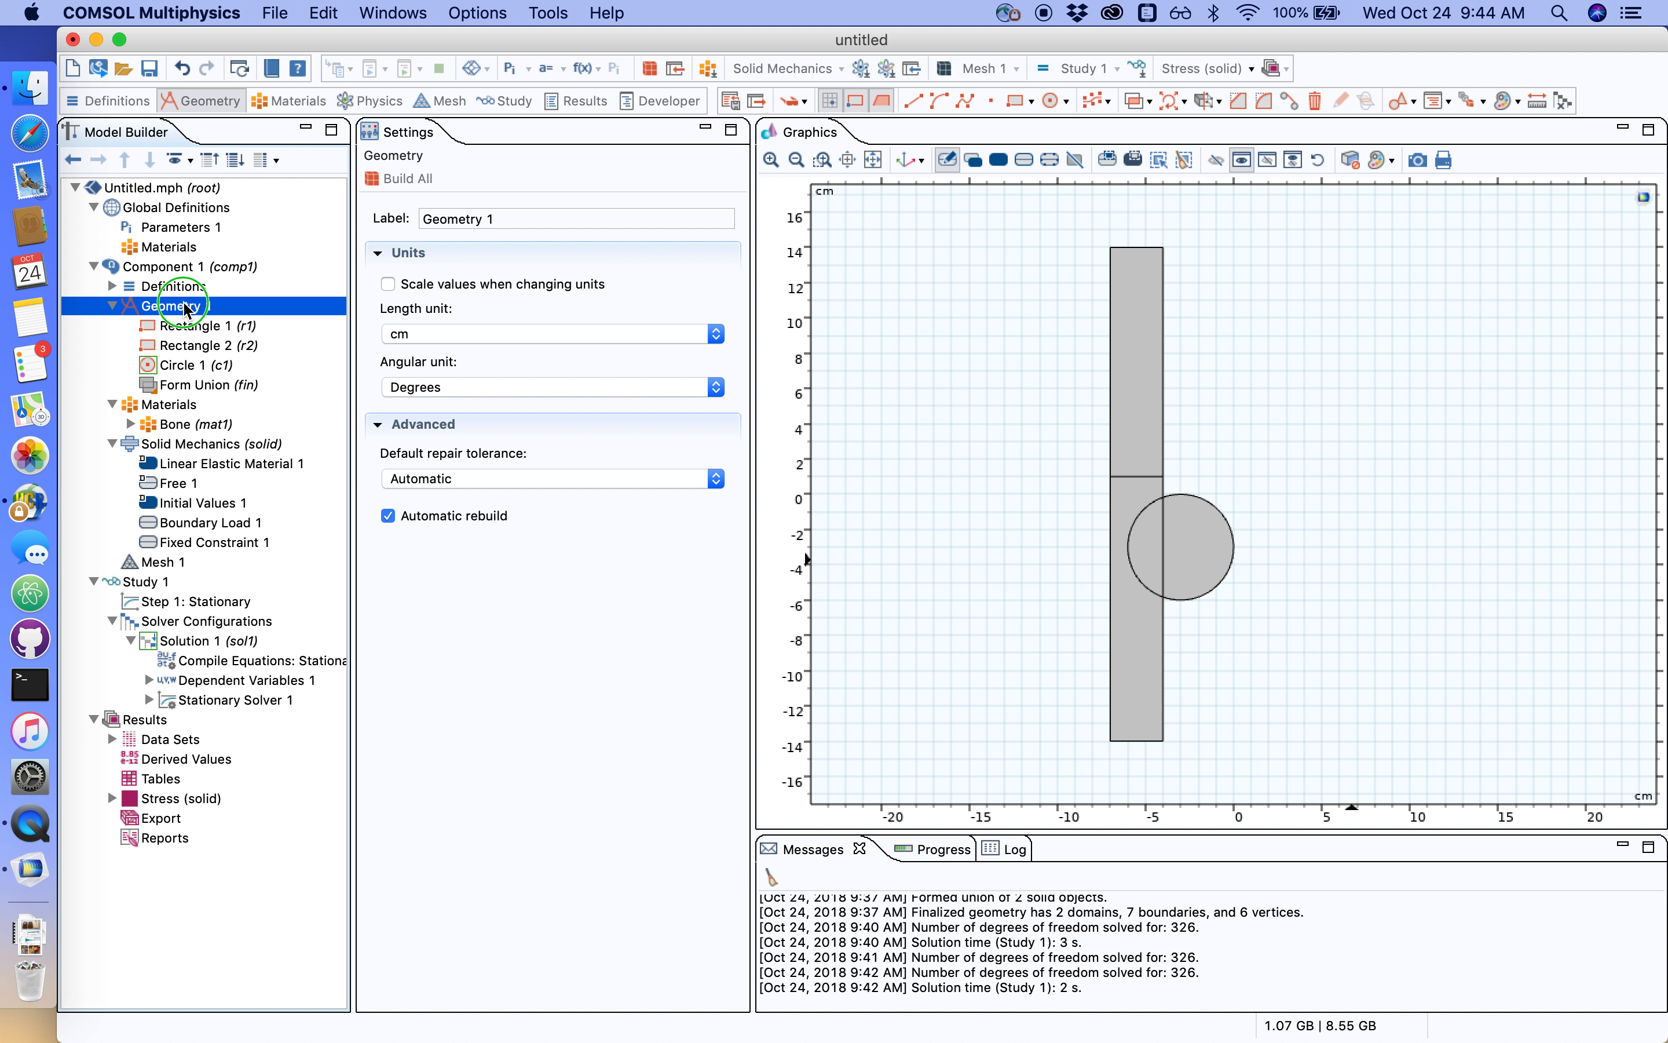
pyautogui.rightClick(180, 306)
pyautogui.moveTo(315, 497)
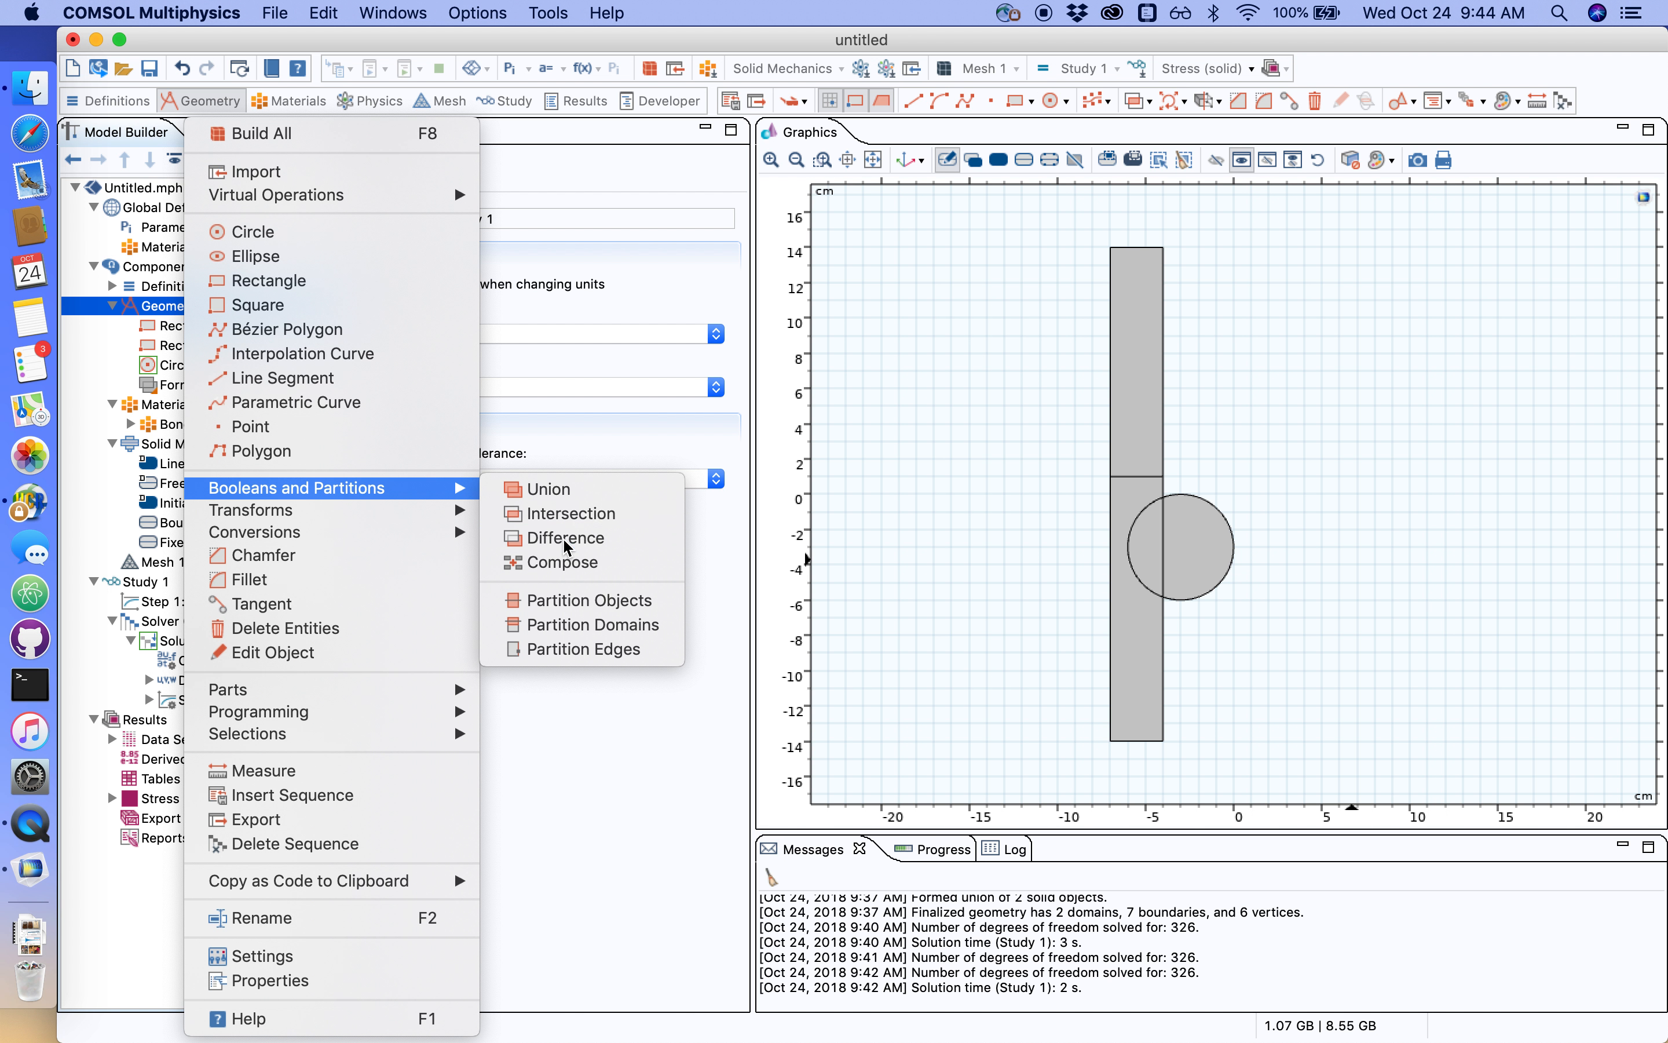
pyautogui.click(566, 539)
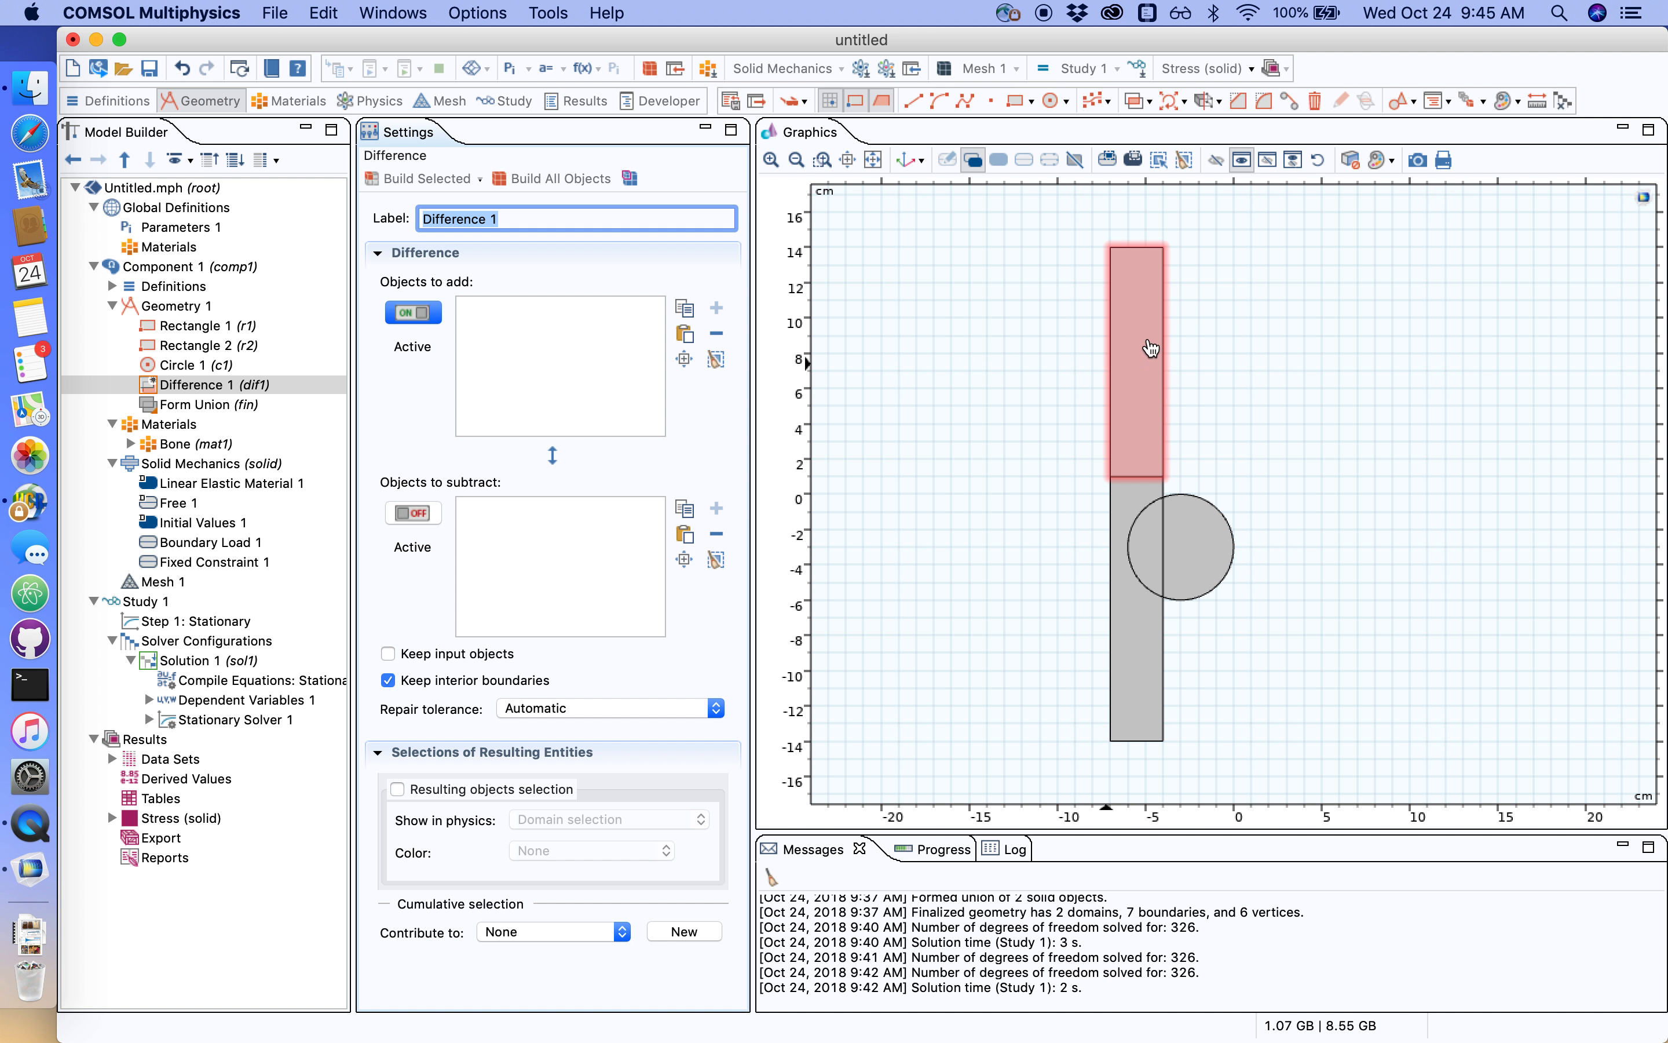
pyautogui.click(1144, 381)
pyautogui.click(1145, 670)
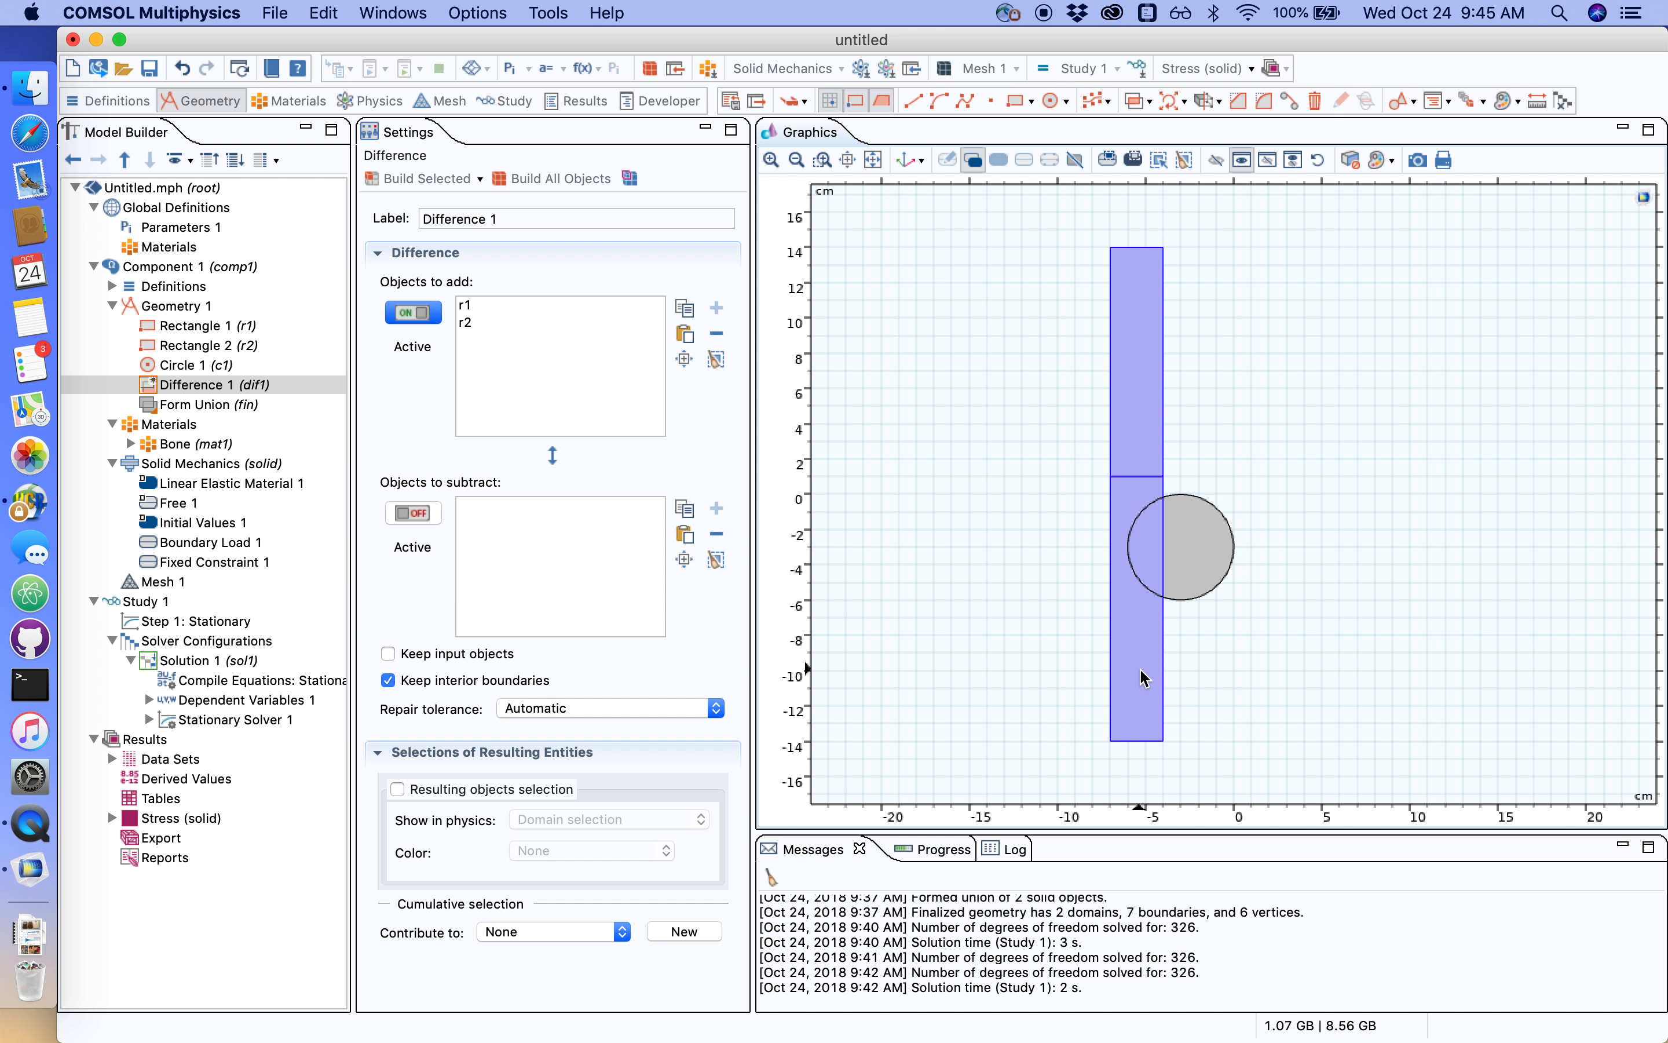
pyautogui.click(411, 516)
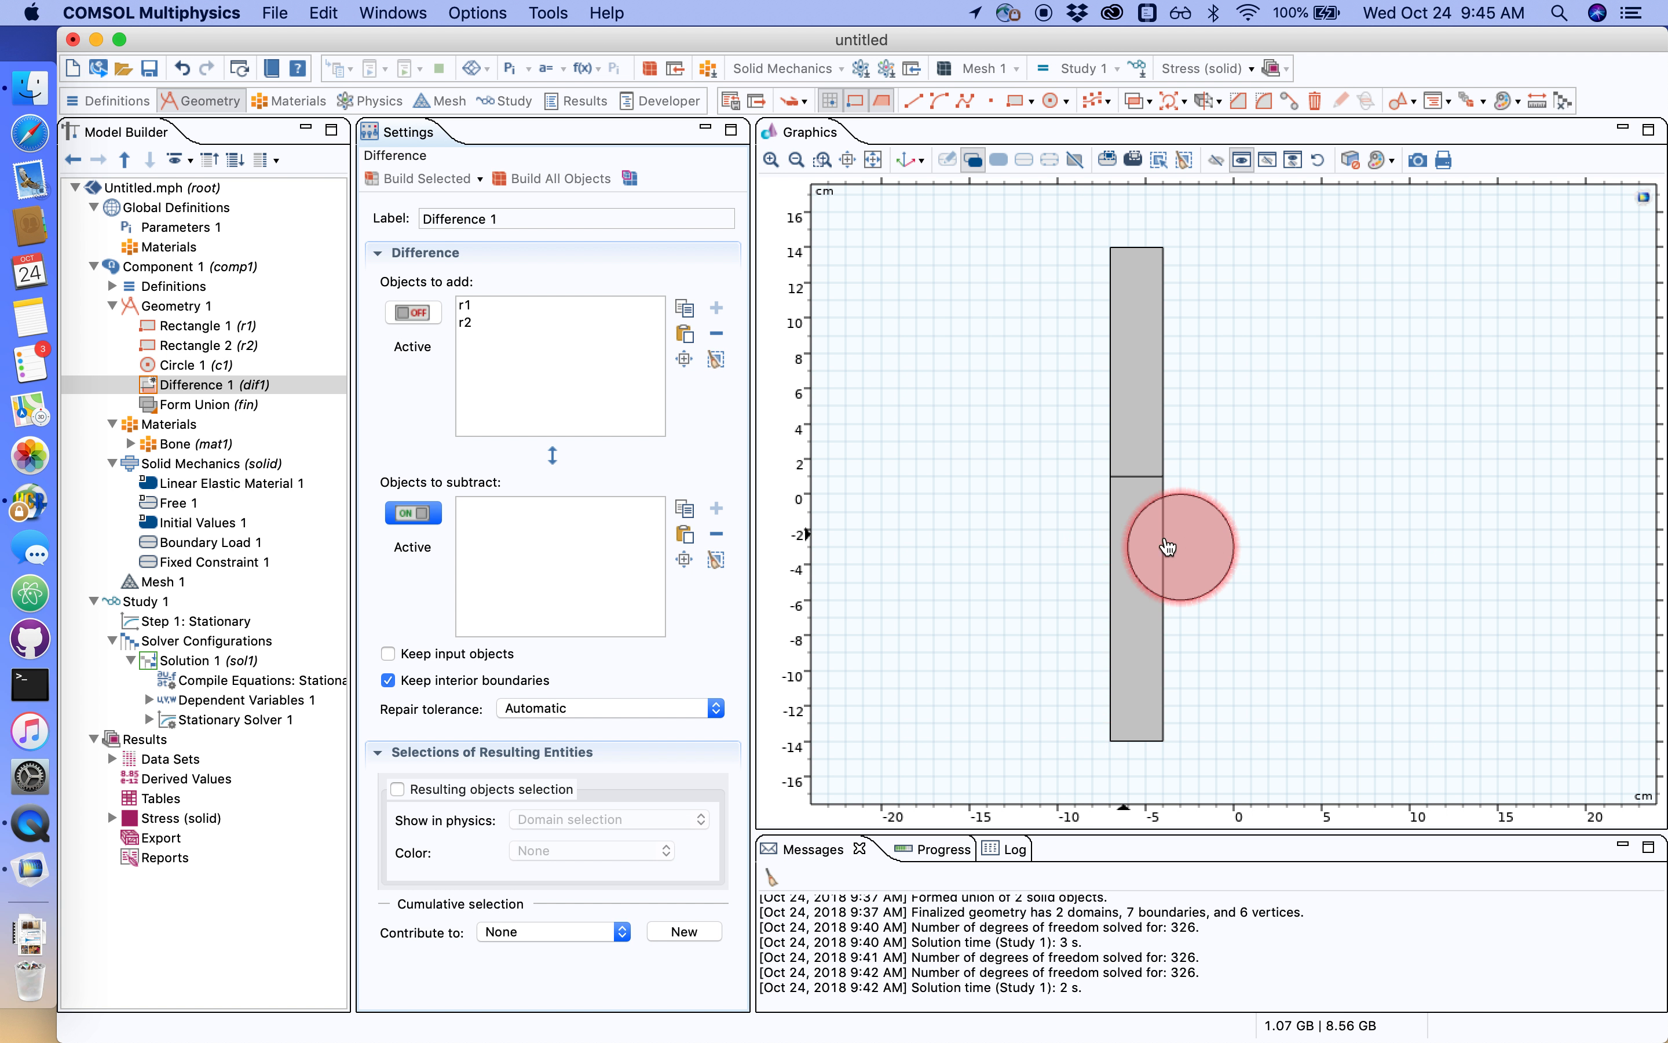
pyautogui.click(1207, 560)
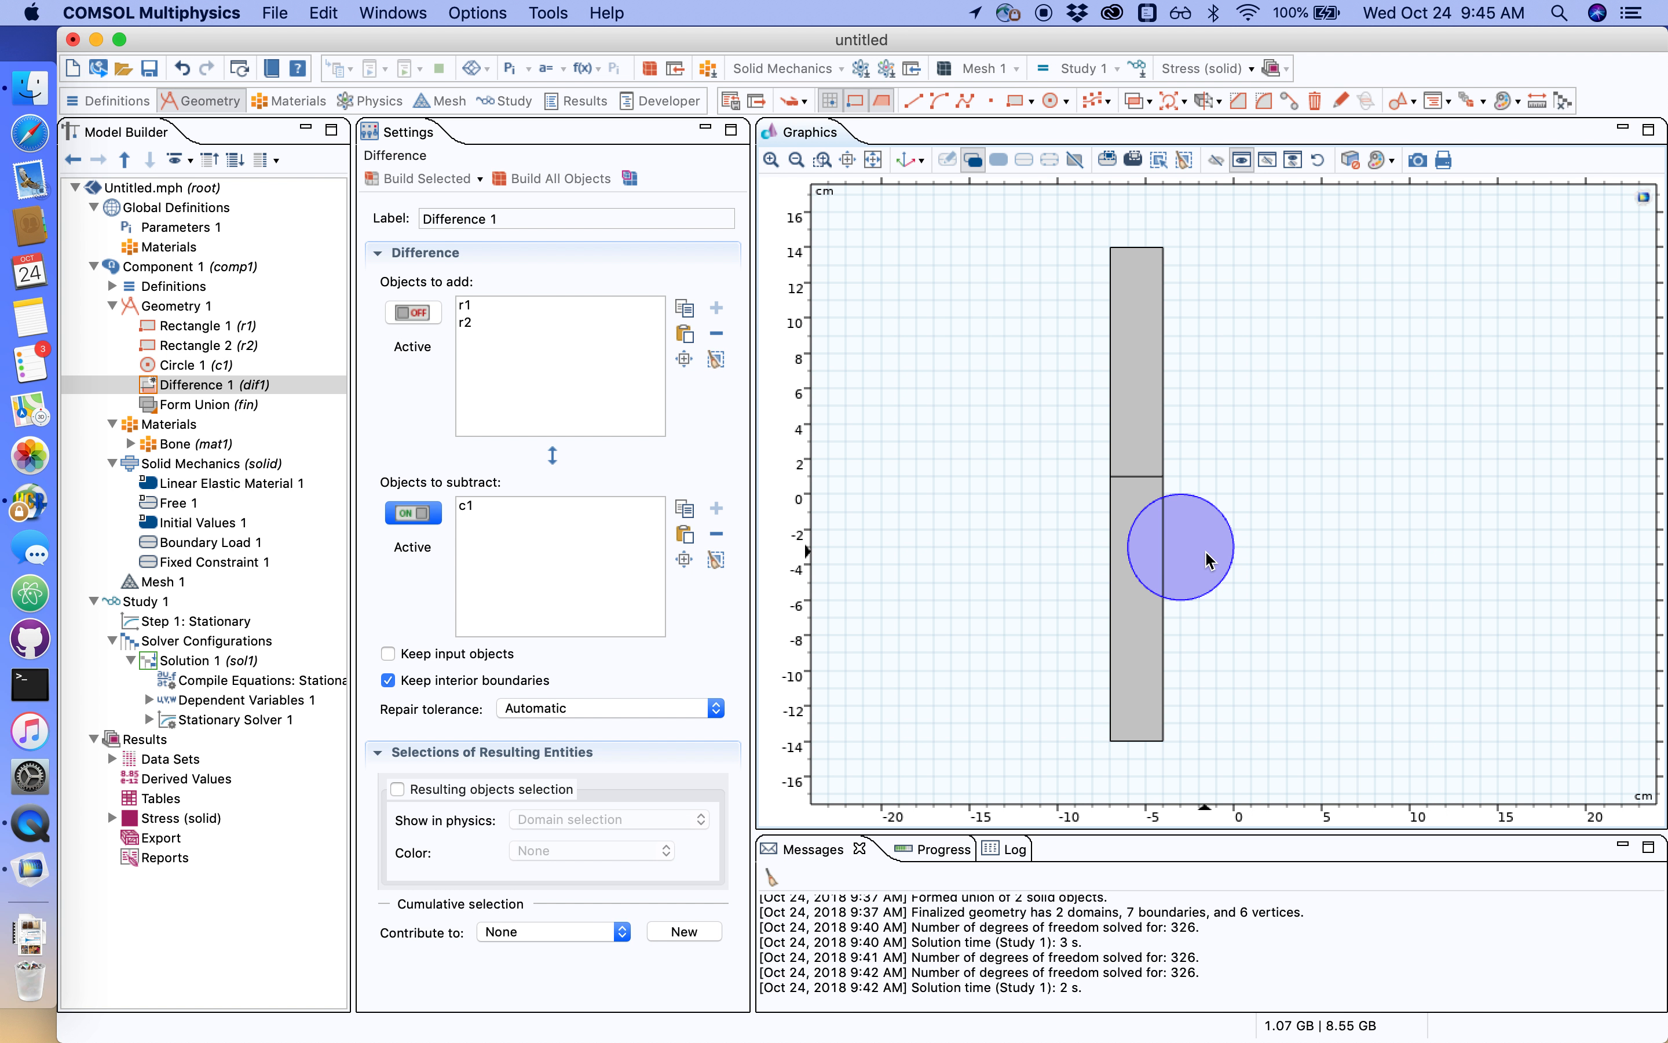
pyautogui.click(550, 180)
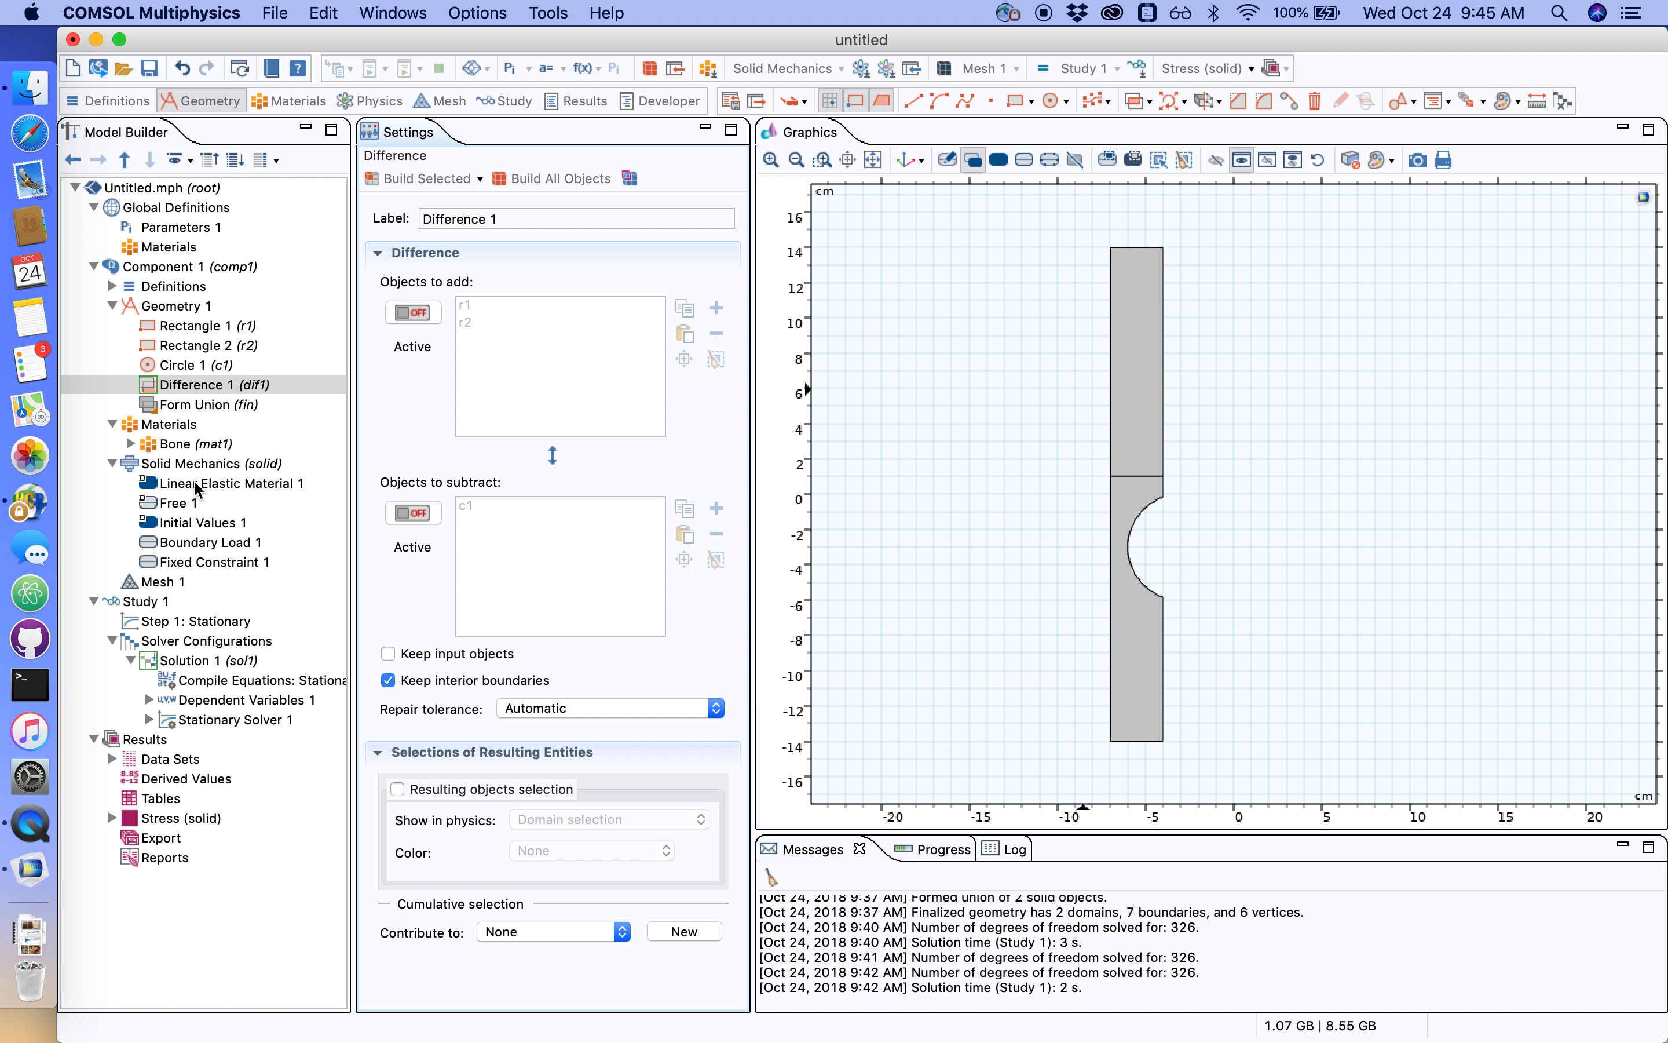
# - Check the free, loaded and fixed boundaries on the notched geometry and recompute Study 1
pyautogui.click(181, 511)
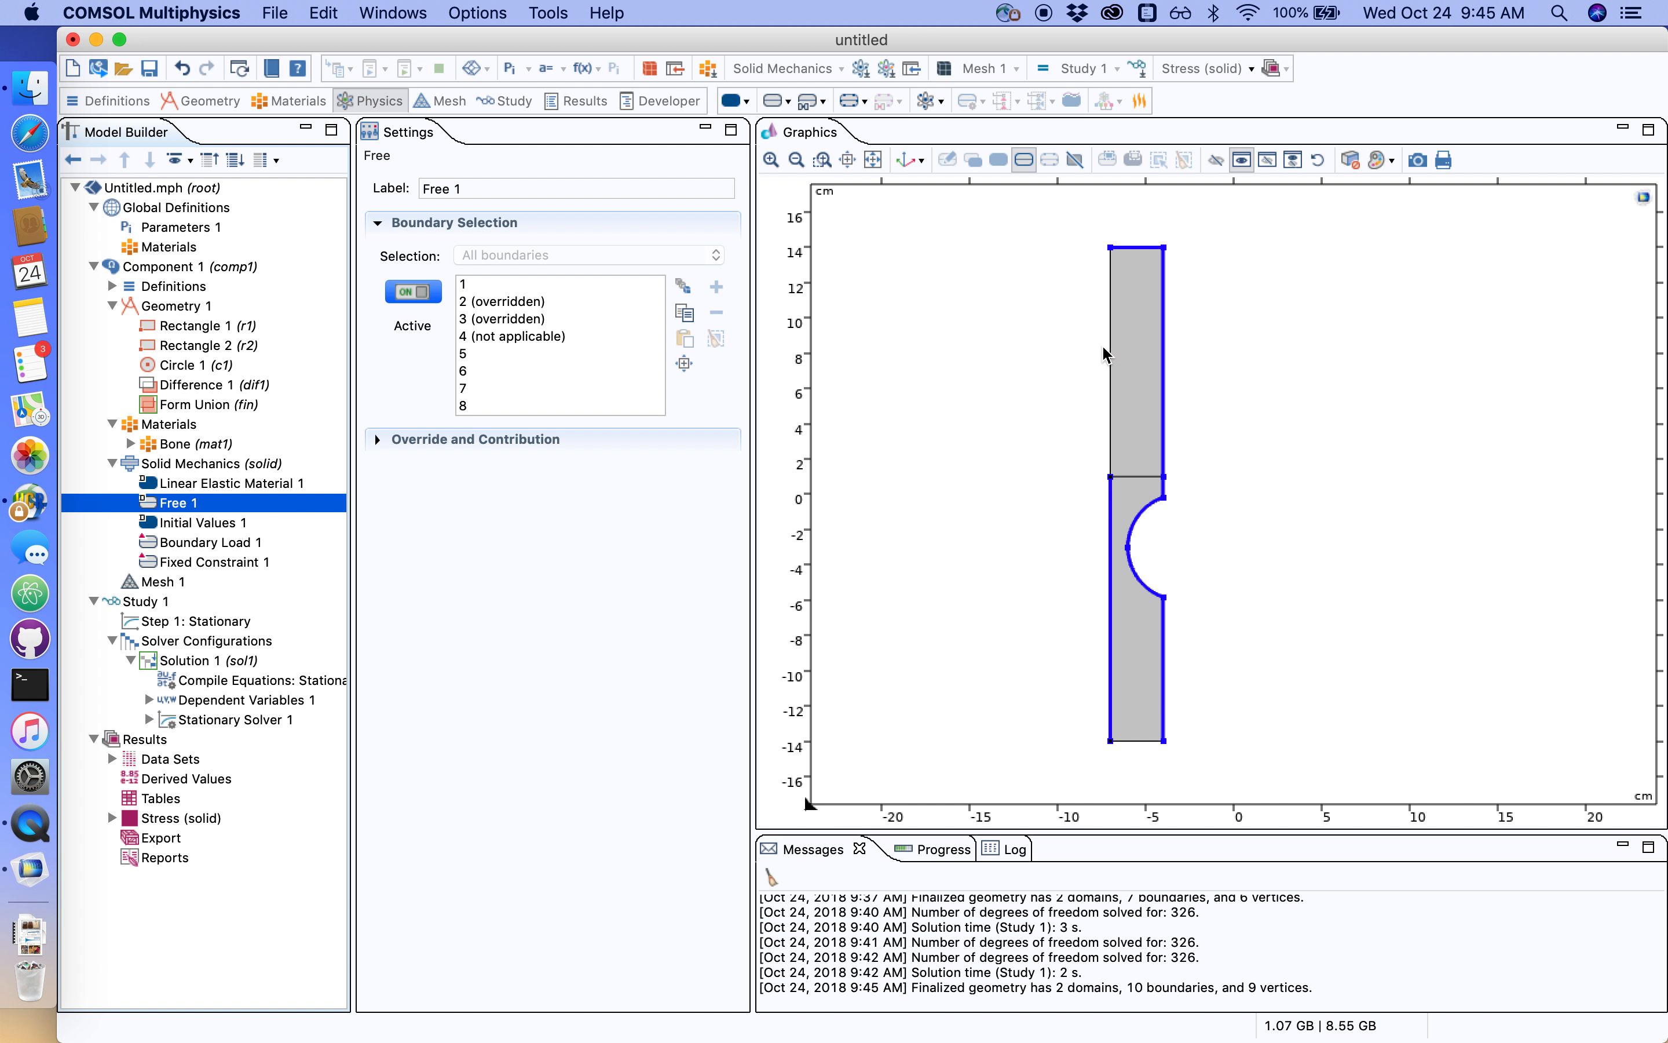
pyautogui.click(214, 548)
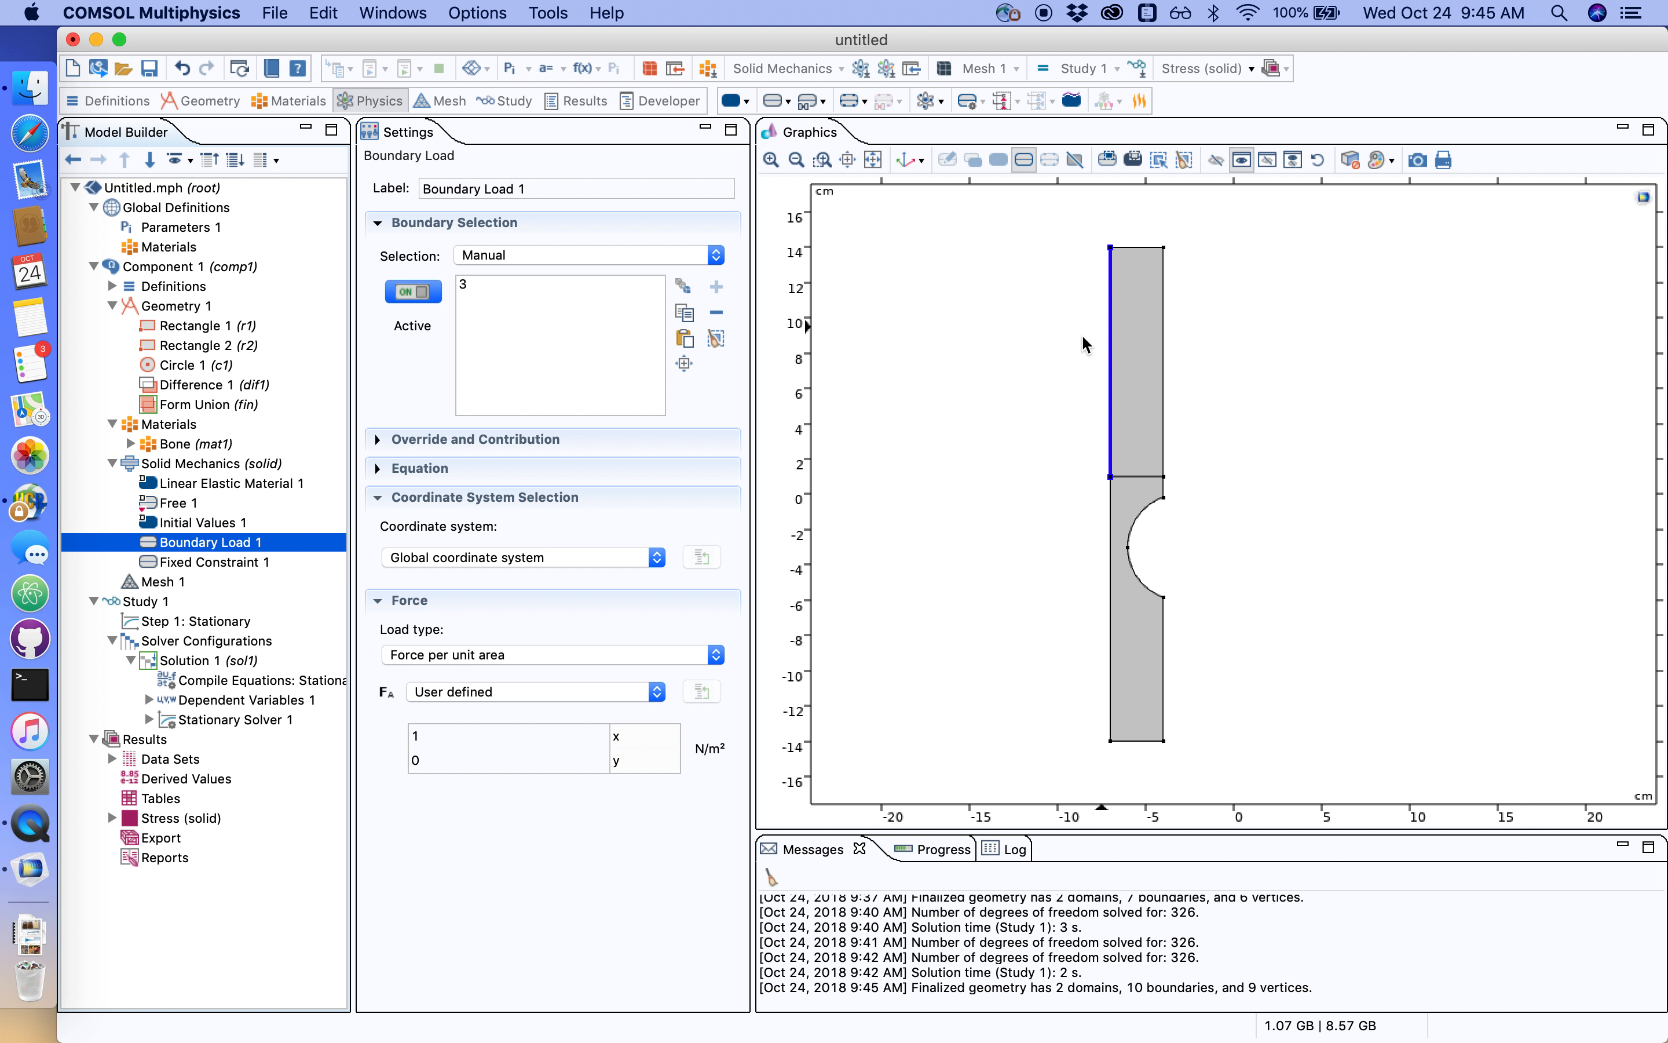
pyautogui.click(182, 562)
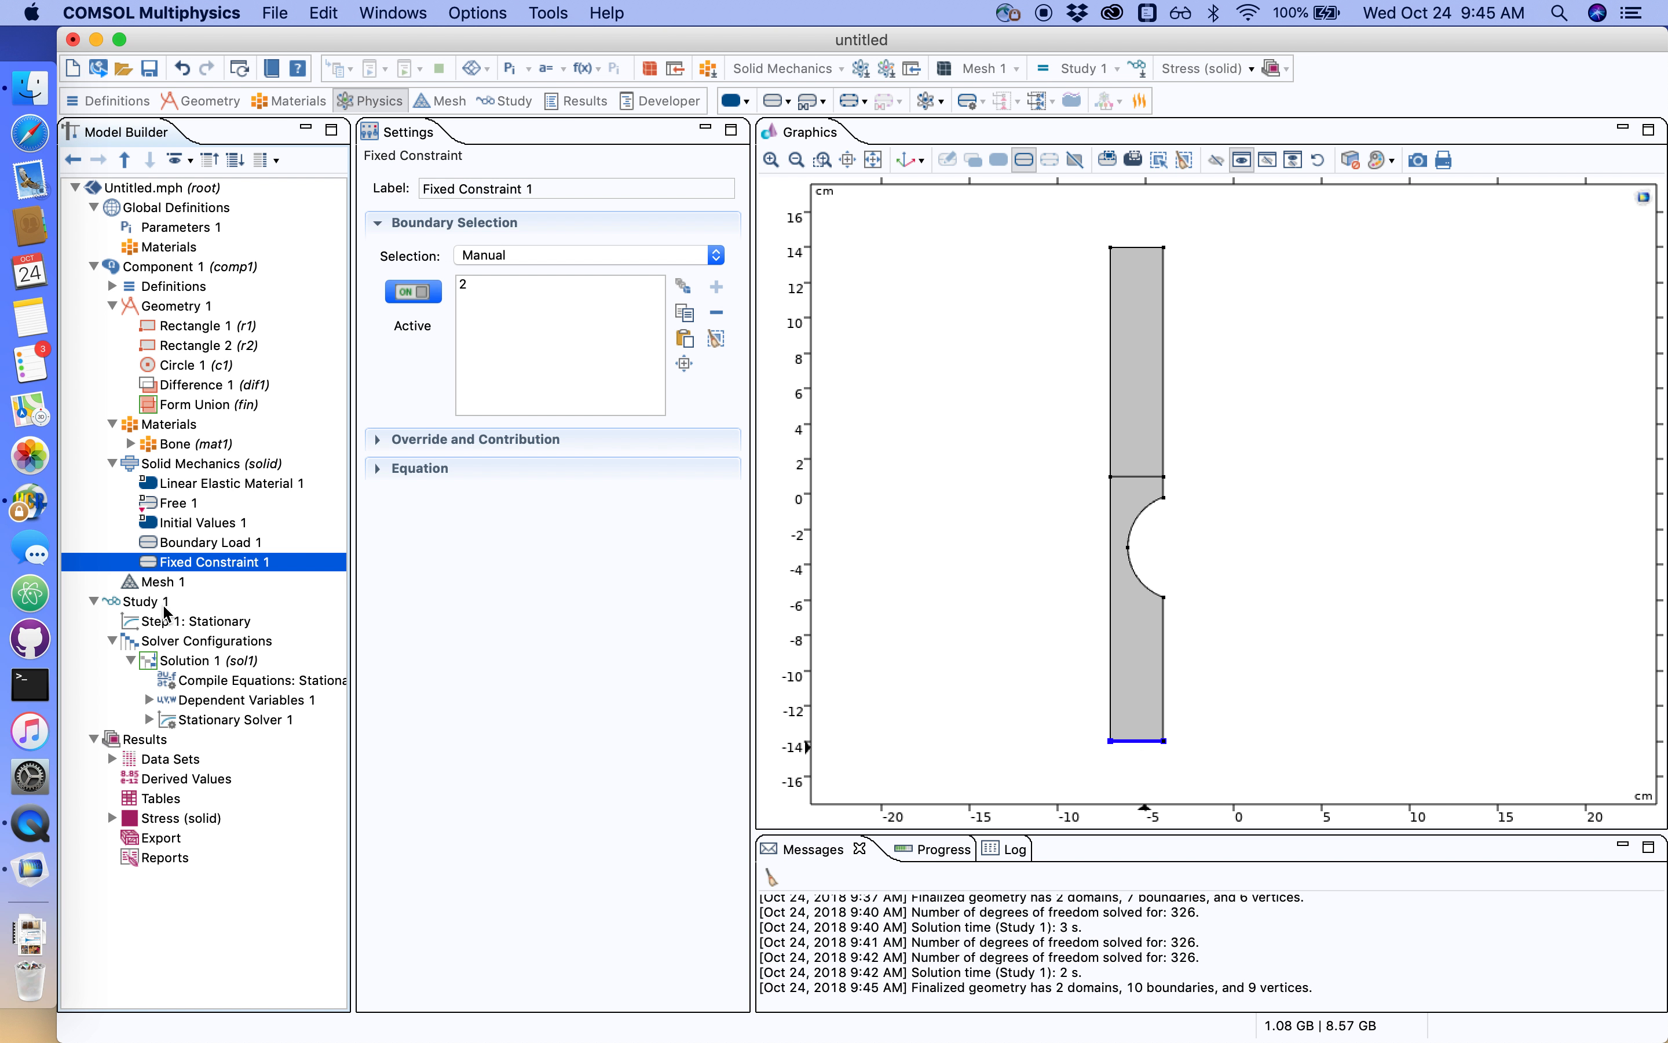
pyautogui.click(147, 602)
pyautogui.rightClick(147, 602)
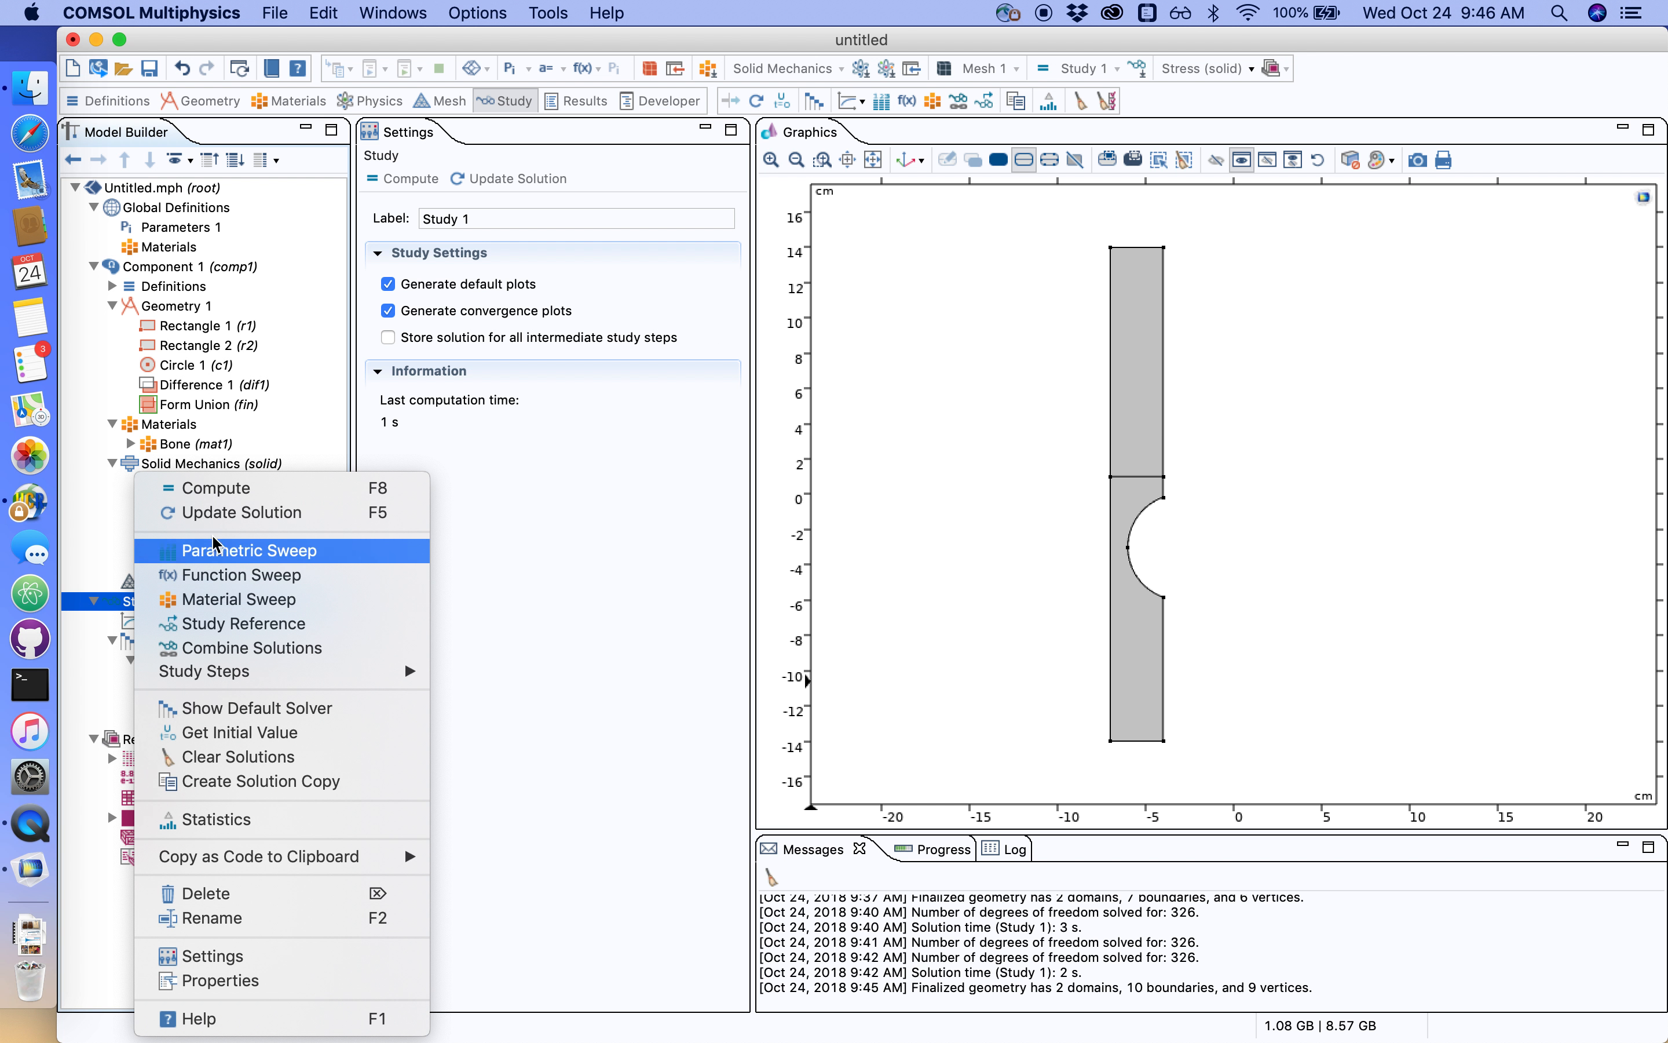
pyautogui.click(241, 488)
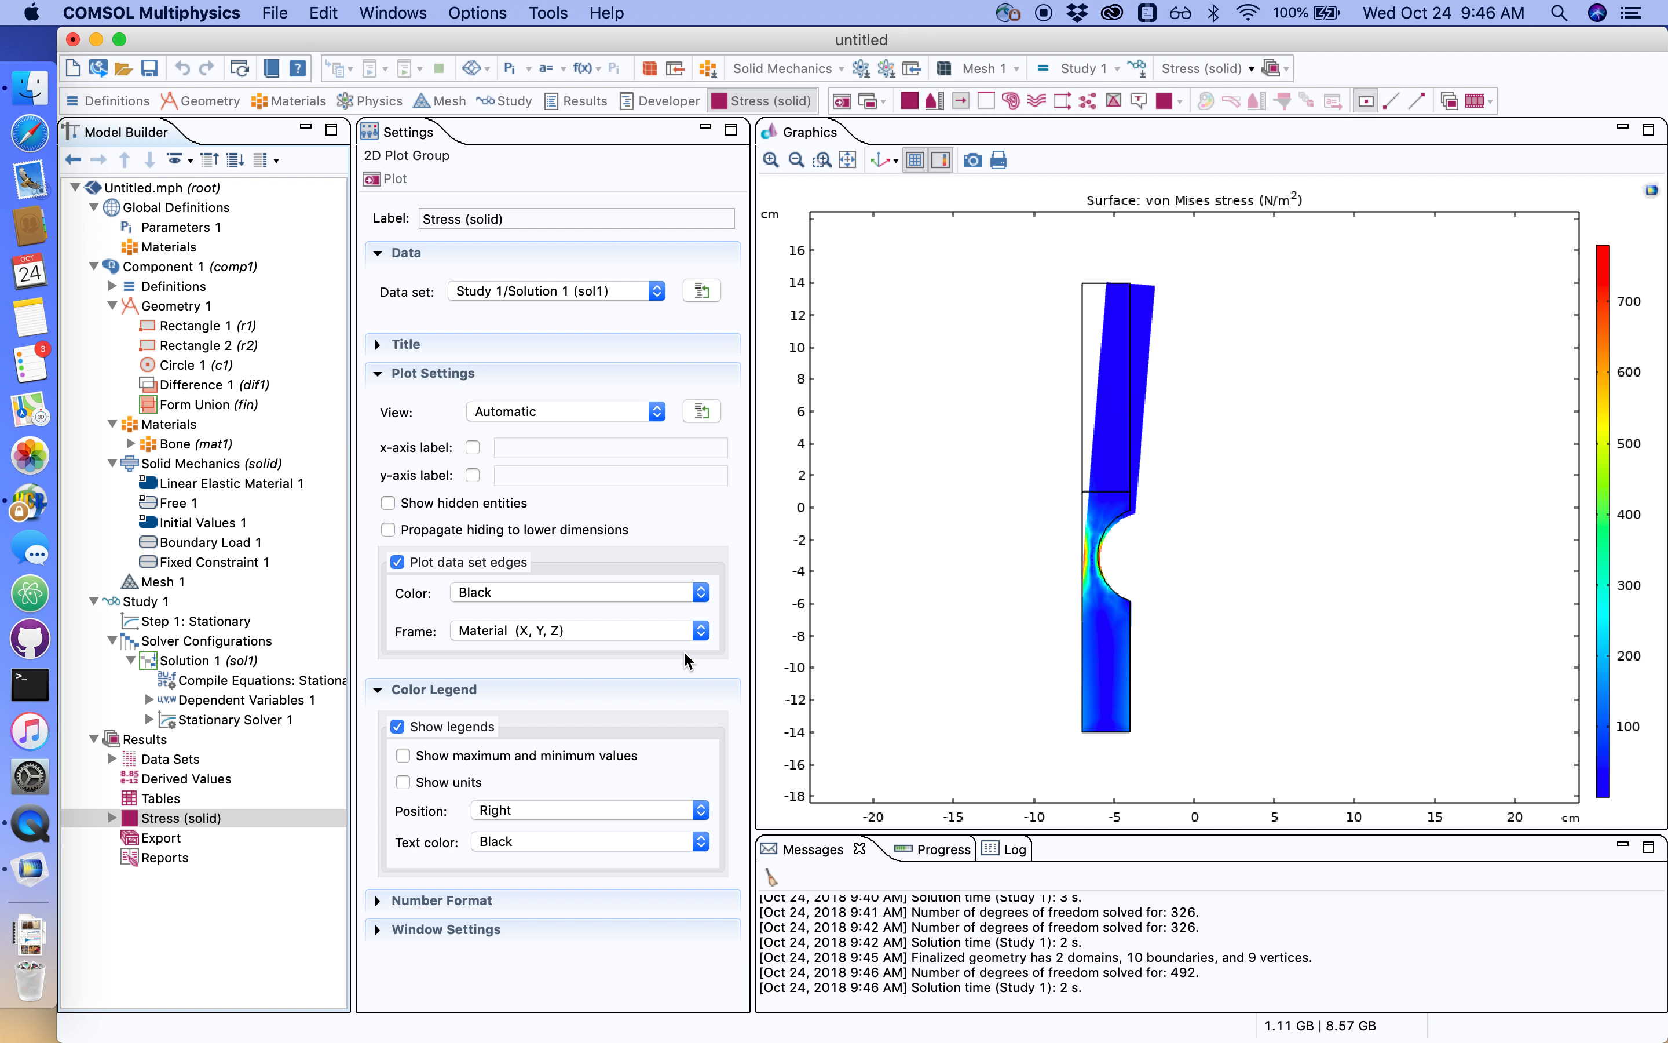
# - Examine the von Mises stress plot up close around the notch and lower bone
pyautogui.click(822, 164)
pyautogui.moveTo(1038, 426); pyautogui.dragTo(1165, 774)
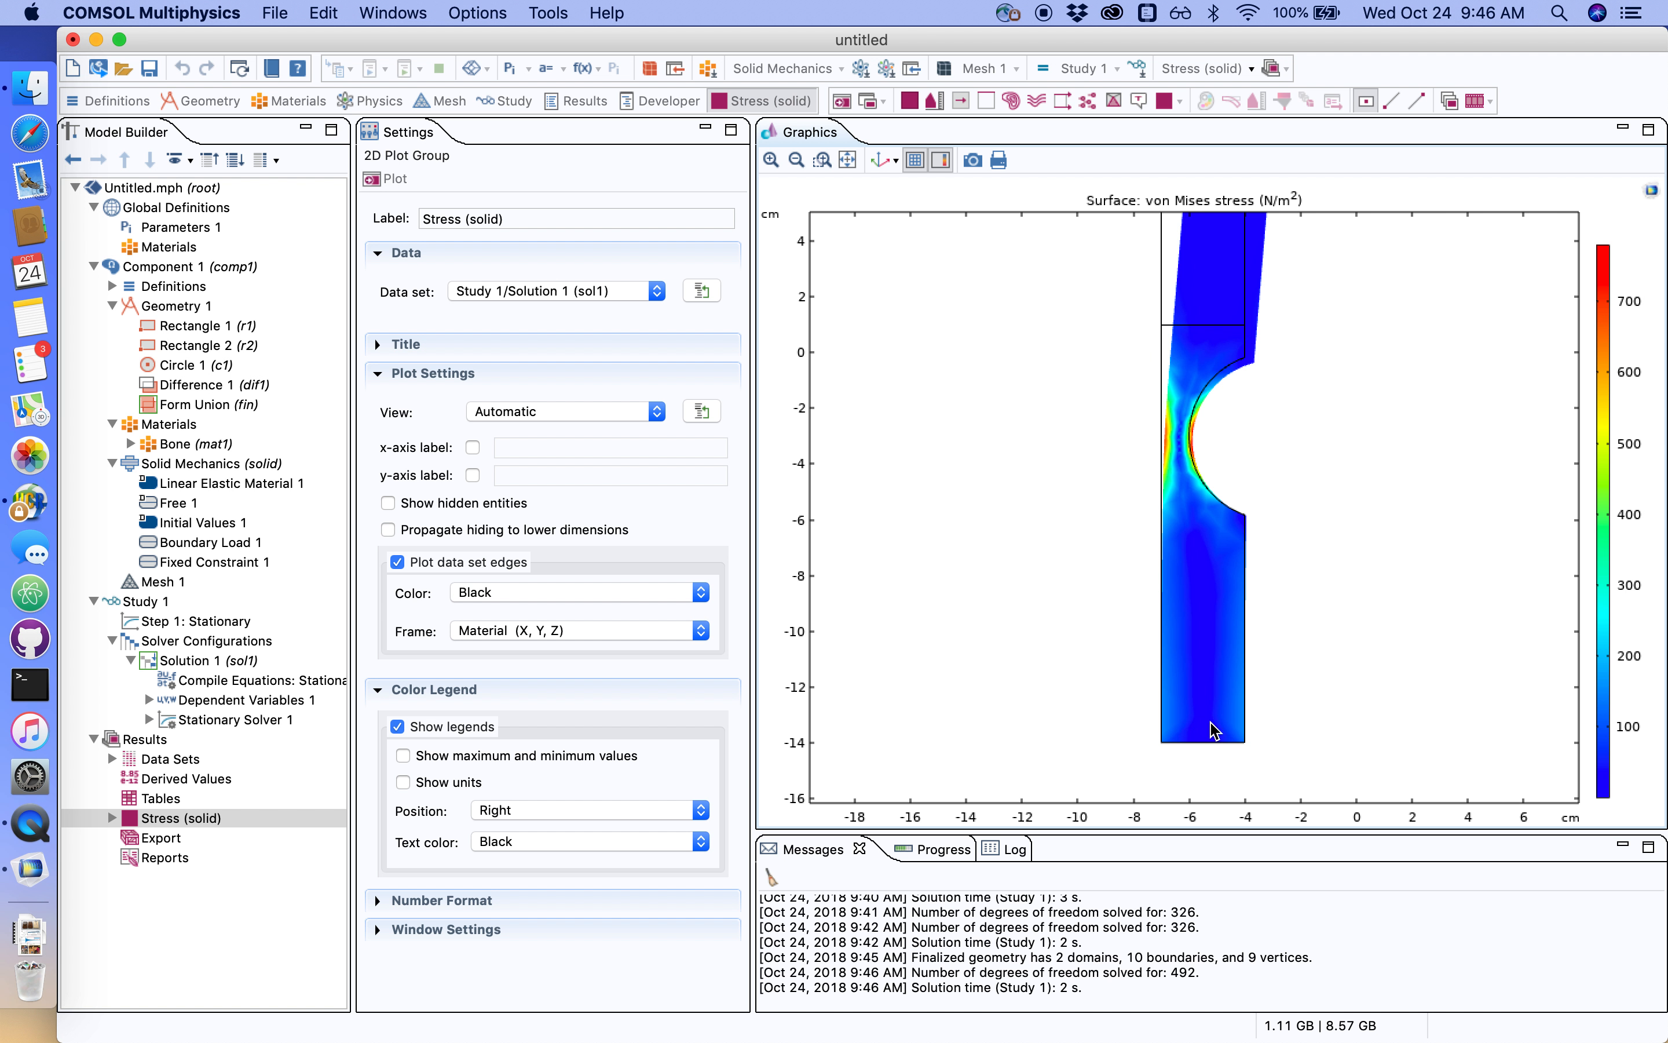